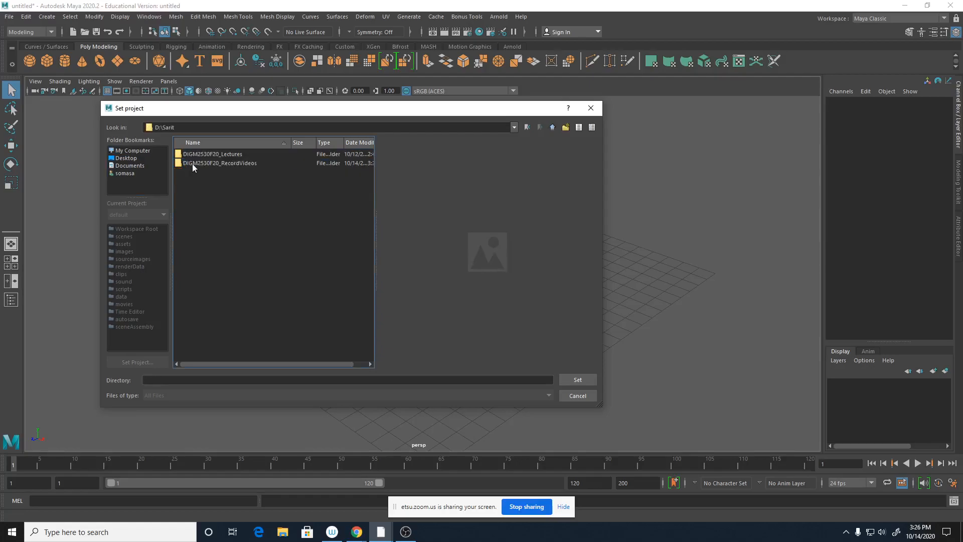
Set the project to the DGIM2530M1F20WK08_Project folder inside DIGM2530F20_Lectures.
double_click(239, 154)
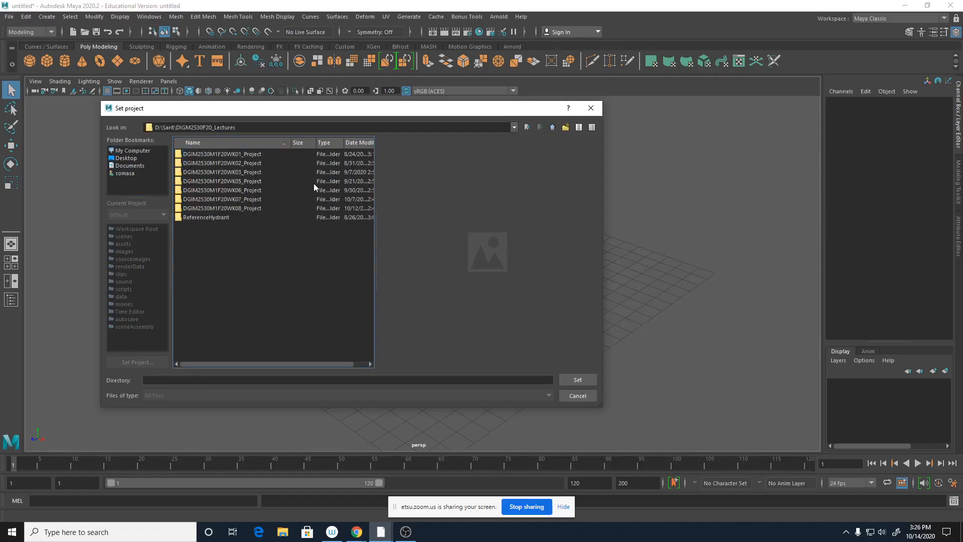
double_click(251, 208)
left_click(577, 380)
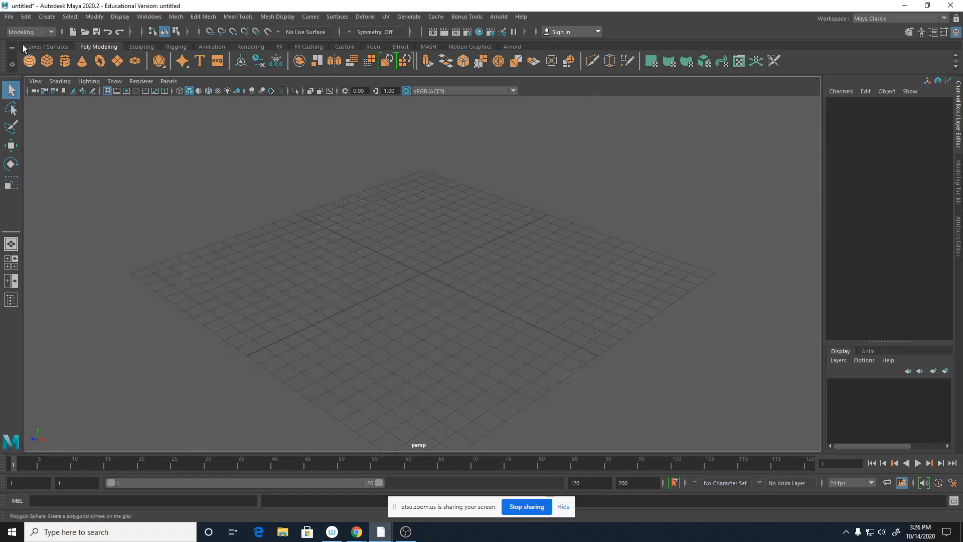
Open the scene DentalRoom_004d.mb without saving the untitled scene.
left_click(9, 16)
left_click(22, 45)
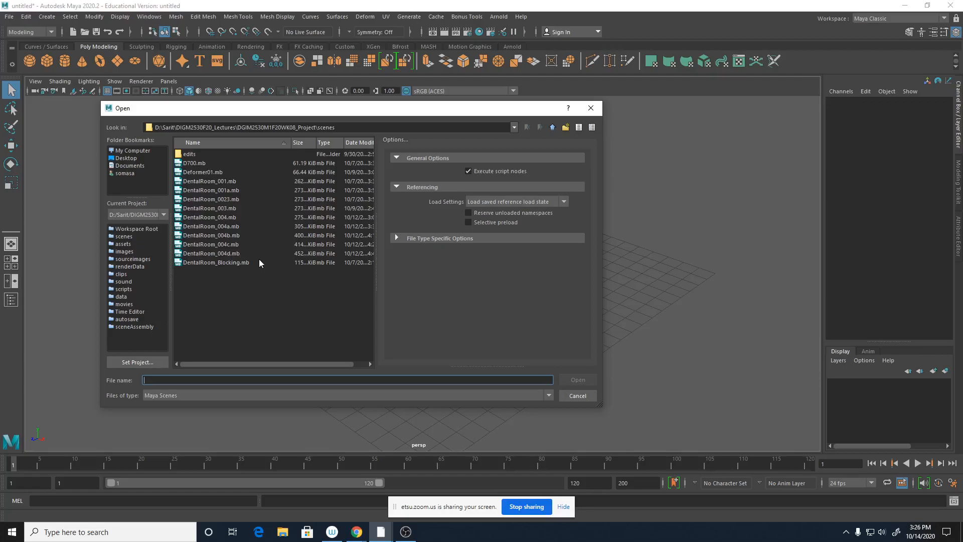
left_click(236, 254)
left_click(578, 379)
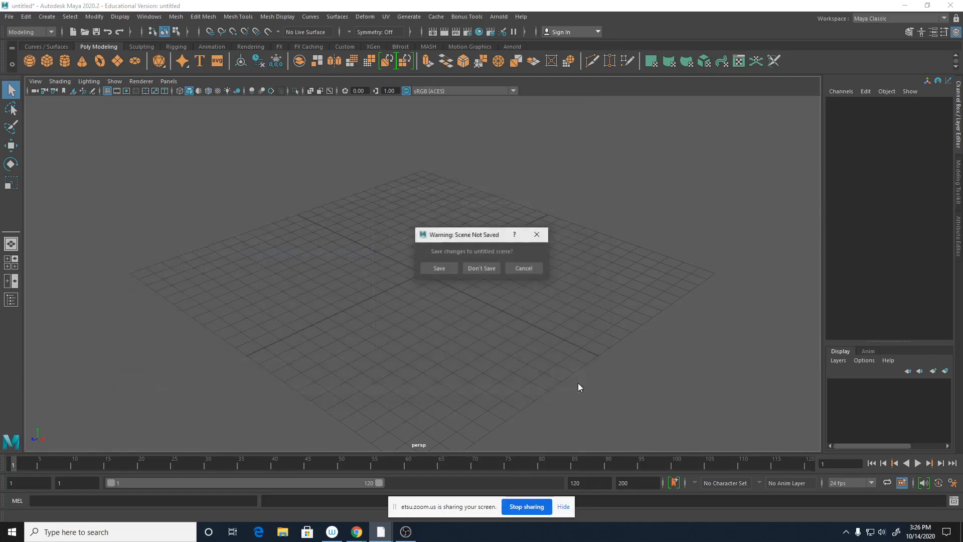
left_click(483, 270)
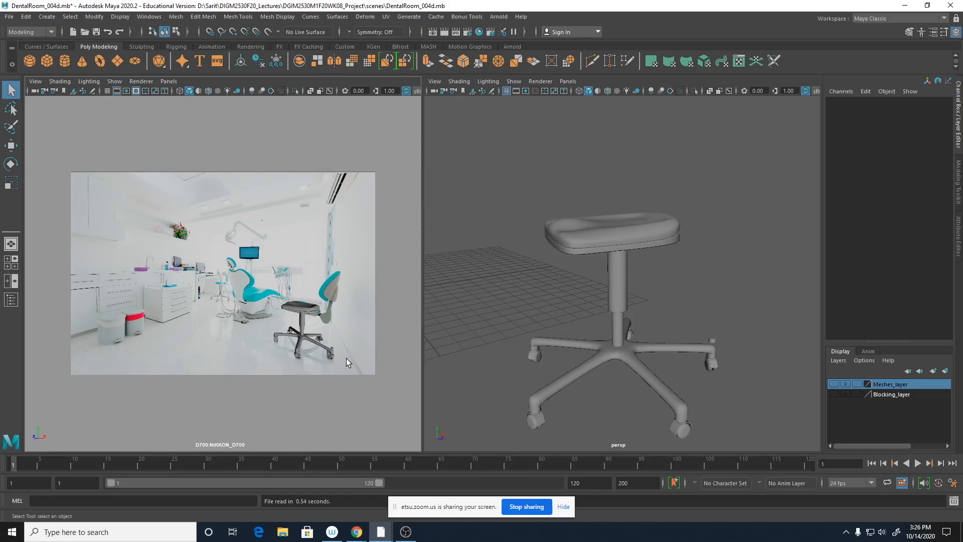
Select the image plane in the D700 camera view and set the system speaker volume to 67.
left_click(331, 323)
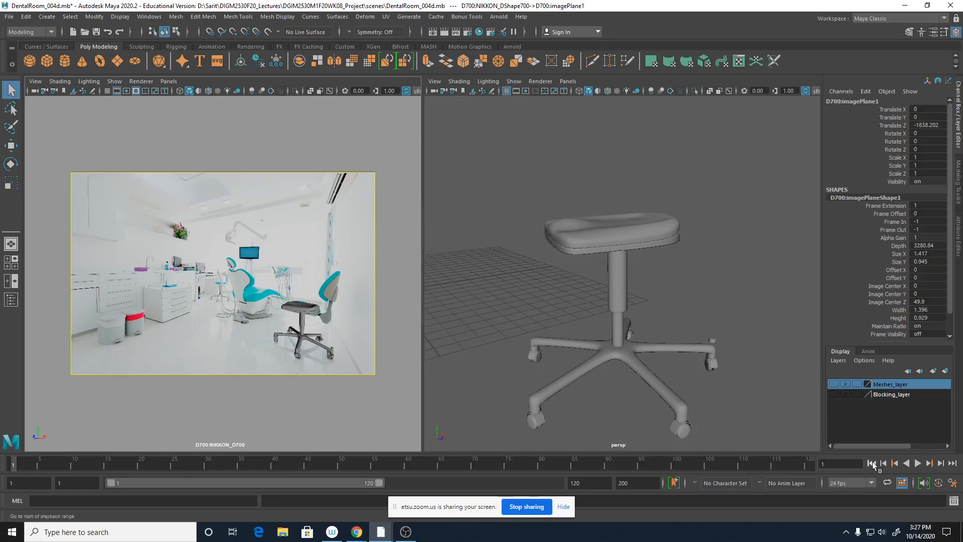
left_click(884, 537)
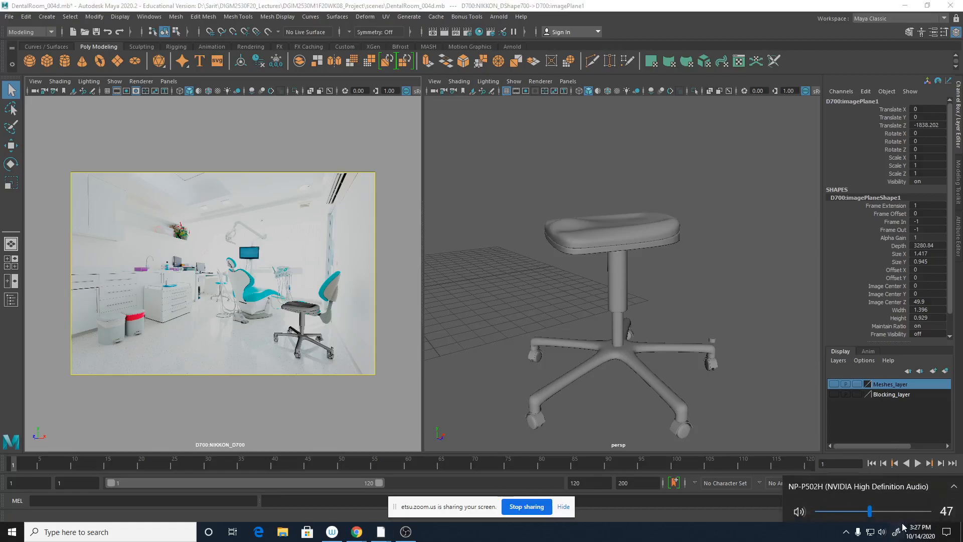
left_click(892, 509)
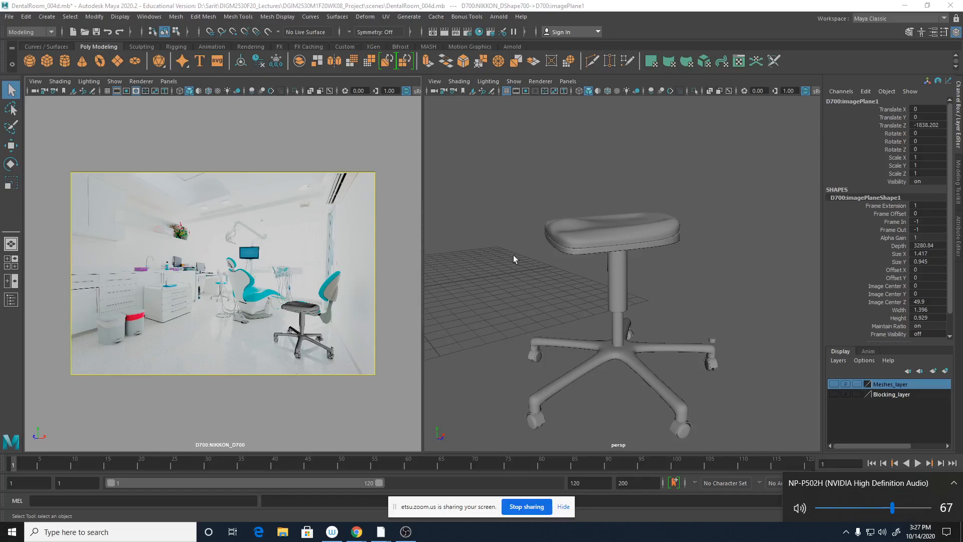
Show Meshes_layer and turn on X-ray display in the D700 camera view, leaving wireframe on shaded off.
scroll(609, 243, "down", 3)
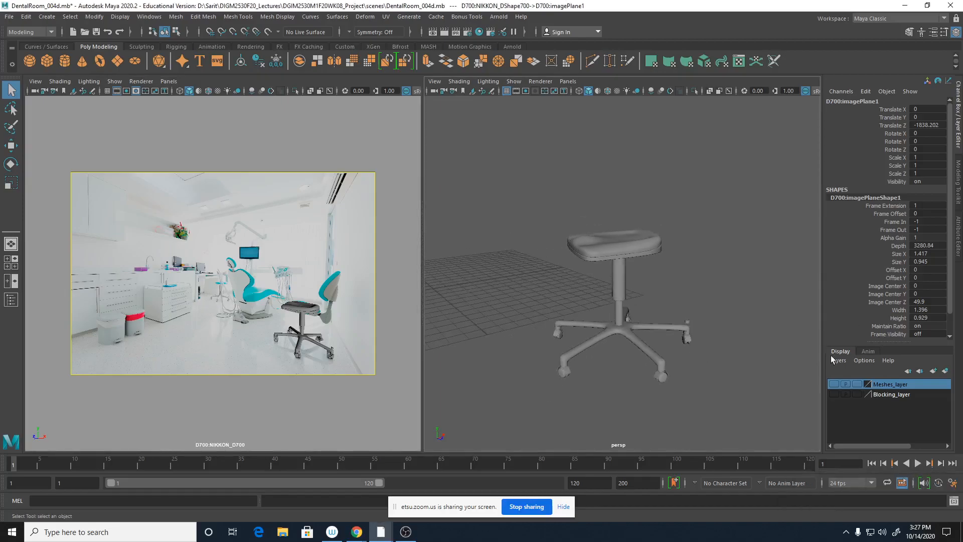
left_click(834, 385)
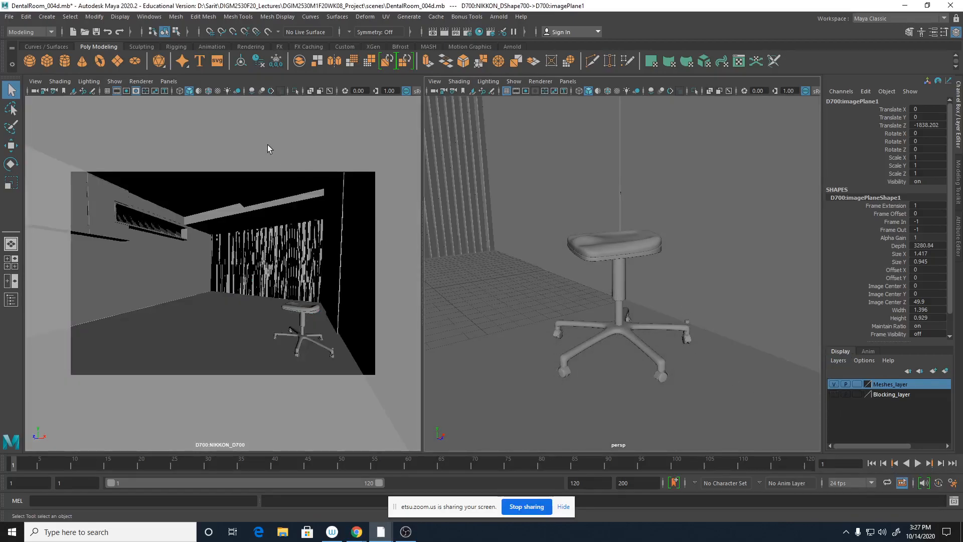
left_click(208, 91)
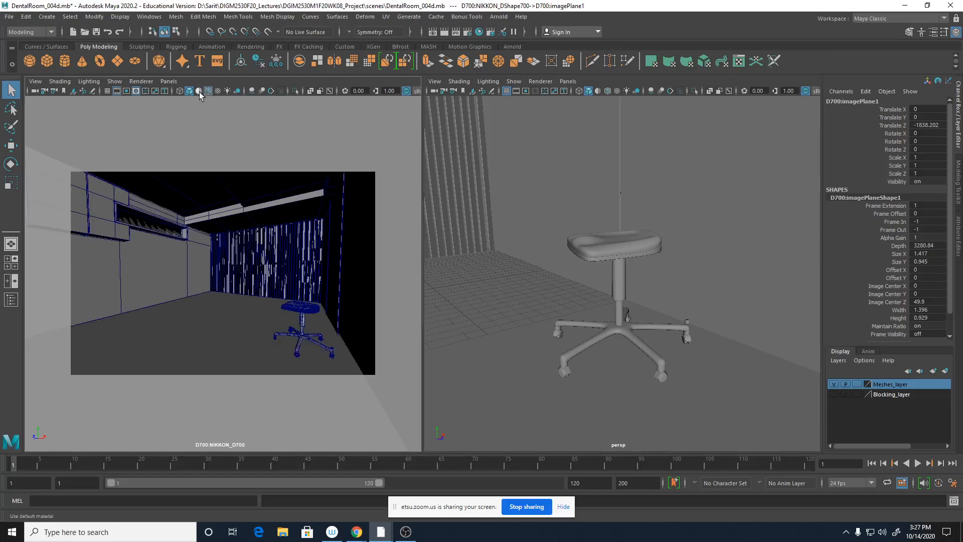
left_click(309, 92)
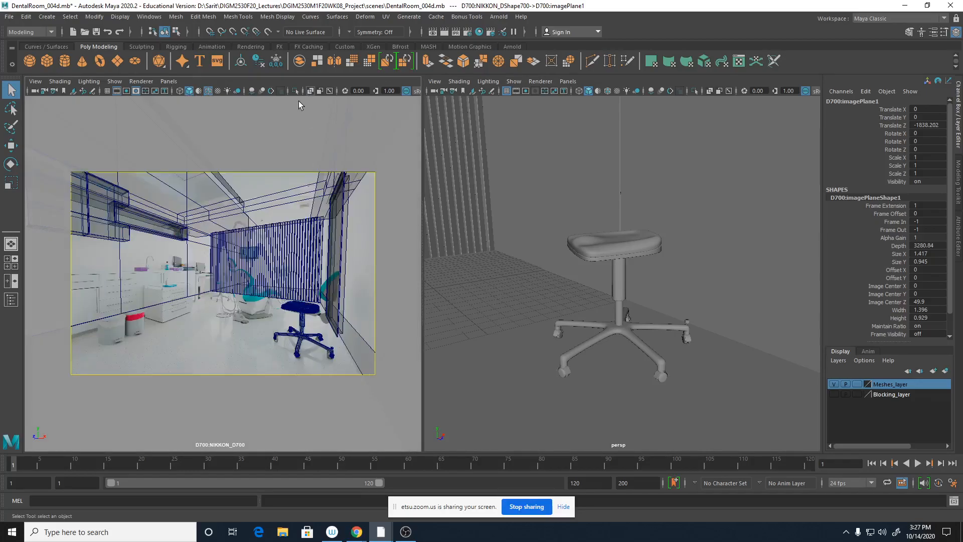
left_click(209, 91)
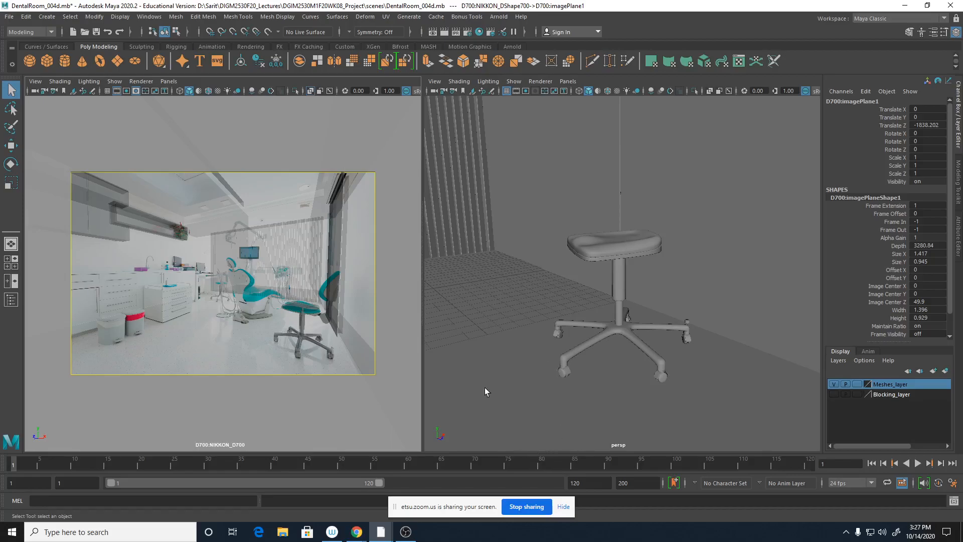
Switch to File Explorer, browse drive D: to the DGIM2530M1F20WK08_Project folder to review its contents, and return to Maya.
left_click(282, 532)
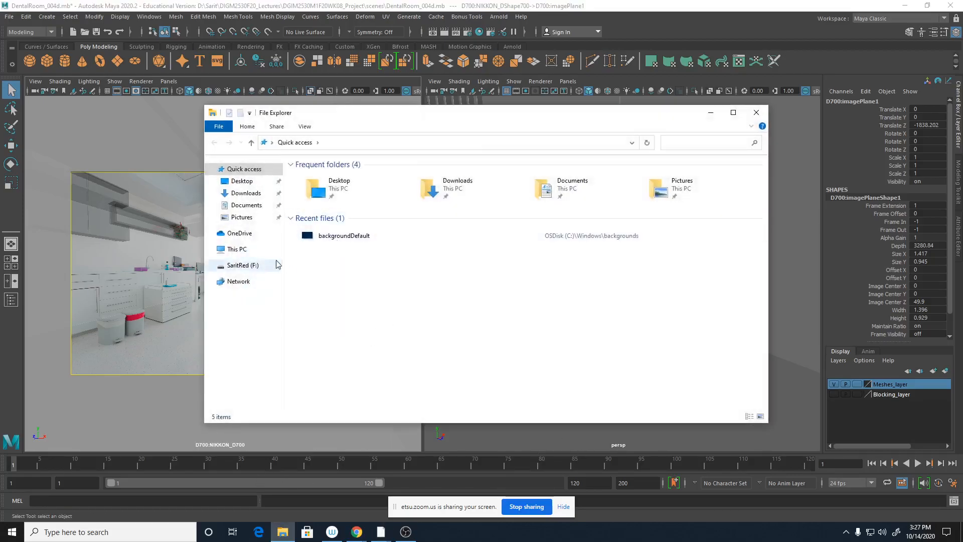
left_click(252, 252)
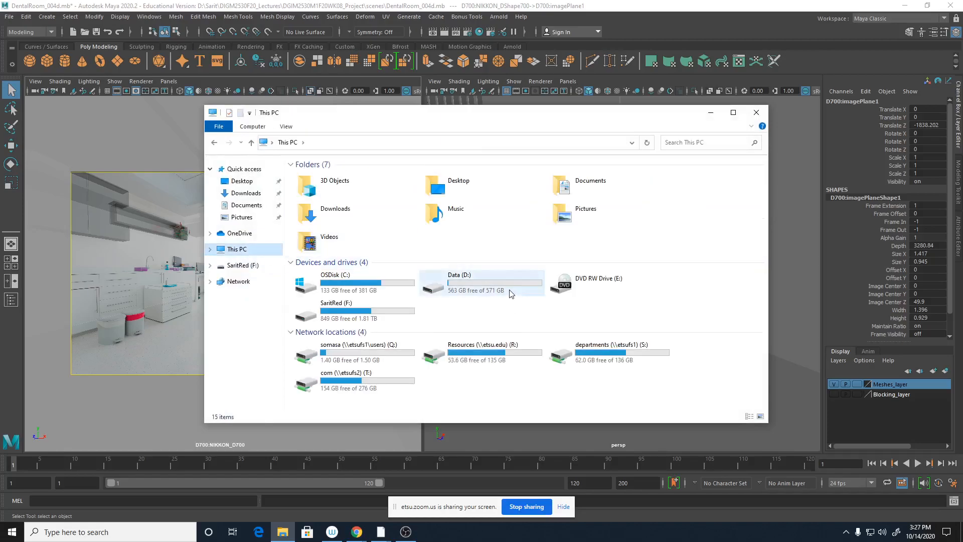
double_click(510, 293)
double_click(311, 187)
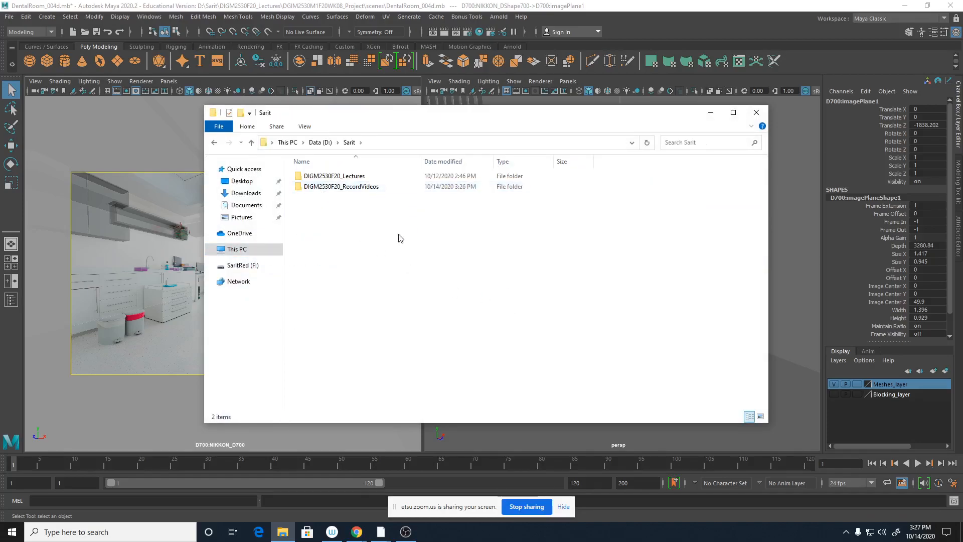
left_click(347, 179)
double_click(347, 179)
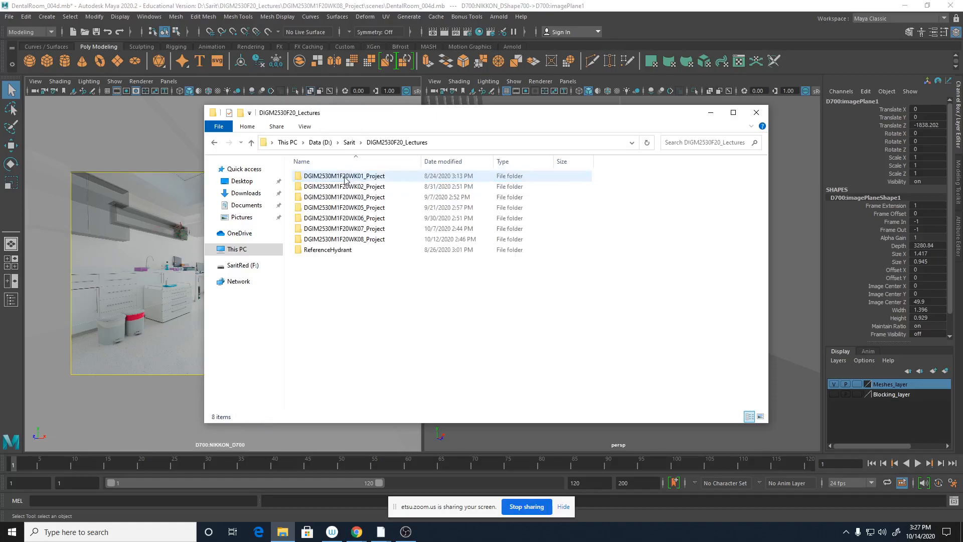
double_click(365, 240)
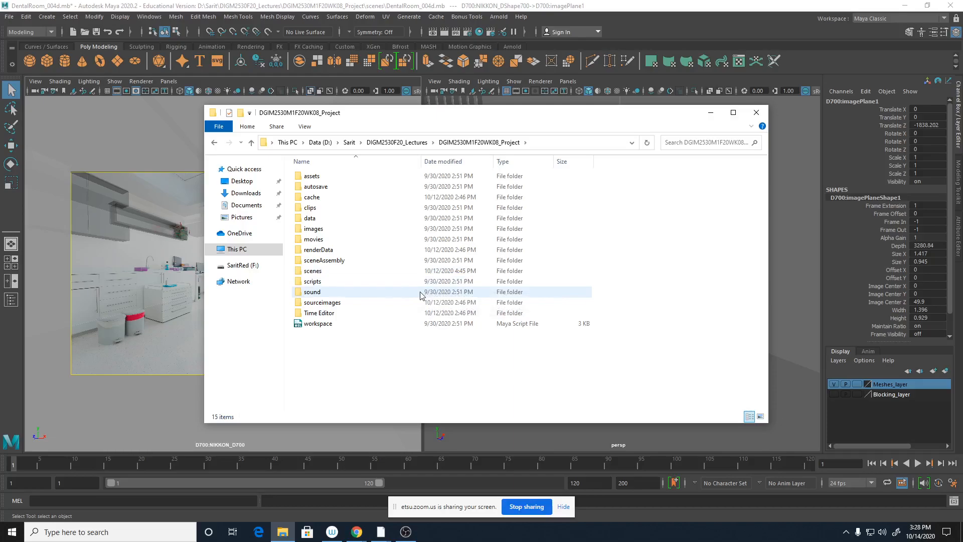
left_click(710, 113)
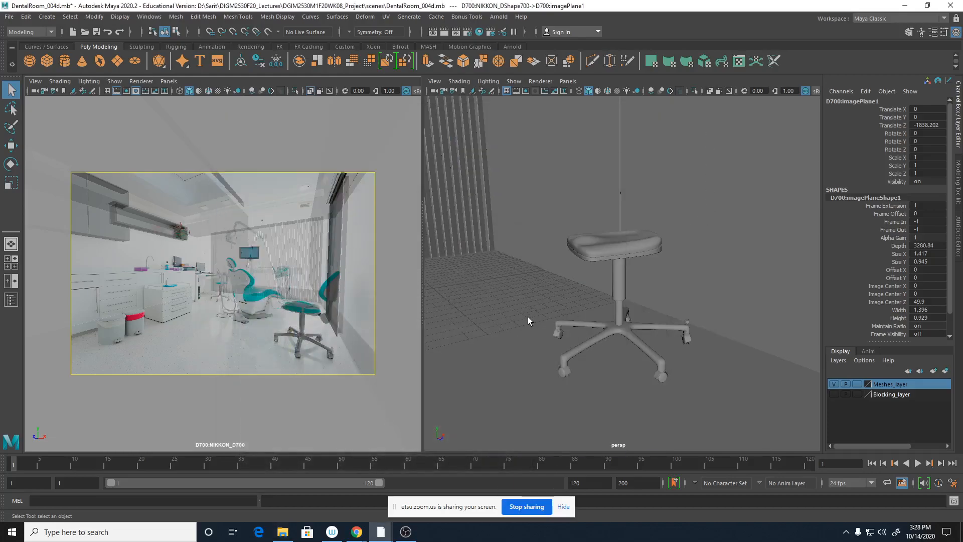
Switch the D700 camera view between wireframe and smooth shading to compare the room meshes with the reference photo.
left_click(9, 16)
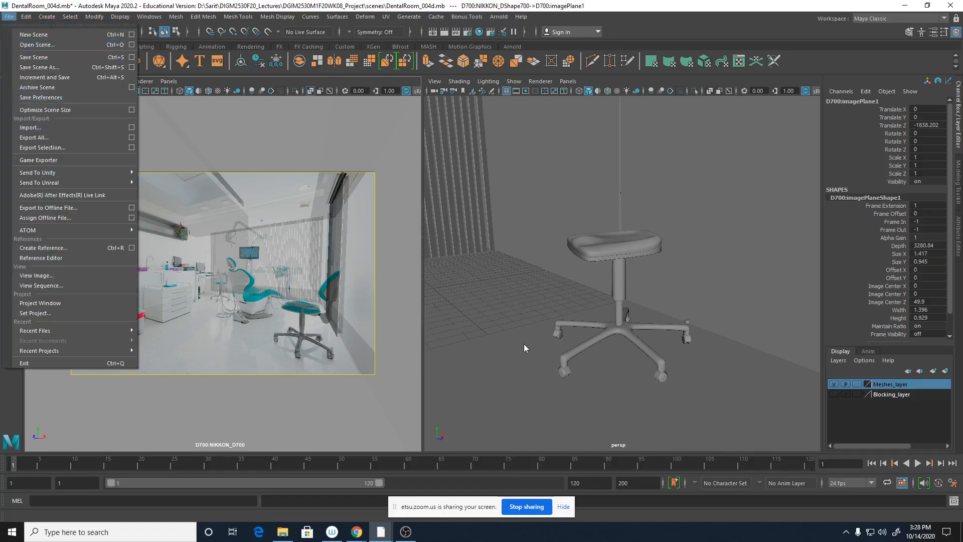
left_click(497, 330)
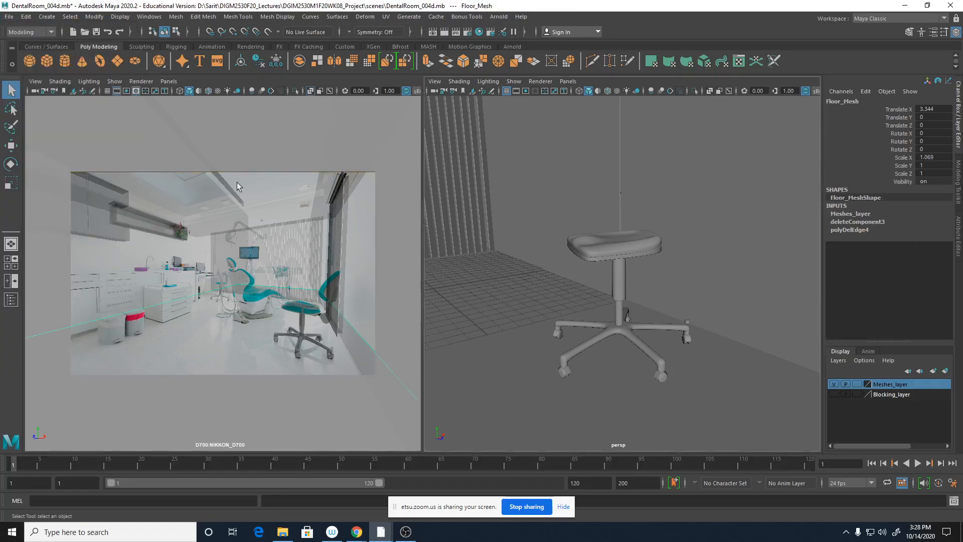
left_click(179, 92)
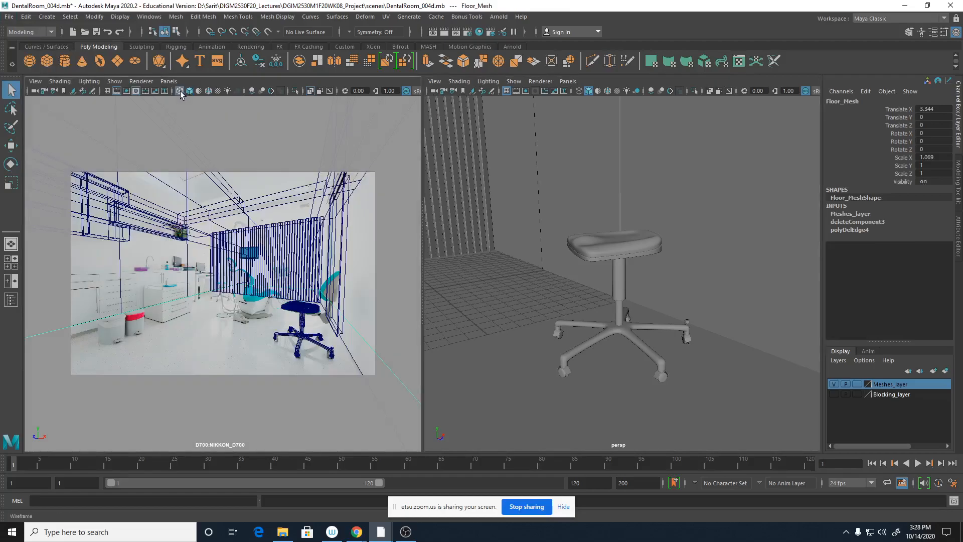
left_click(188, 92)
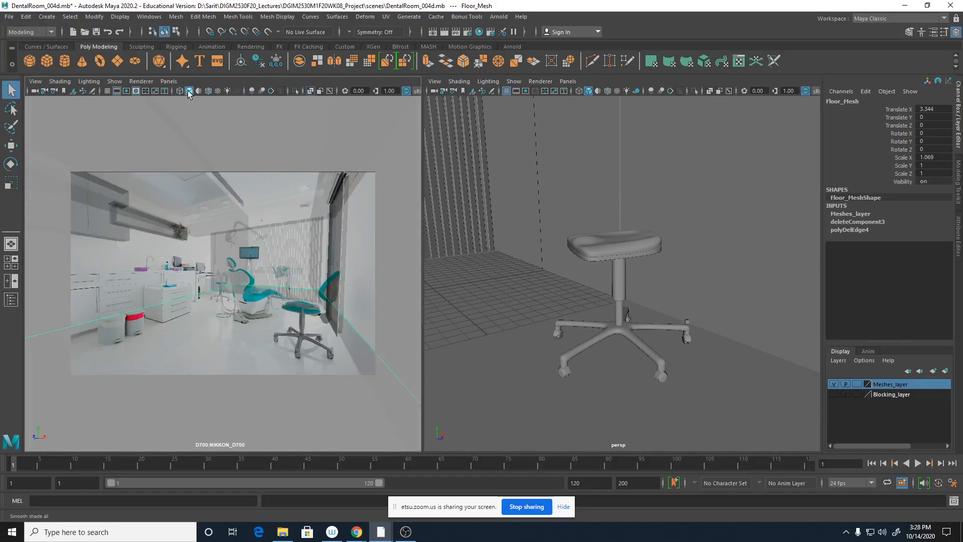
left_click(179, 91)
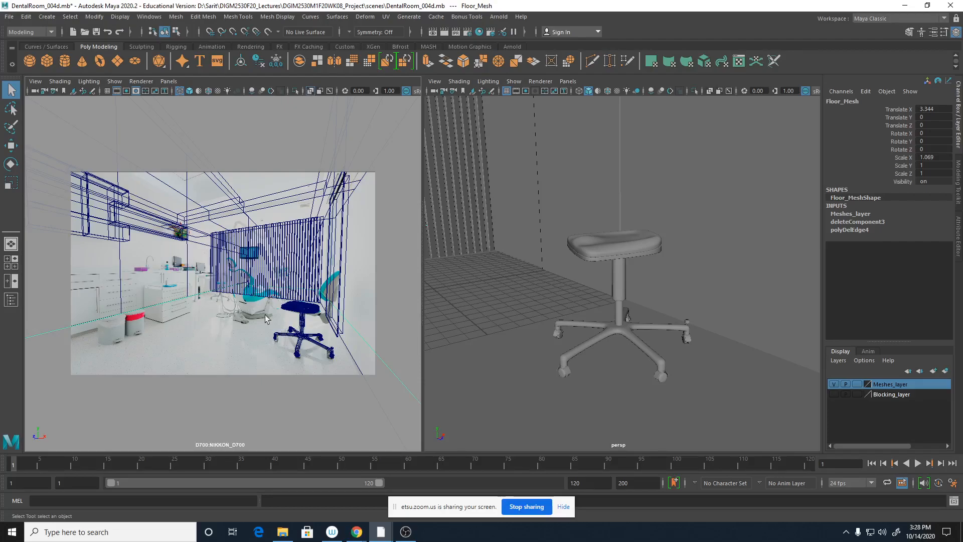
left_click(180, 92)
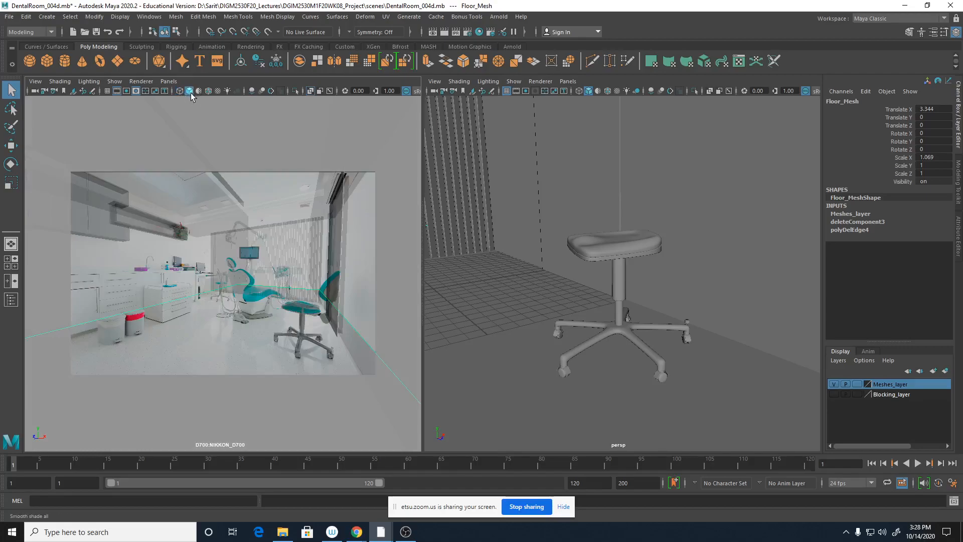
left_click(310, 91)
left_click(453, 281)
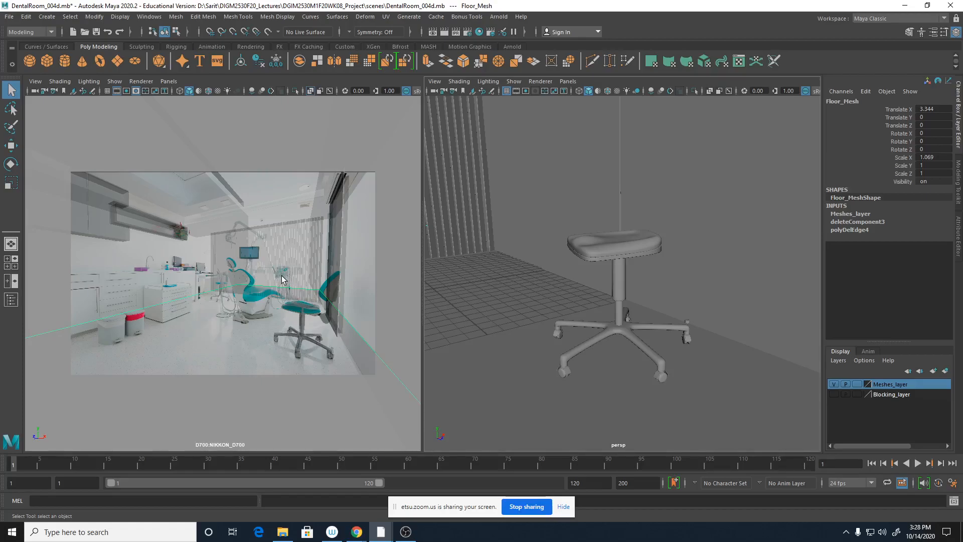
Hide polygon objects in the D700 camera view and show them again.
left_click(115, 81)
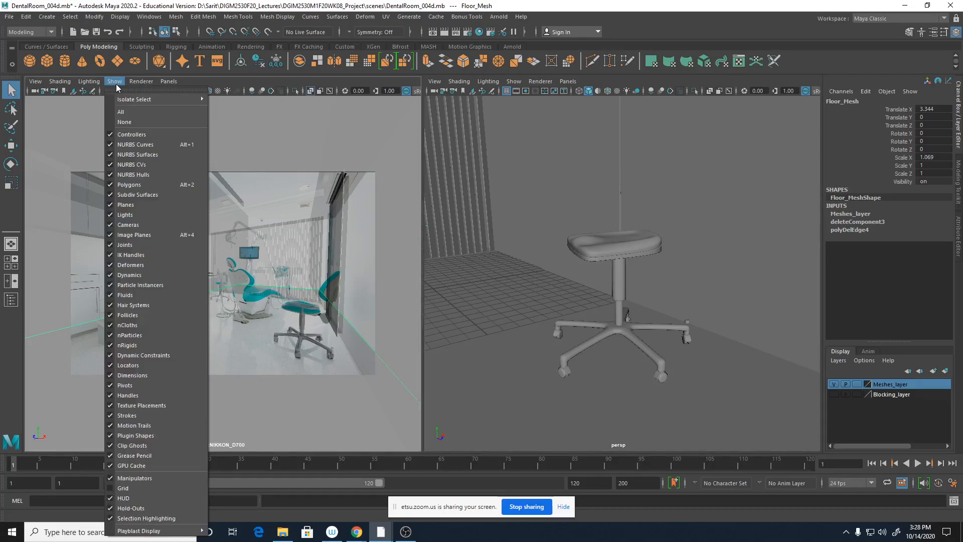
left_click(128, 185)
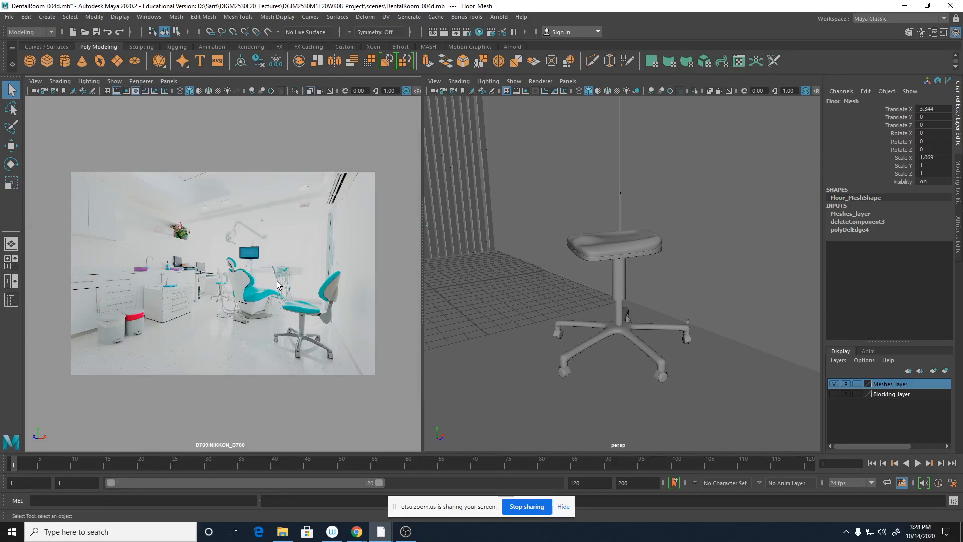
left_click(120, 85)
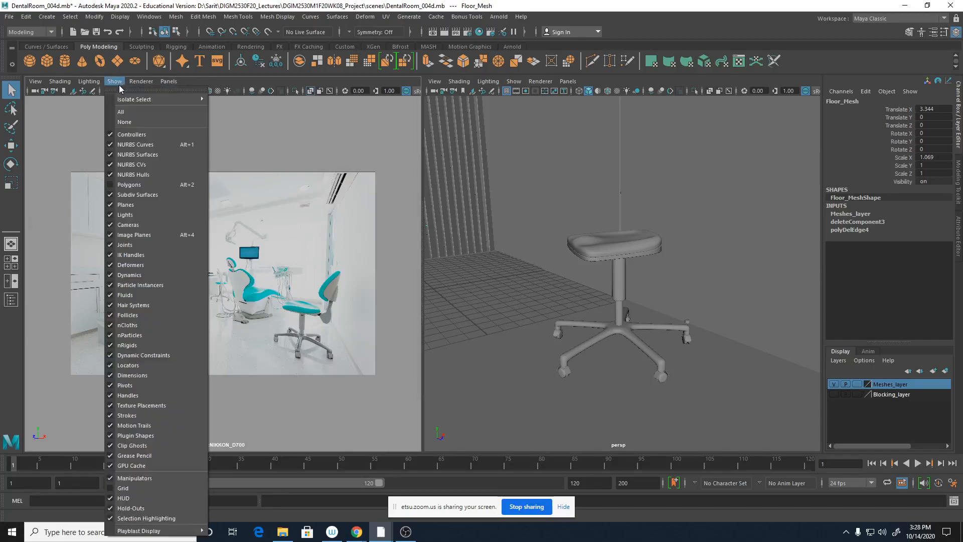
left_click(125, 184)
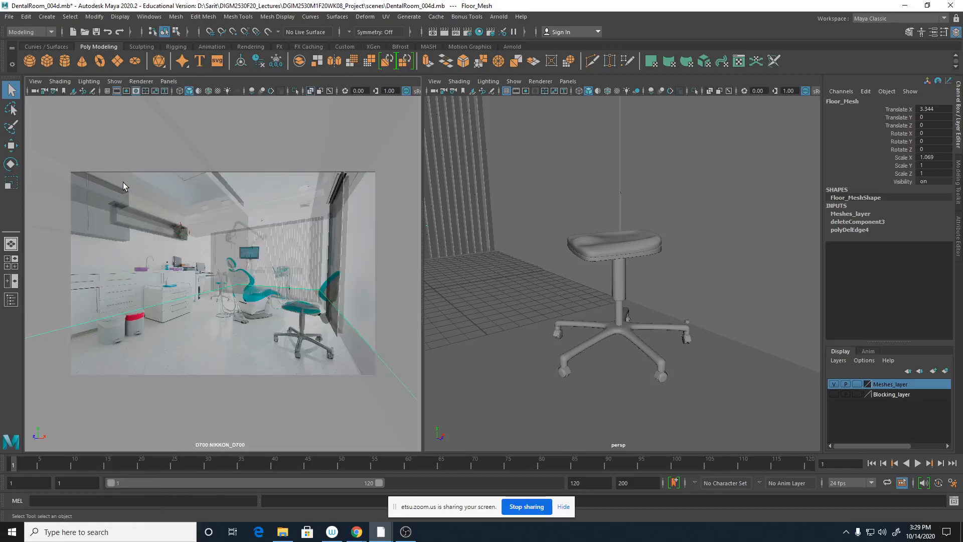
left_click(122, 81)
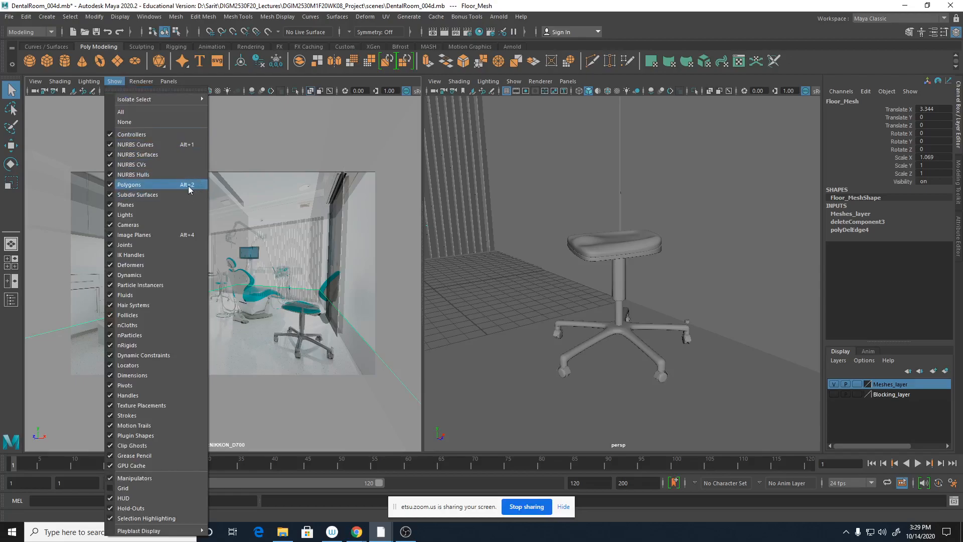
left_click(756, 13)
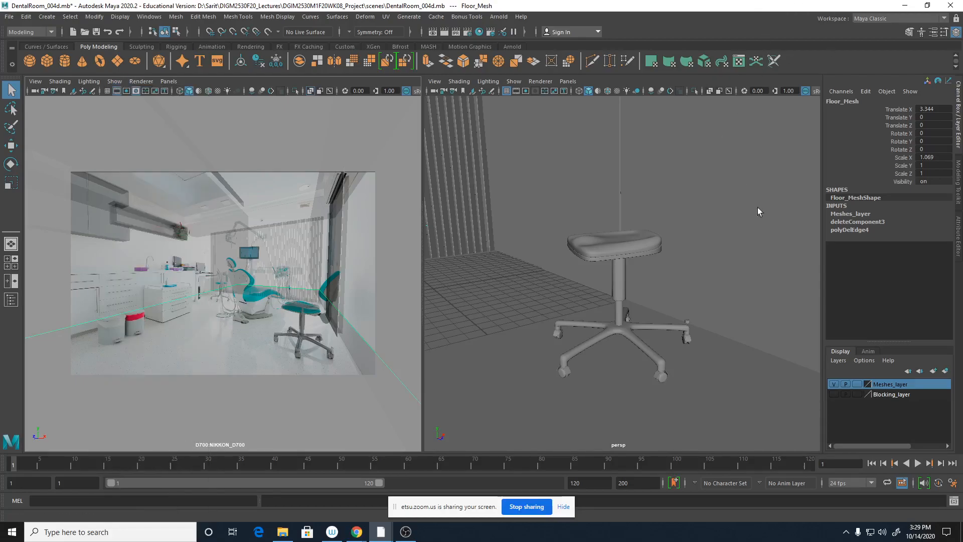
Toggle the visibility of Meshes_layer and leave the layer hidden.
left_click(834, 384)
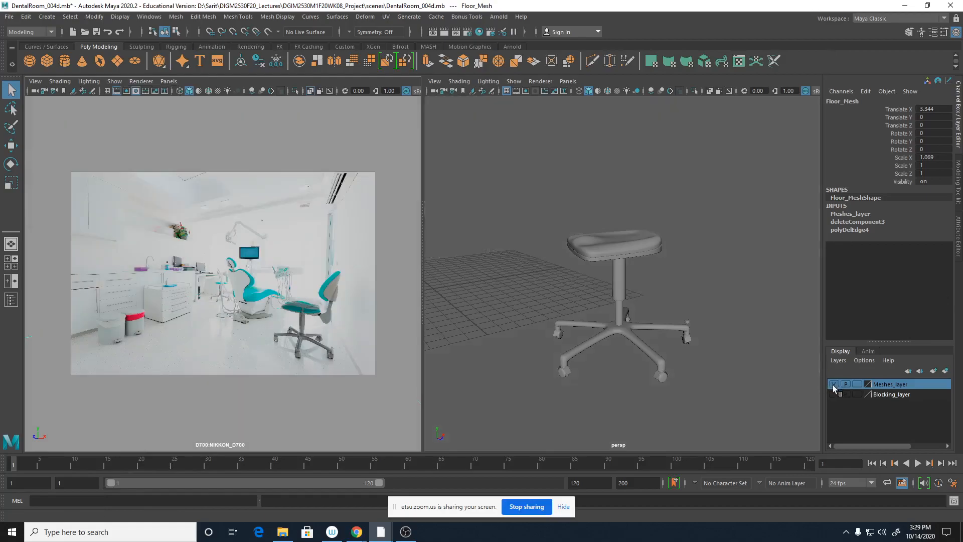
left_click(833, 385)
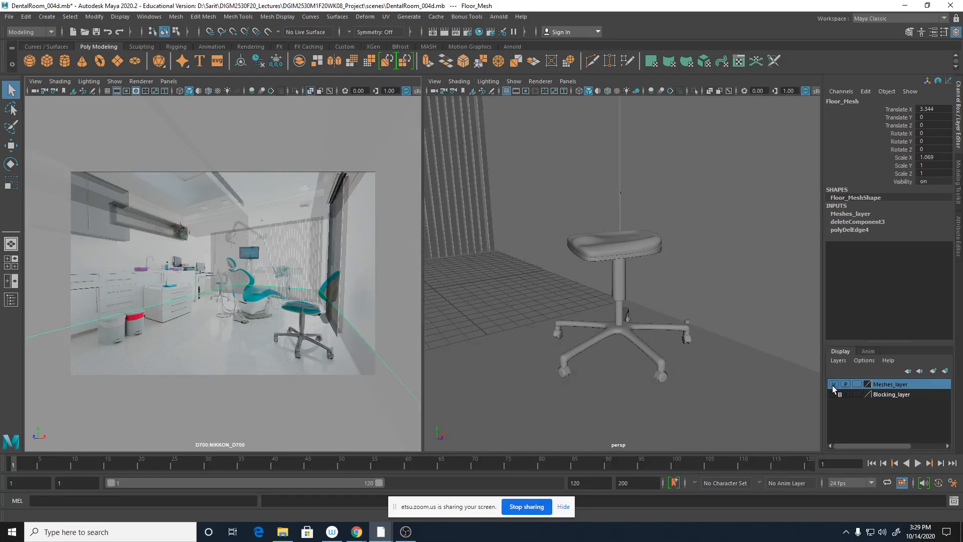
left_click(833, 384)
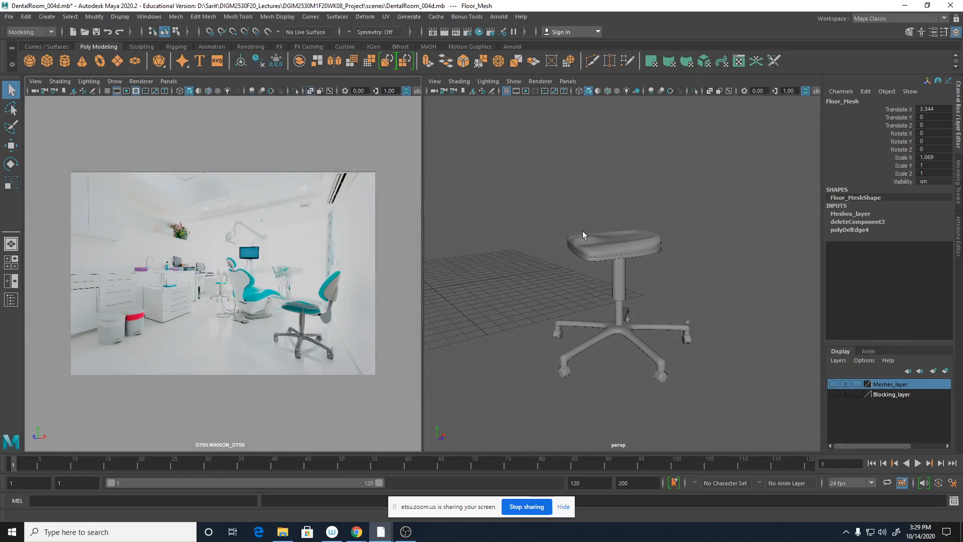
Show the Outliner and select the stool's base, followed by its parent AllChair_Parts_group1, to check which parts the group holds.
left_click(11, 299)
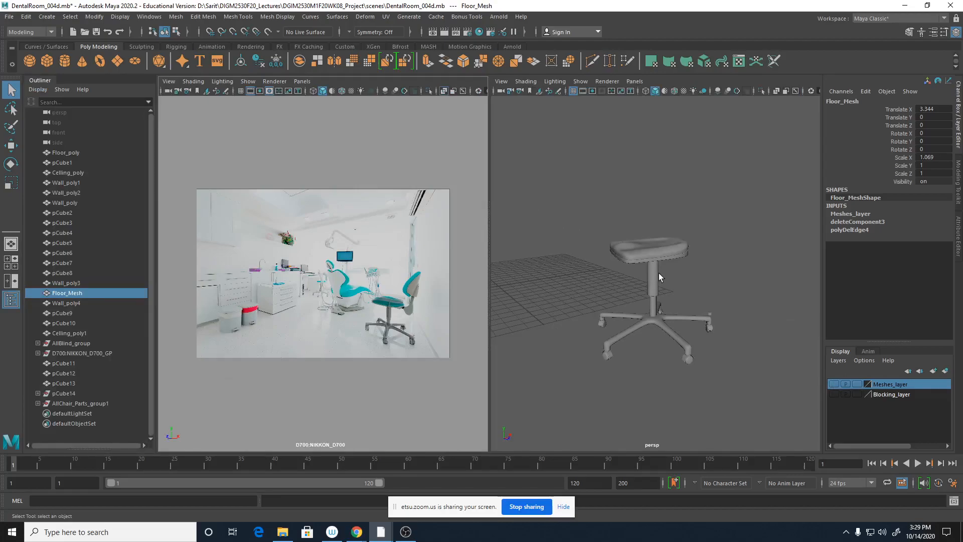
left_click(659, 287)
left_click(659, 319)
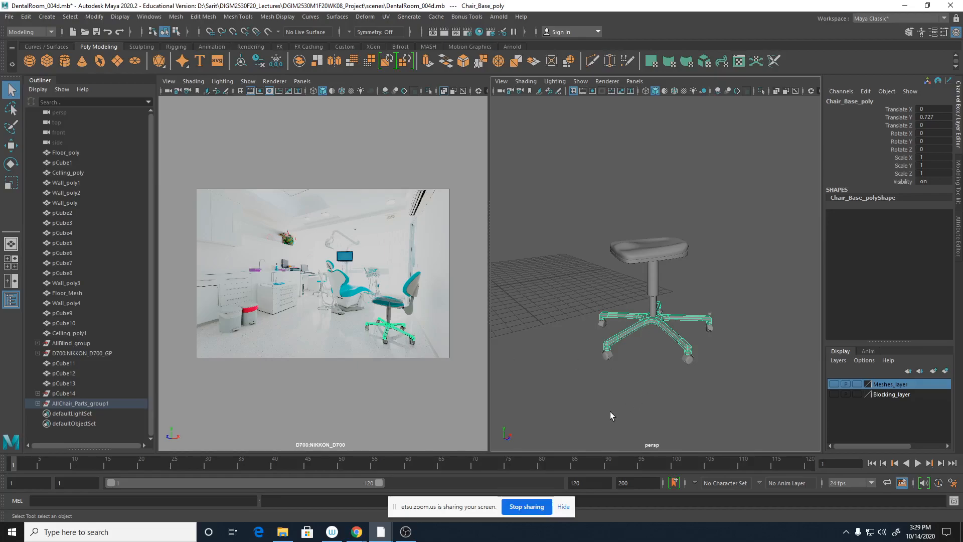
left_click(84, 404)
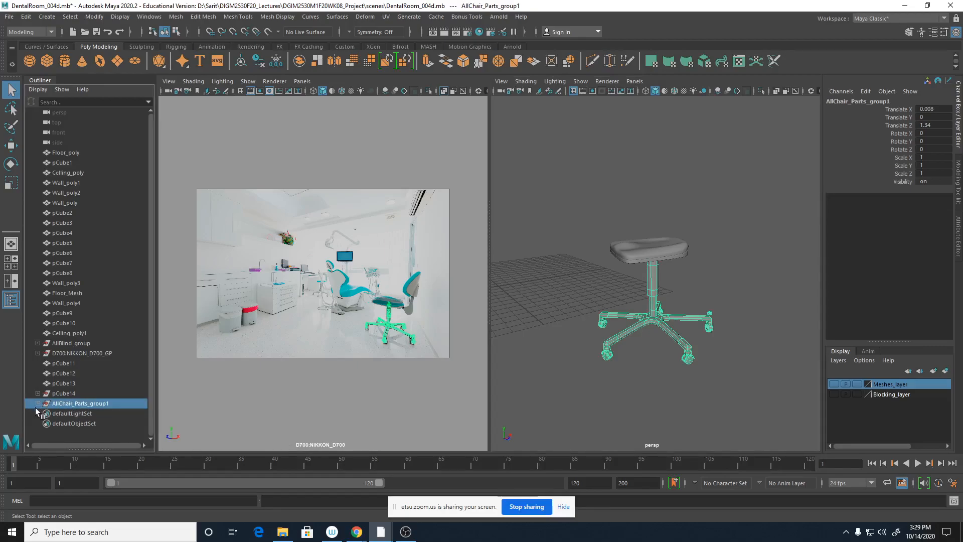
Expand the seat's pCube14 group and select the group, polySurface3 and polySurface4 in turn to examine which seat part each represents.
left_click(682, 248)
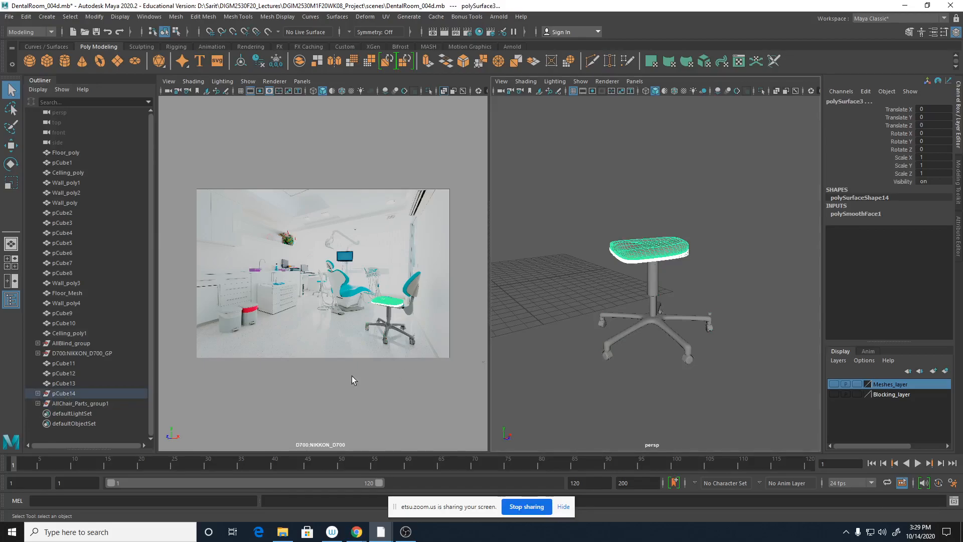
left_click(38, 393)
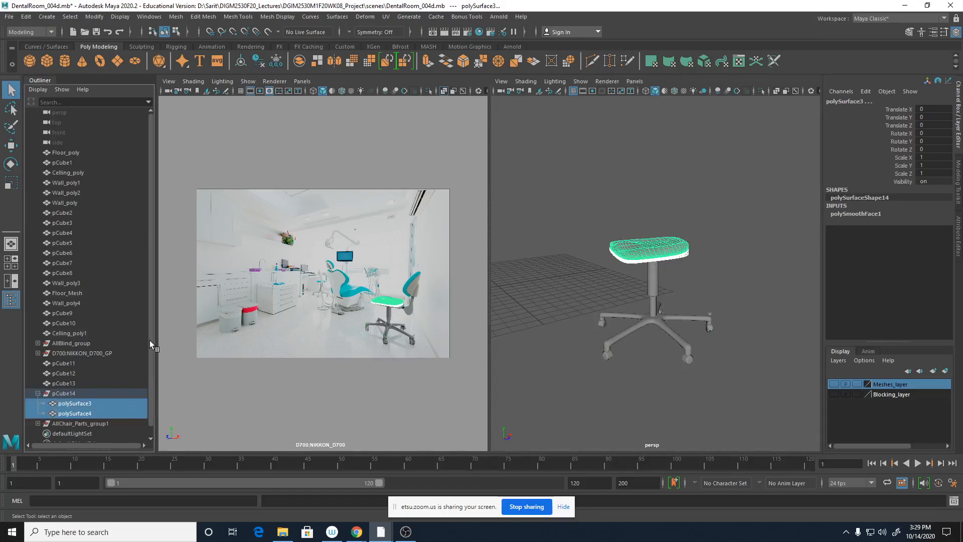
left_click_drag(150, 340, 151, 401)
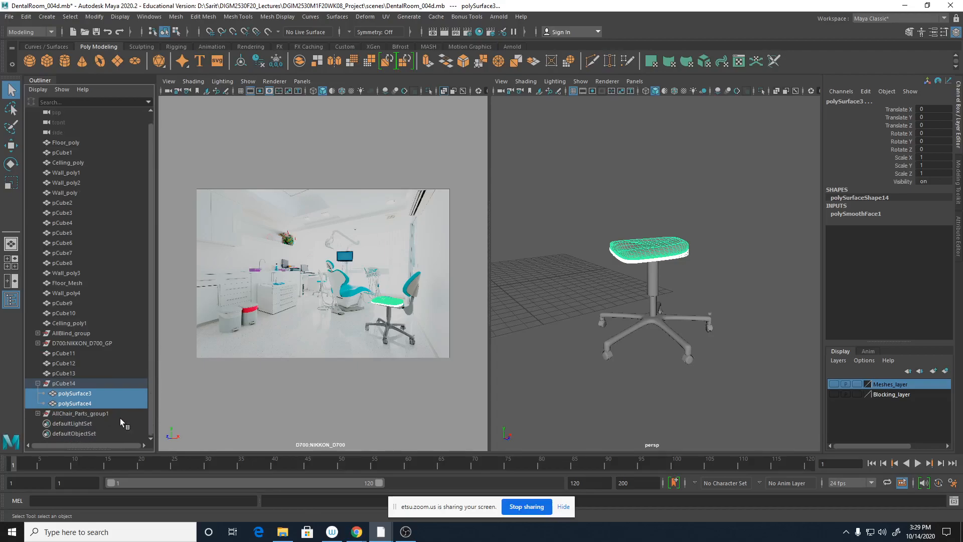
left_click(89, 383)
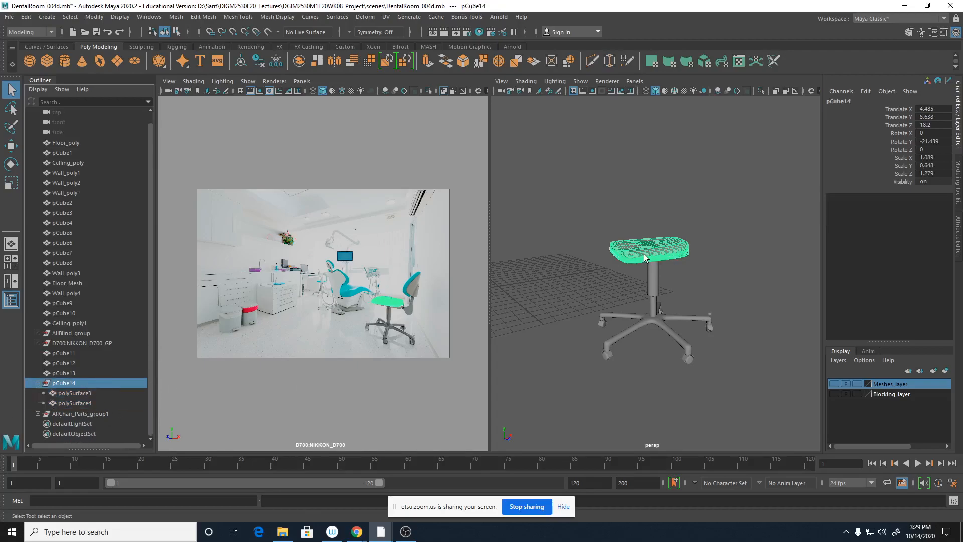
left_click(72, 392)
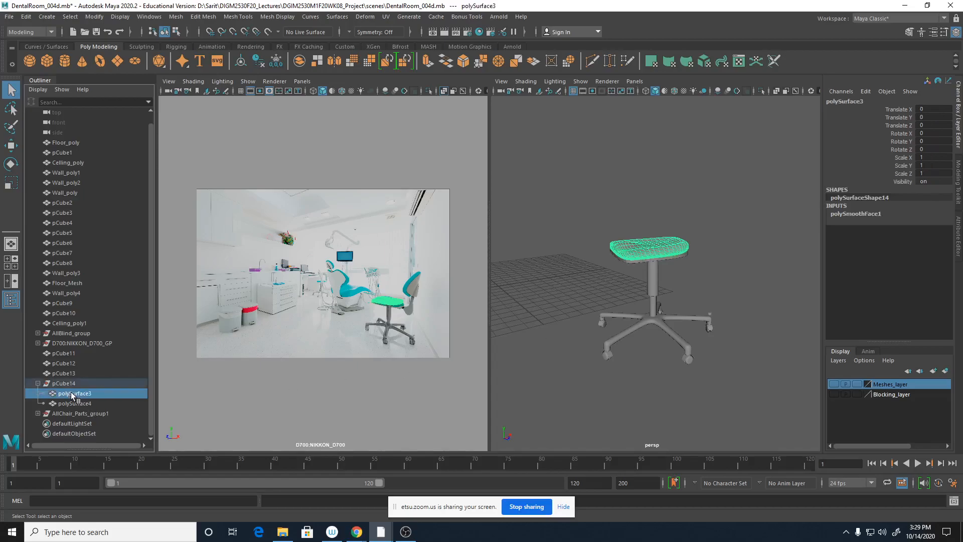
left_click(71, 402)
left_click(71, 396)
left_click(72, 402)
left_click(71, 393)
left_click(67, 383)
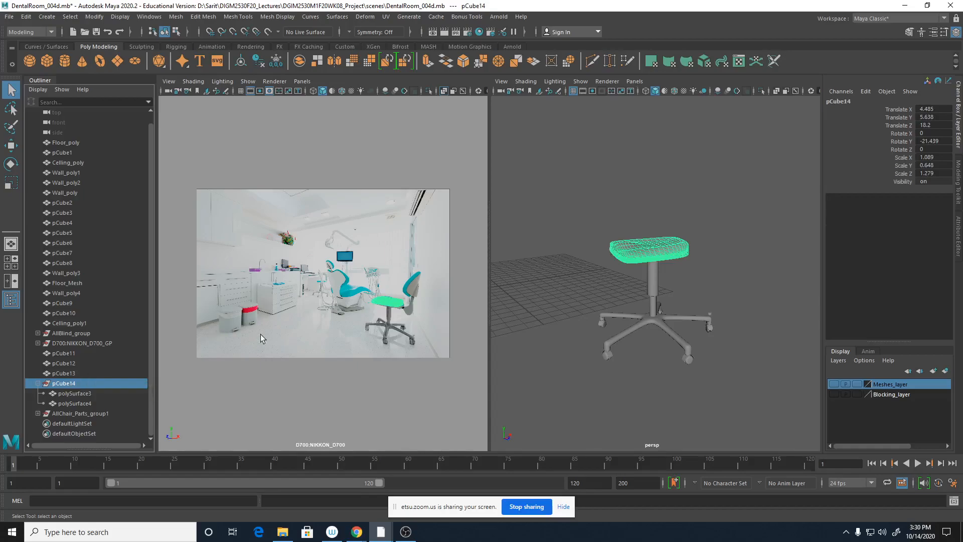
left_click(83, 392)
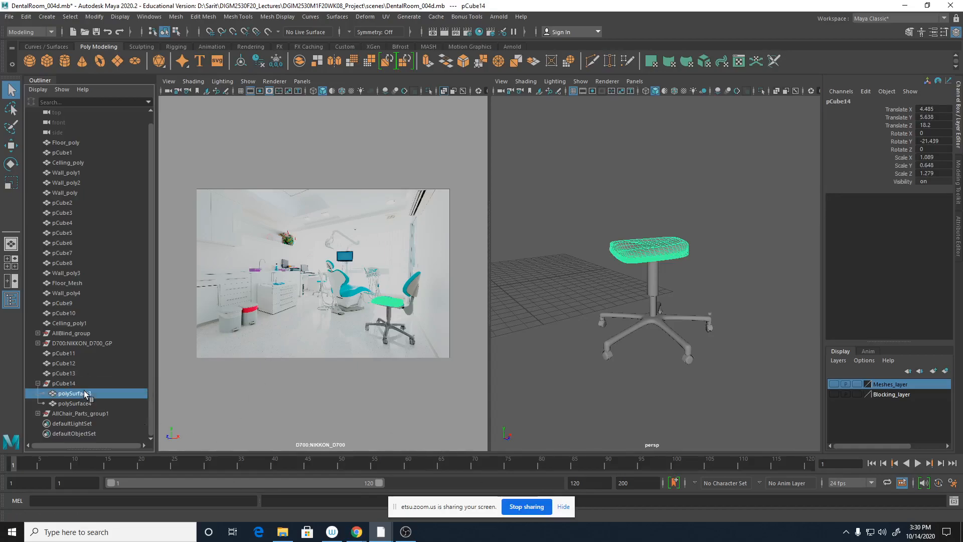
Ungroup pCube14 so the two seat surfaces stand alone, and clear the selection.
left_click(63, 384)
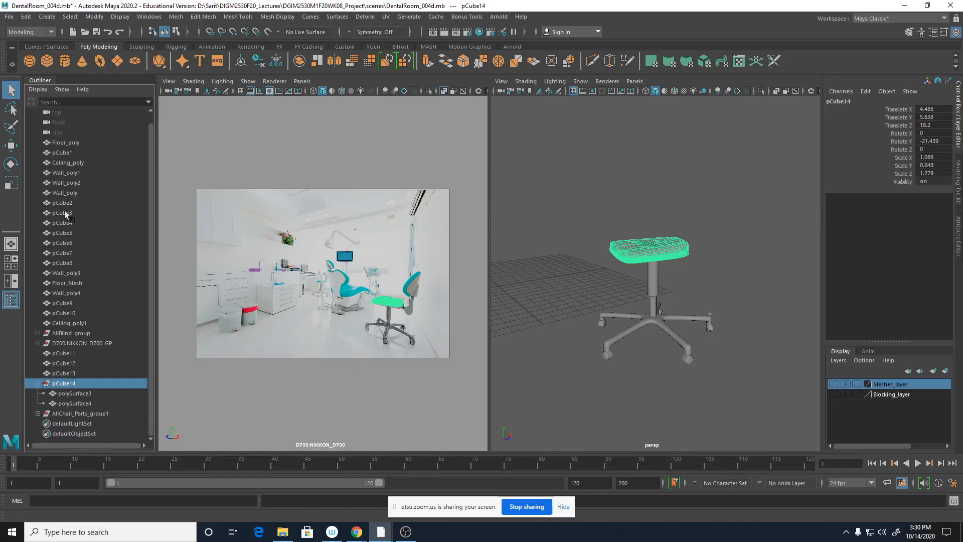
left_click(27, 17)
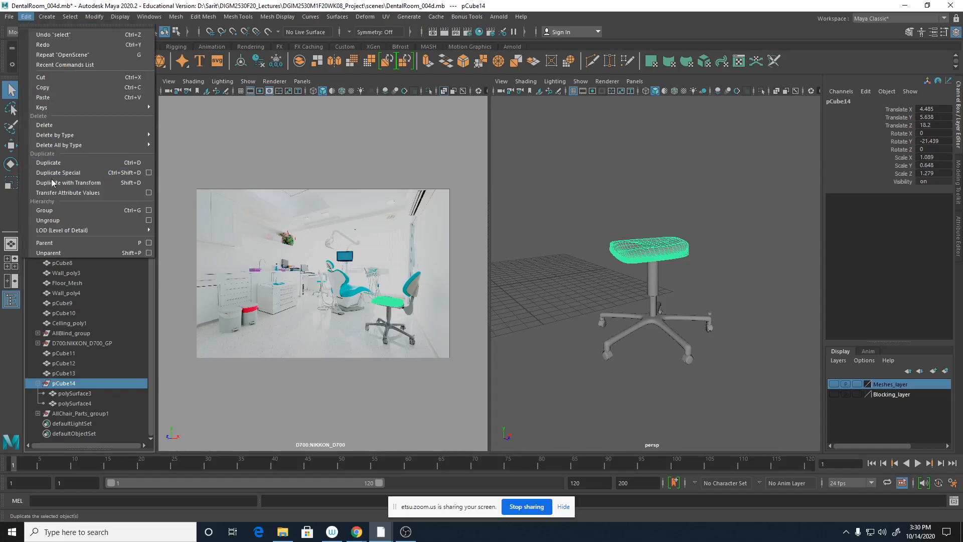
left_click(48, 220)
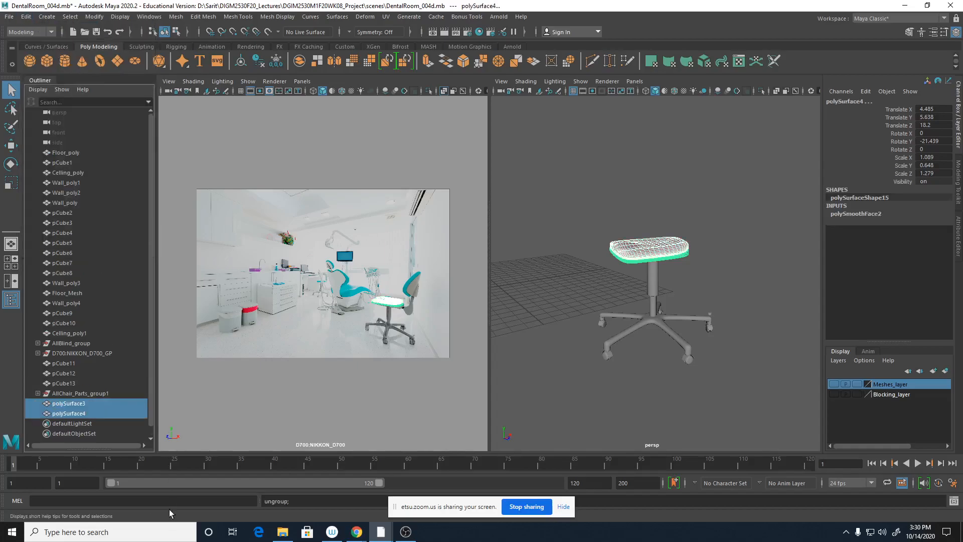
left_click(676, 419)
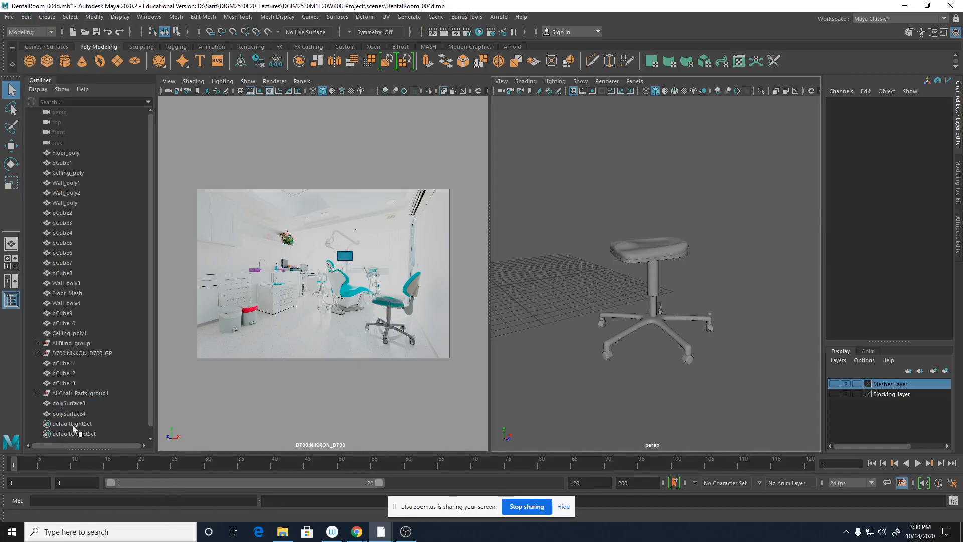
Select polySurface3 and polySurface4 and rename both together as Chair_seat.
left_click(75, 403)
left_click(94, 411, "shift")
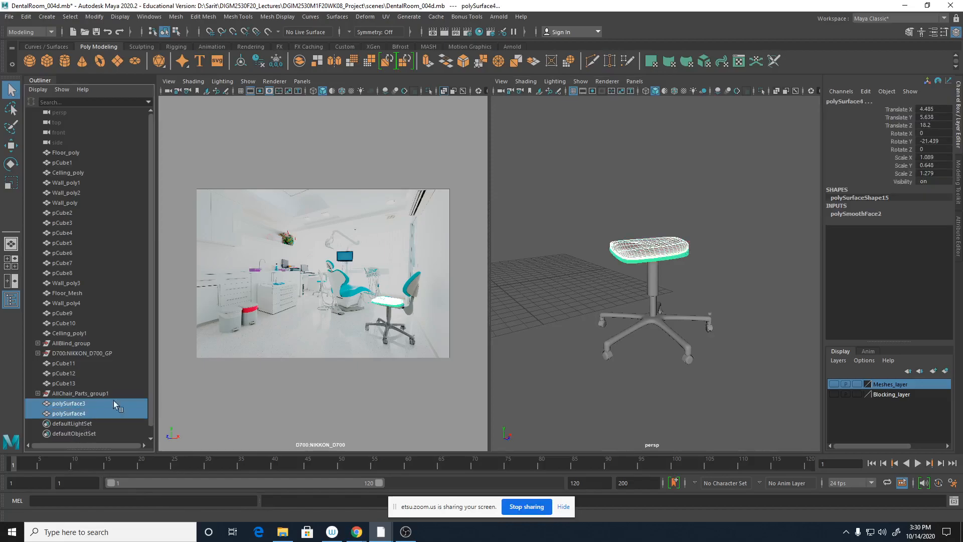
left_click(524, 32)
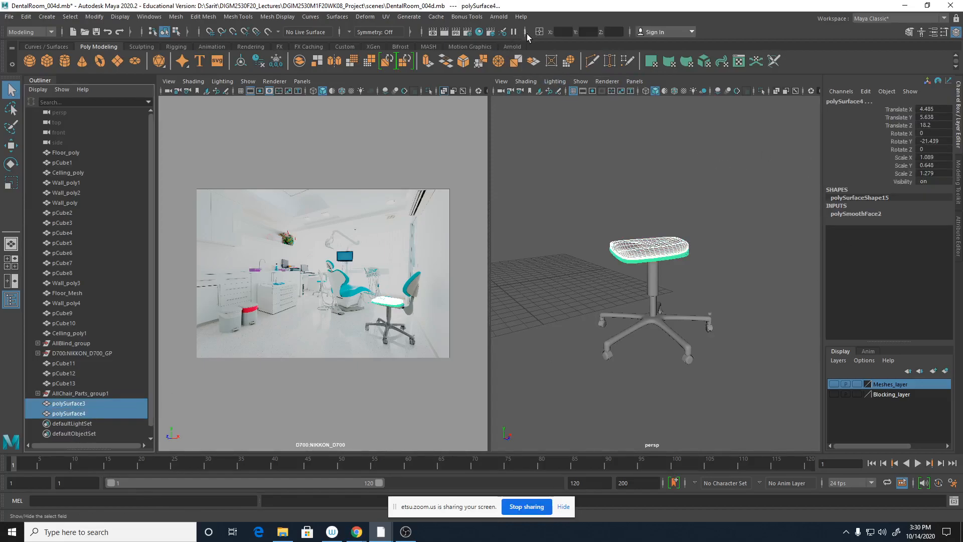
left_click(538, 31)
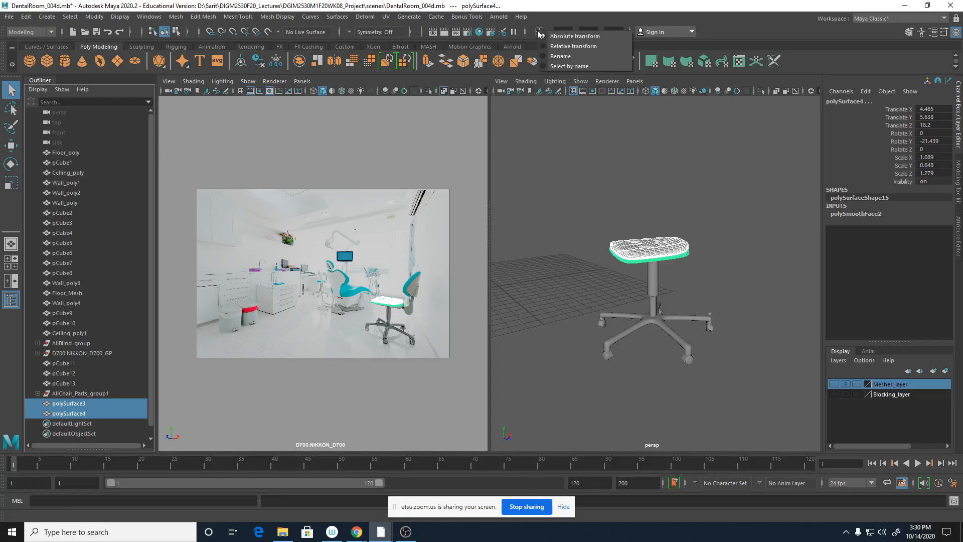
left_click(572, 56)
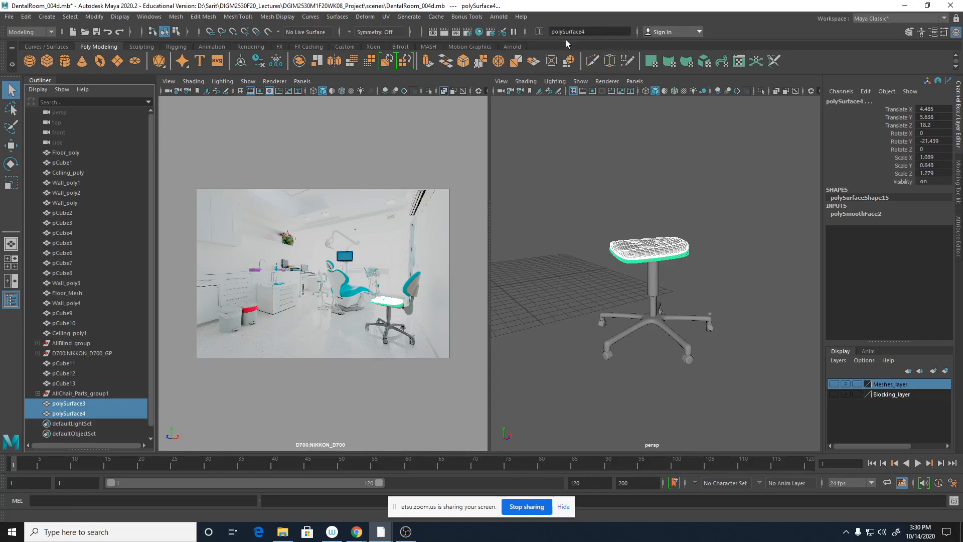
left_click(592, 32)
type("Chai")
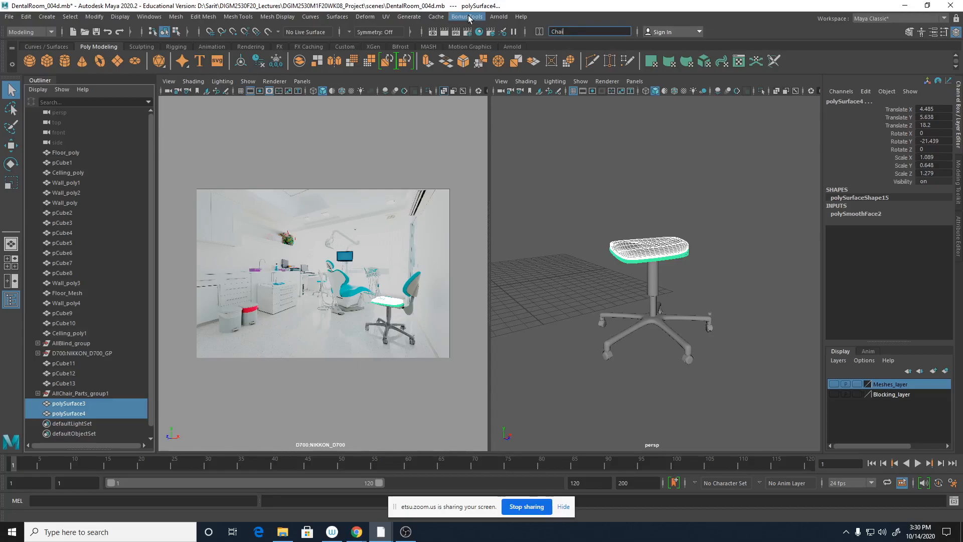
type("r_seat")
key("Return")
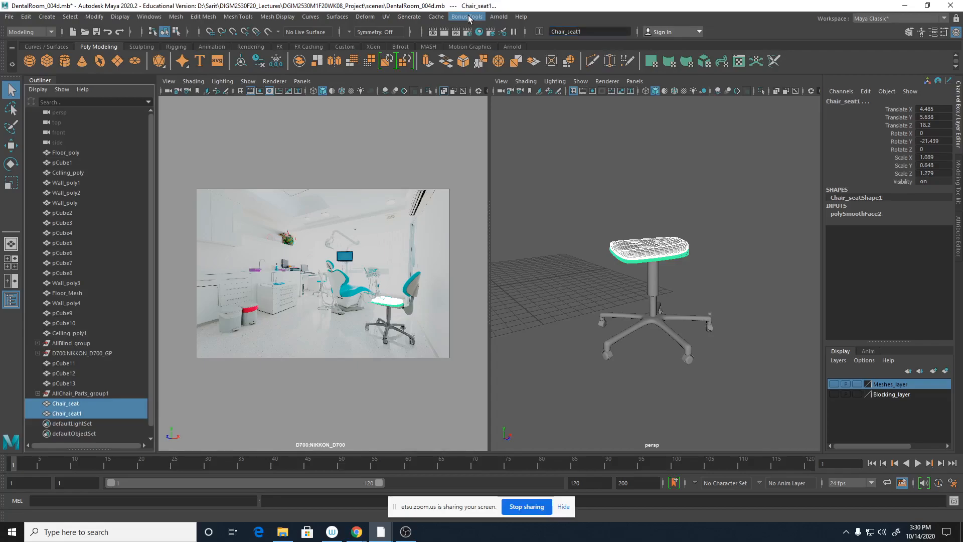
Rename the two selected seat surfaces as Chair_seat_poly.
left_click(586, 30)
left_click(586, 31)
key("BackSpace")
type("_Mes")
key("BackSpace")
key("BackSpace")
type("poly")
key("Return")
Parent both seat meshes under AllChair_Parts_group1 and expand the group to check its members.
middle_click_drag(81, 409, 82, 395)
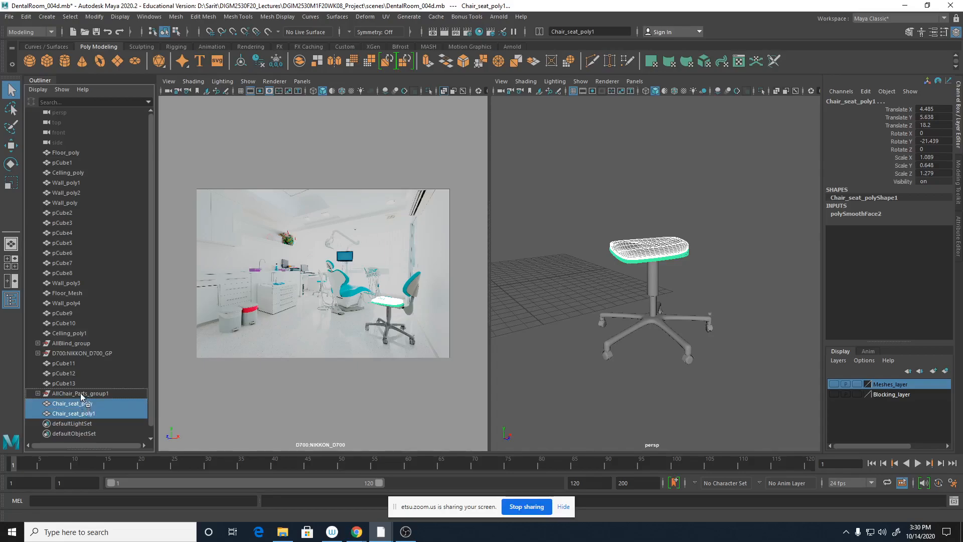
middle_click_drag(81, 394, 80, 393)
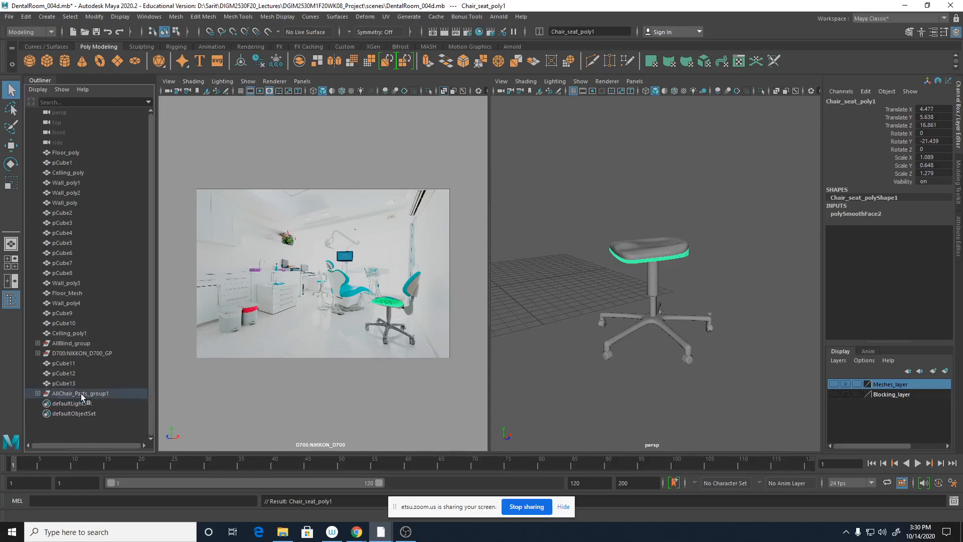
left_click(37, 393)
scroll(95, 401, "down", 3)
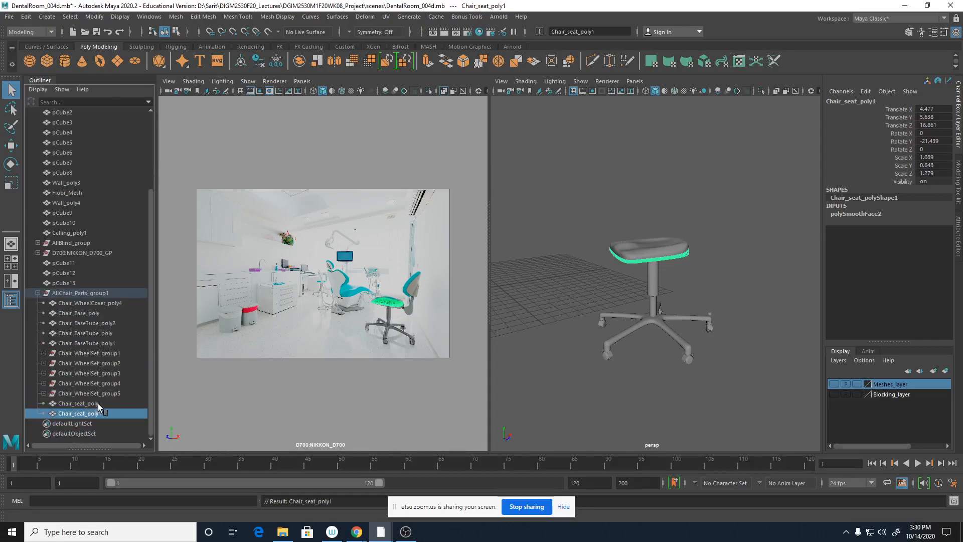
Add the whole AllChair_Parts_group1 to the Meshes_layer display layer.
left_click(89, 294)
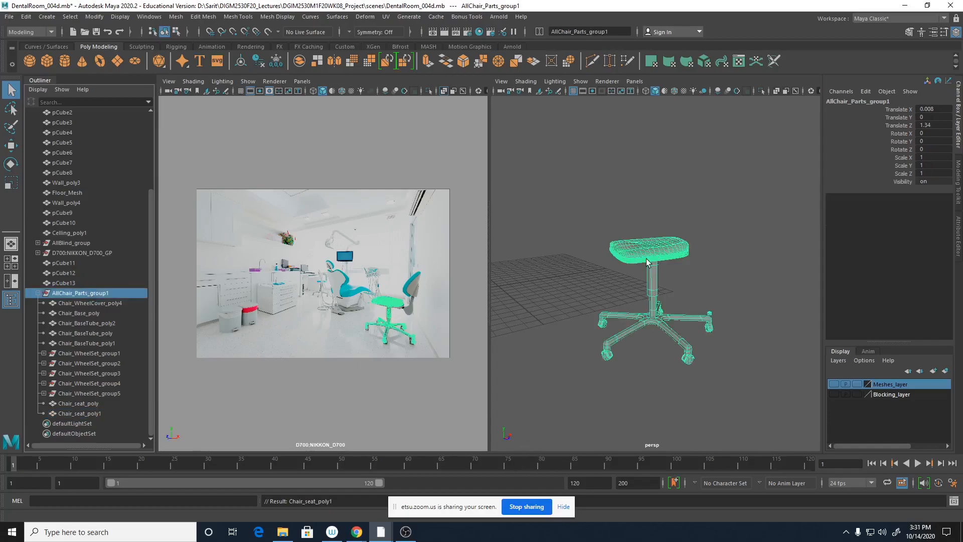
right_click(910, 385)
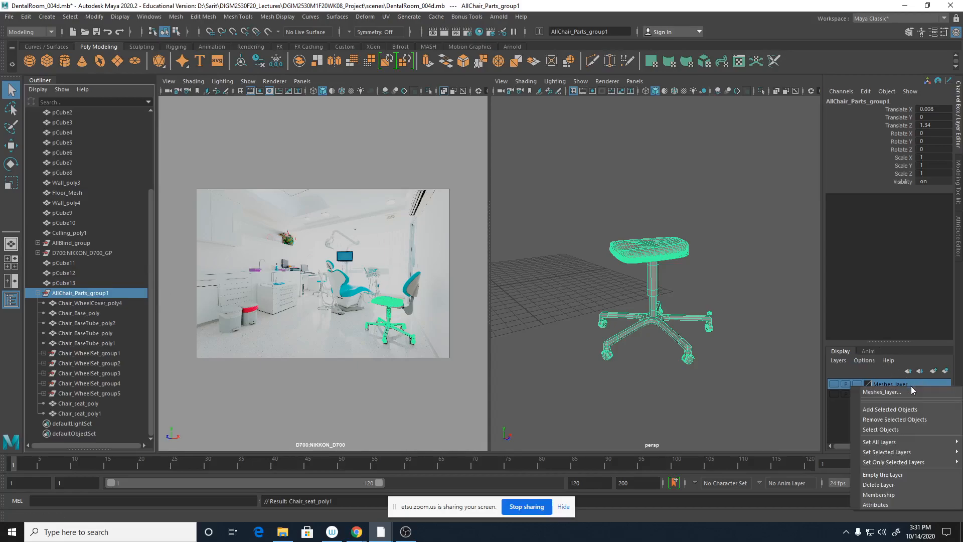
left_click(903, 410)
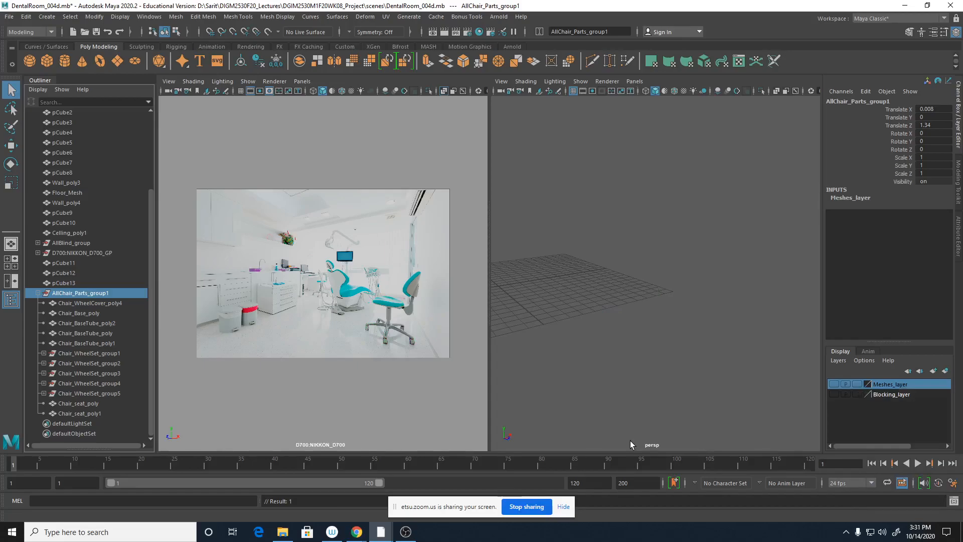
Switch to File Explorer and open the reference photo 51617828_xxl.jpg from the project's sourceimages folder.
left_click(282, 531)
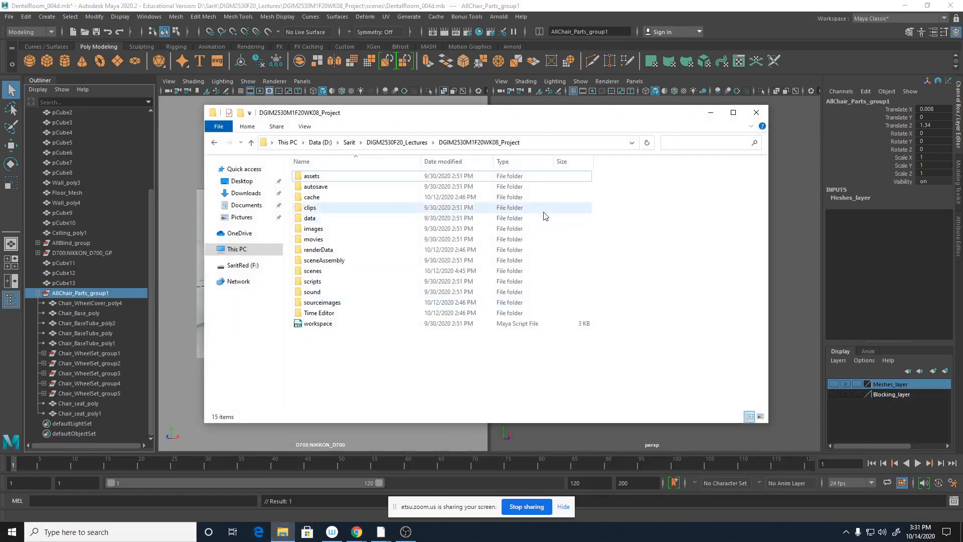
double_click(328, 302)
double_click(361, 200)
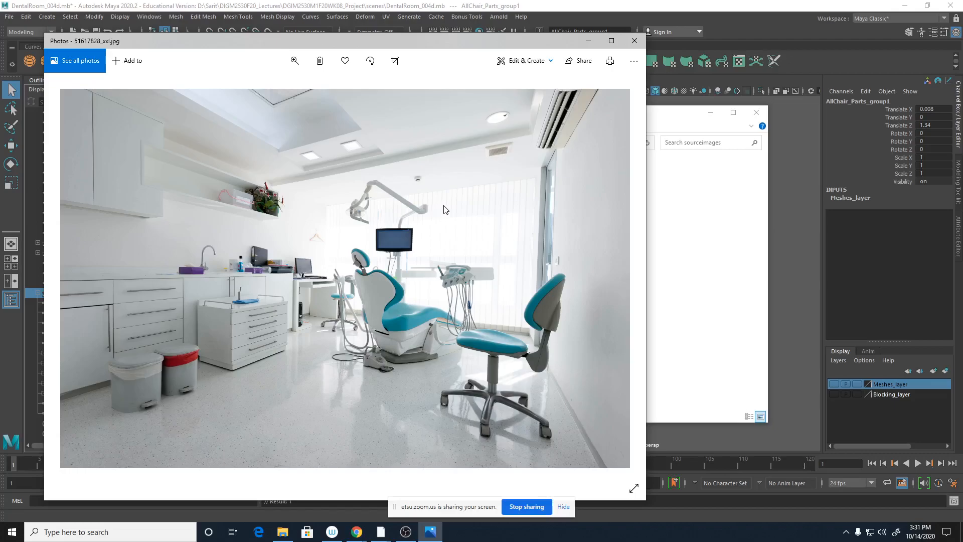
Zoom into the reference photo to examine the dental chair, rear stool and instrument tray, and minimize the windows to return to Maya.
left_click(293, 65)
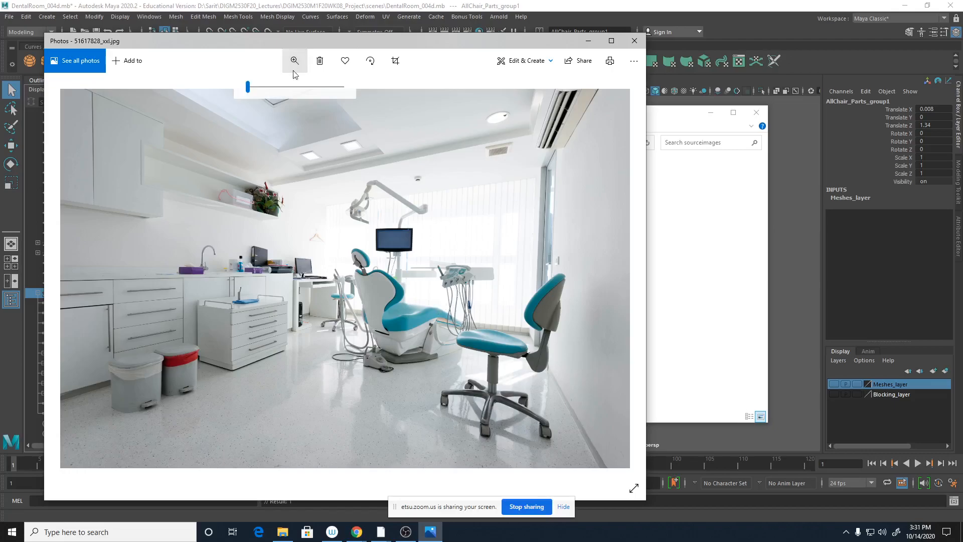
left_click_drag(247, 90, 276, 93)
left_click_drag(562, 366, 160, 327)
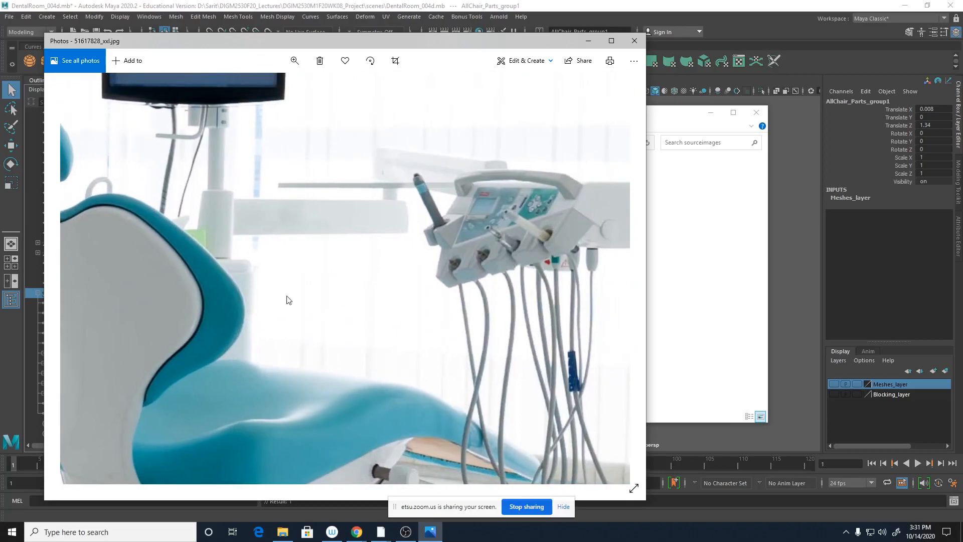
left_click_drag(282, 299, 532, 296)
left_click_drag(276, 333, 395, 329)
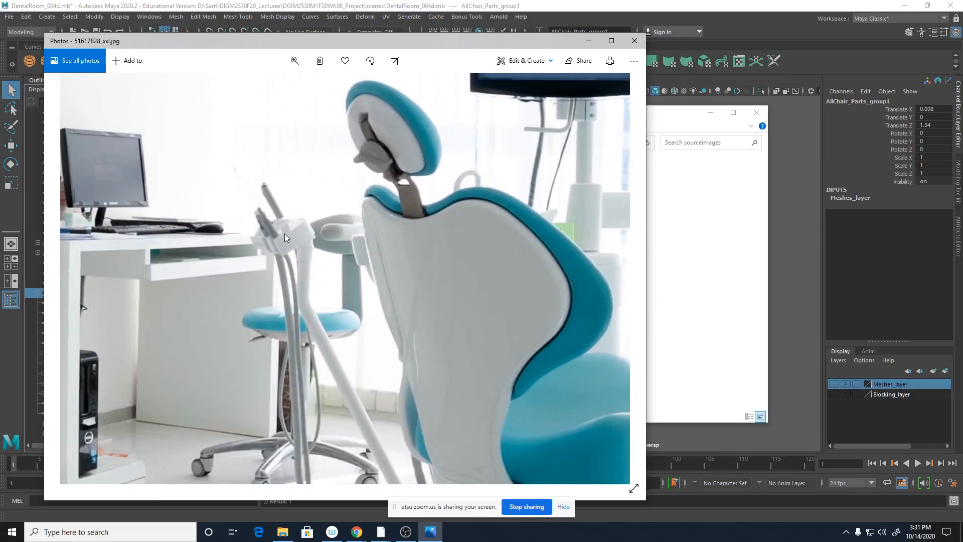
left_click_drag(494, 335, 147, 287)
left_click_drag(396, 318, 350, 340)
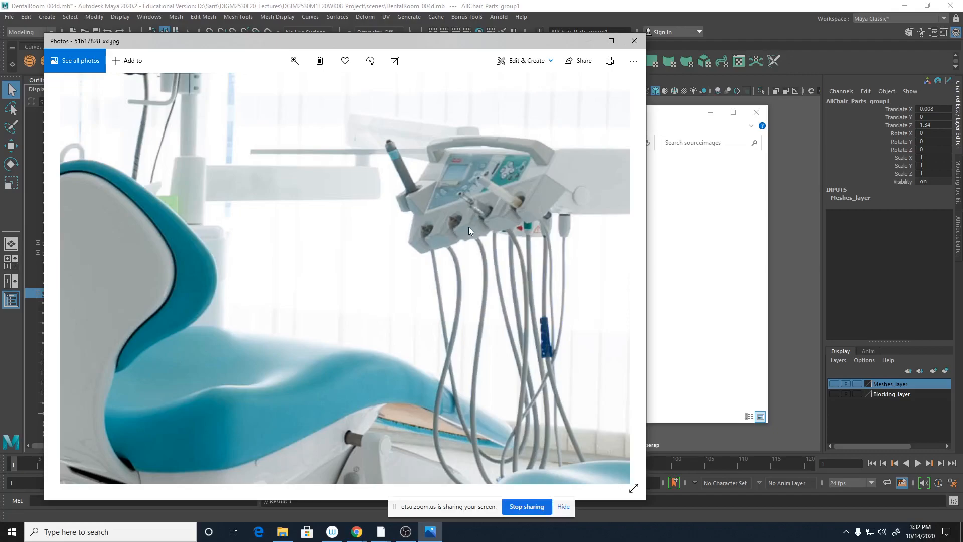
left_click(589, 43)
left_click(710, 113)
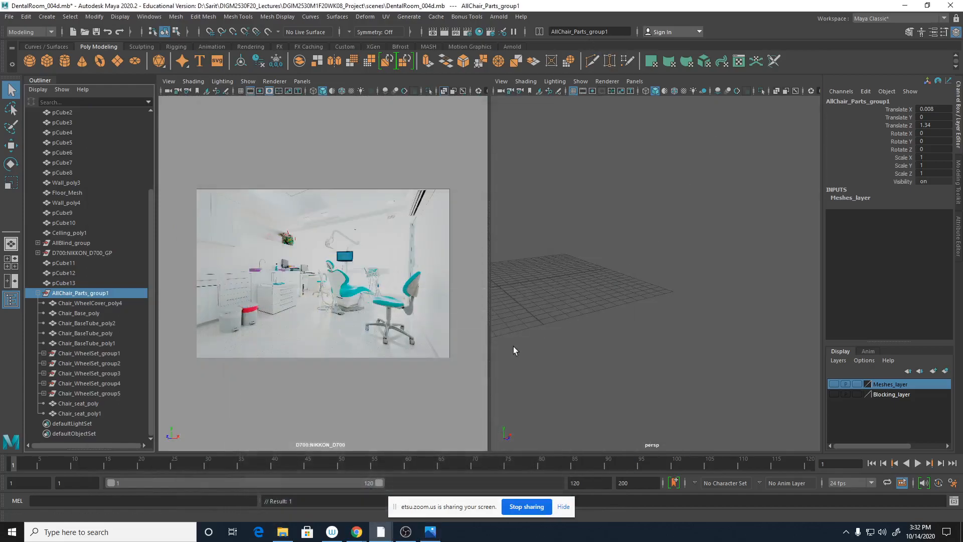
Create a polygon cylinder at the origin and frame it in the perspective view.
left_click(61, 62)
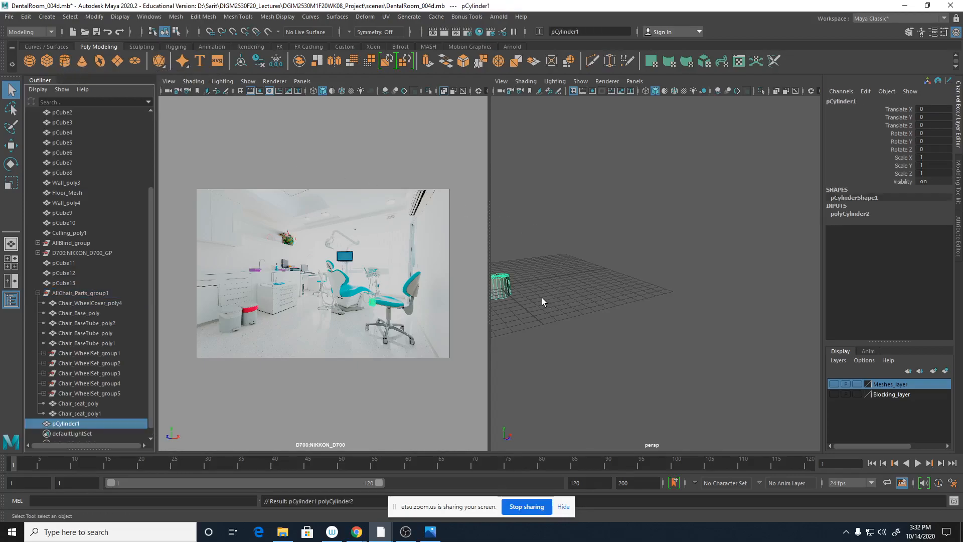
right_click_drag(522, 303, 604, 301, "alt")
middle_click_drag(584, 302, 682, 314, "alt")
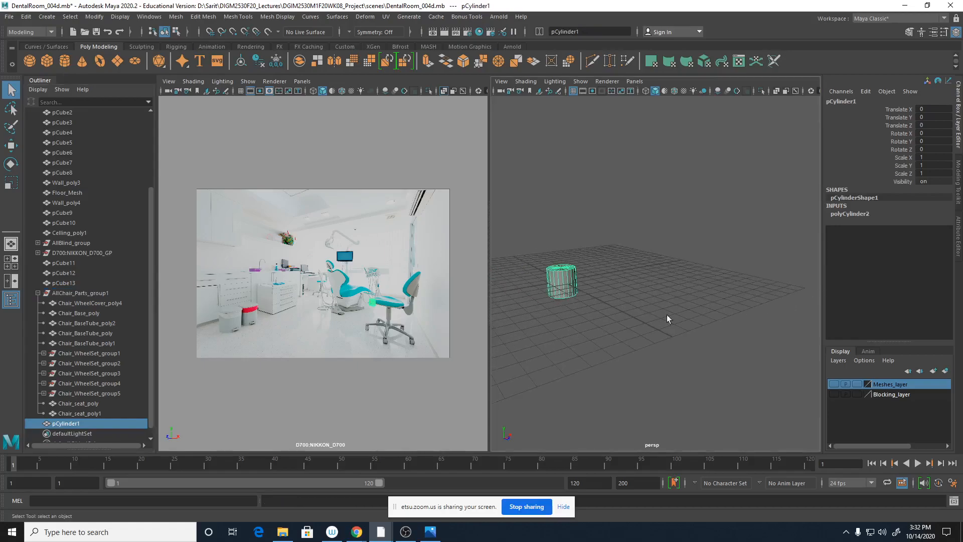
Reduce the new cylinder to 6 axis subdivisions so it forms a hexagonal prism.
key("f")
right_click_drag(662, 305, 645, 301, "alt")
left_click_drag(645, 301, 672, 299, "alt")
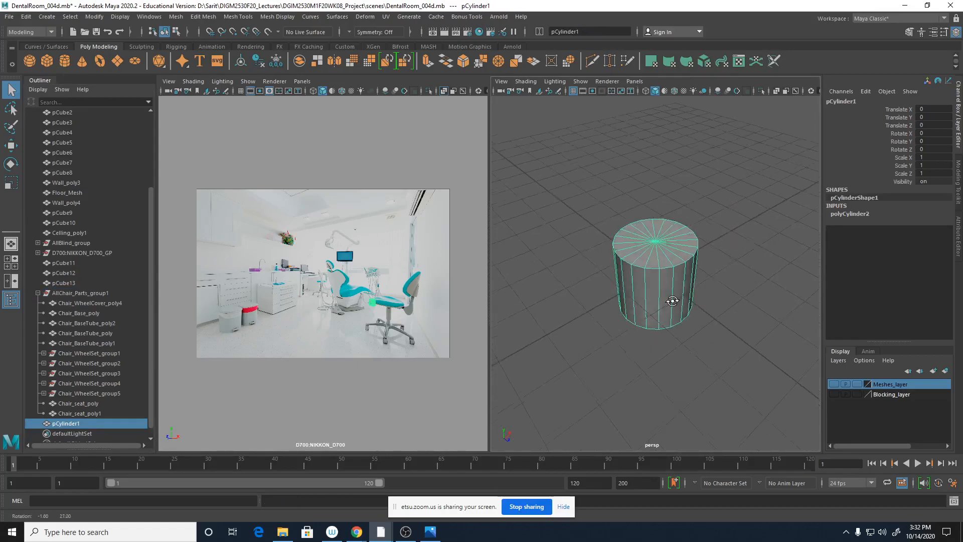
left_click(845, 215)
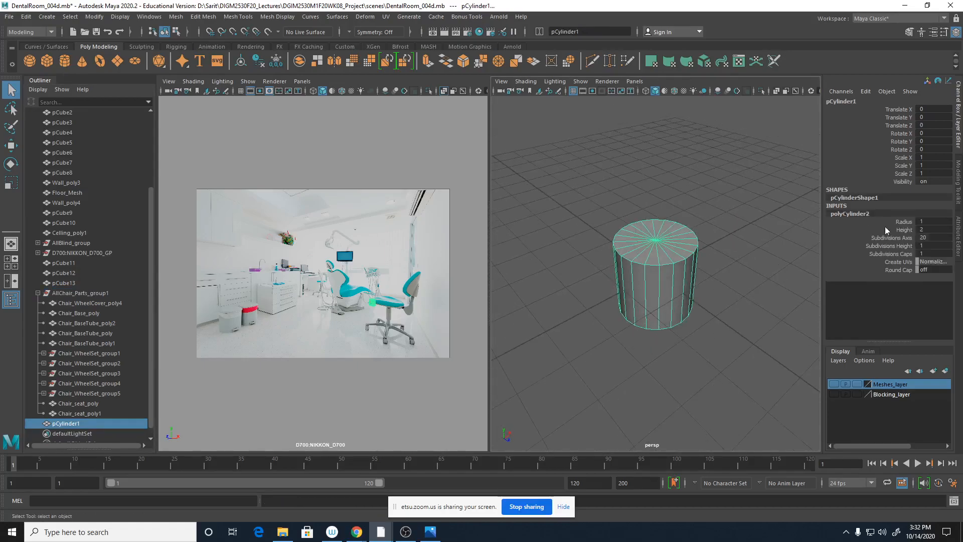
double_click(925, 237)
type("6")
key("Return")
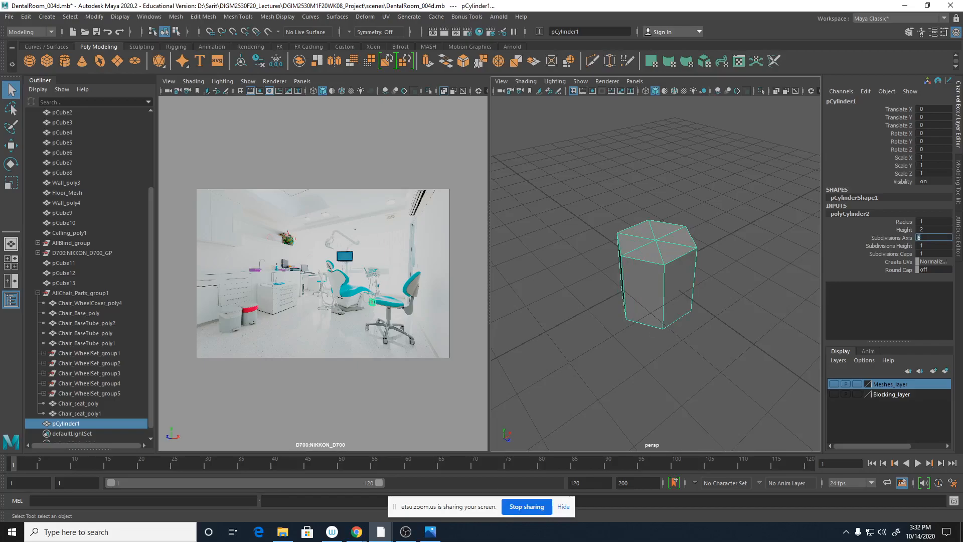
left_click_drag(656, 284, 692, 348, "alt")
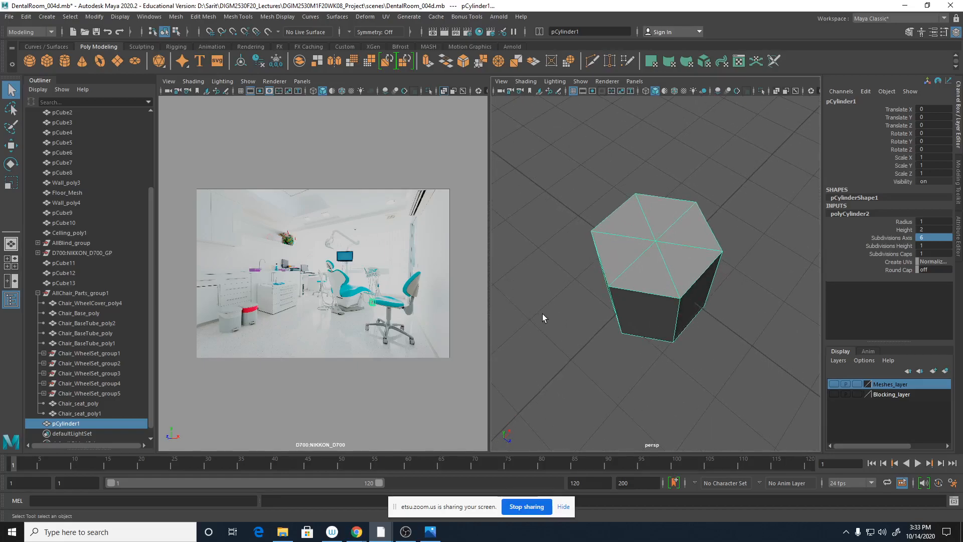
Raise the hexagonal cylinder along Y to about 10.286, level with the instrument tray in the reference photo.
key("w")
left_click_drag(379, 258, 375, 222)
key("f")
right_click_drag(645, 307, 499, 291, "alt")
left_click_drag(630, 338, 631, 343, "alt")
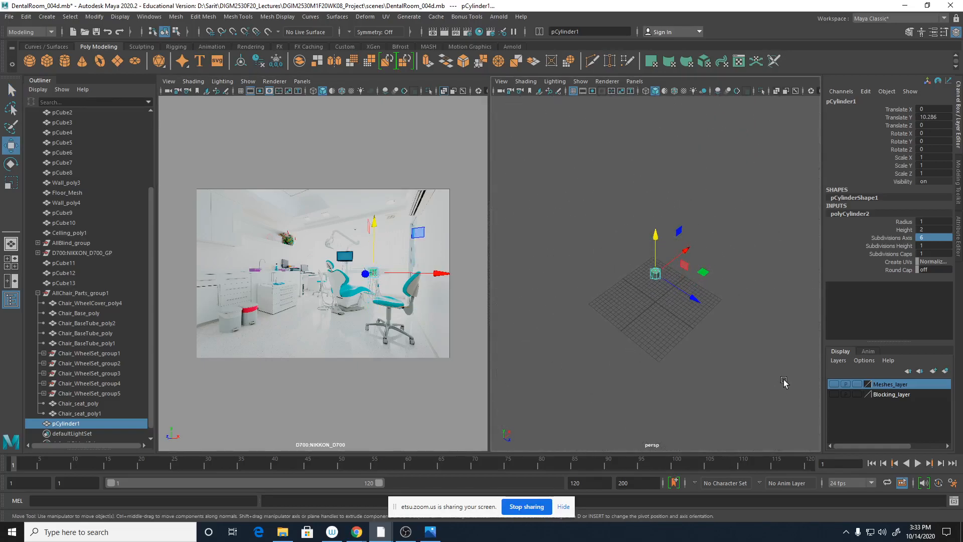
Make the Meshes_layer display layer visible and frame the cylinder against the room in the perspective view.
left_click(833, 384)
left_click_drag(730, 338, 715, 301, "alt")
right_click_drag(669, 314, 780, 344, "alt")
left_click_drag(725, 332, 723, 356, "alt")
right_click_drag(674, 339, 838, 351, "alt")
middle_click_drag(694, 346, 680, 363, "alt")
left_click_drag(667, 351, 642, 356, "alt")
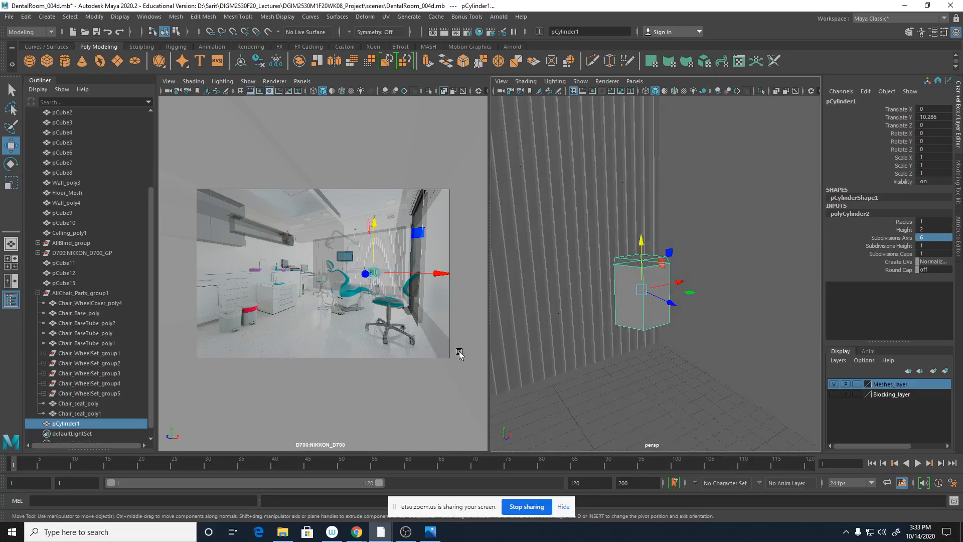
Scale the cylinder down uniformly to about 0.239 to fit the instrument tray in the camera view.
key("space")
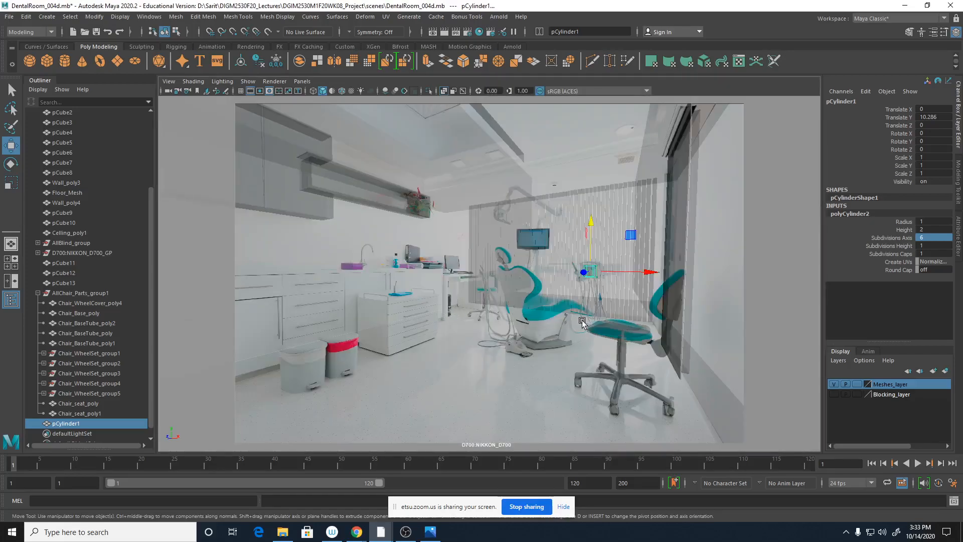
key("r")
left_click_drag(589, 271, 588, 277)
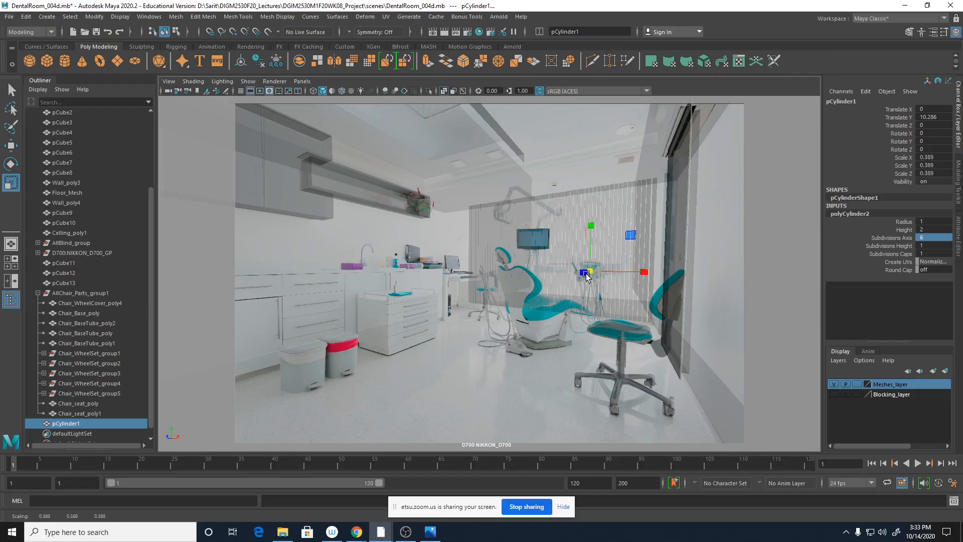
key("space")
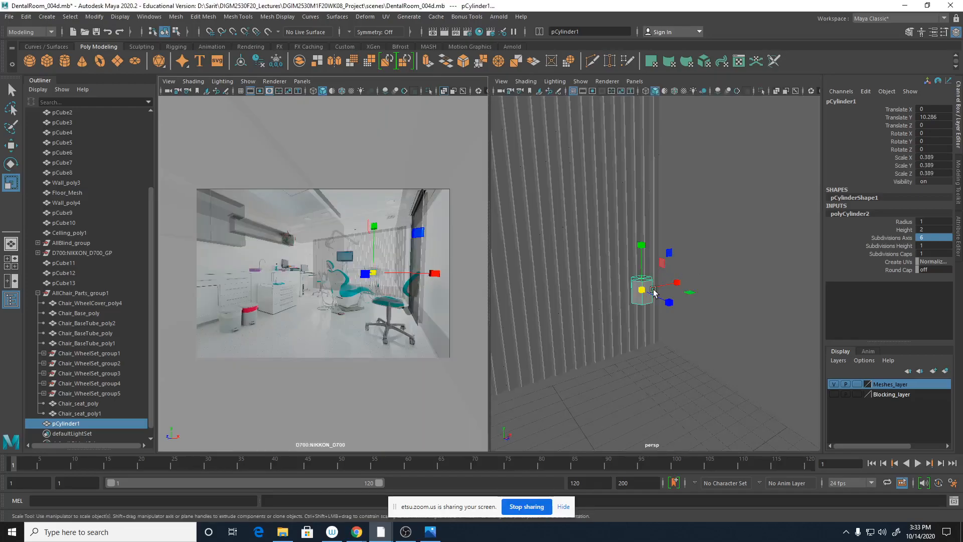
key("space")
left_click_drag(455, 309, 454, 321)
key("space")
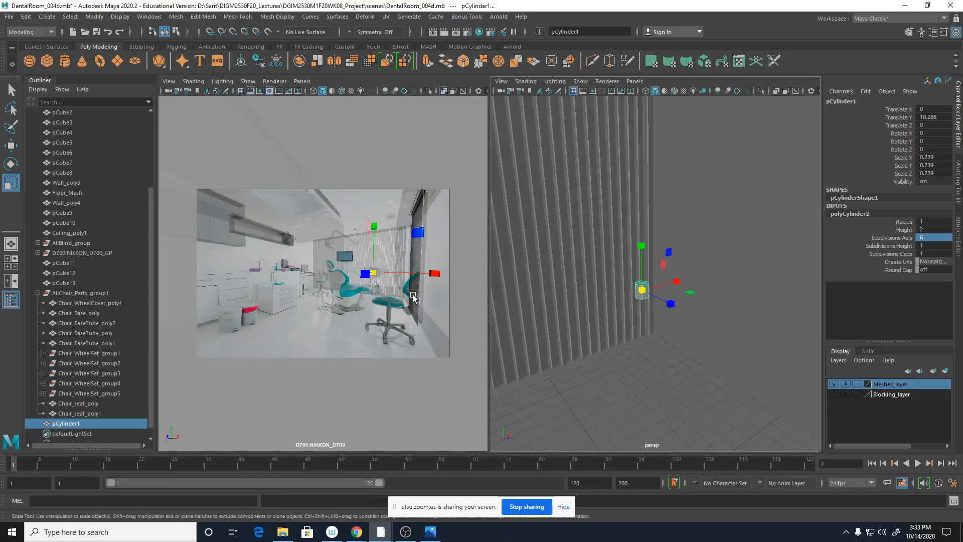
Lower the cylinder to about 9.783 in Y and hide the Outliner to enlarge both viewports.
key("q")
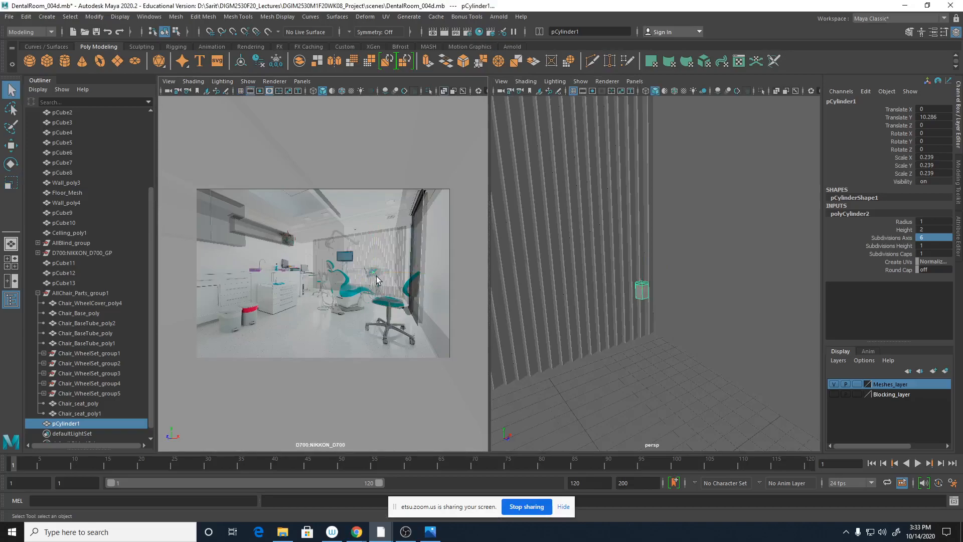
key("w")
left_click_drag(376, 254, 375, 260)
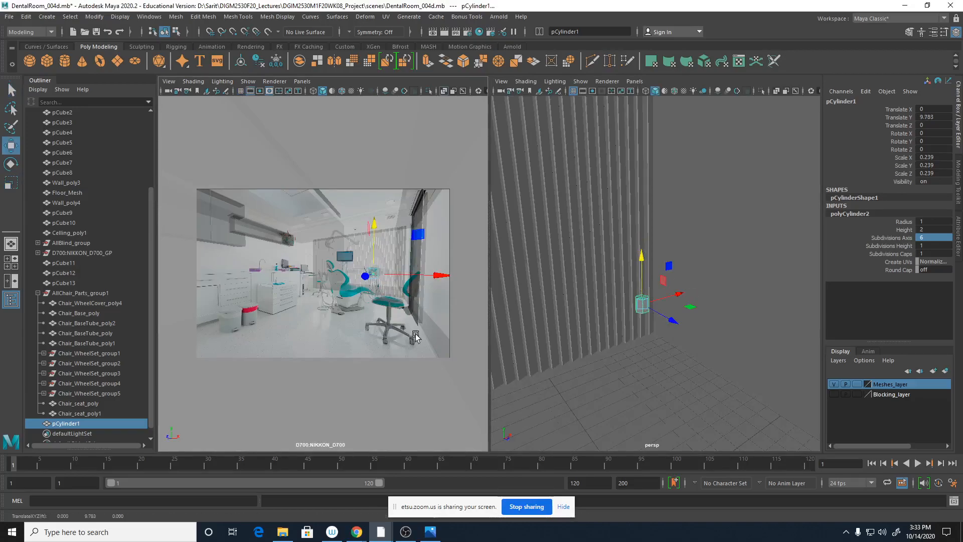
left_click(11, 300)
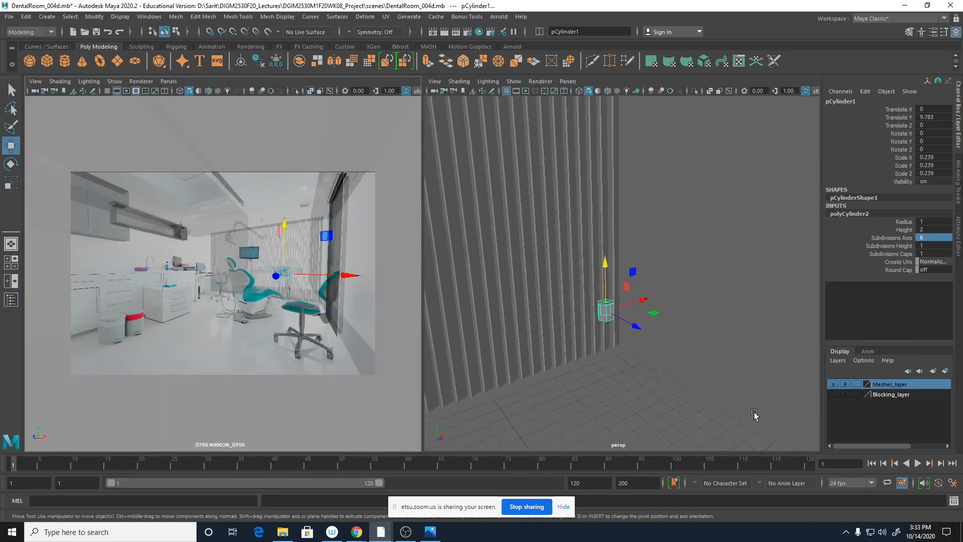
Bring the enlarged reference photo 51617828_xxl.jpg in front of Maya and examine the instrument tray's shape.
left_click(430, 531)
left_click_drag(477, 44, 962, 100)
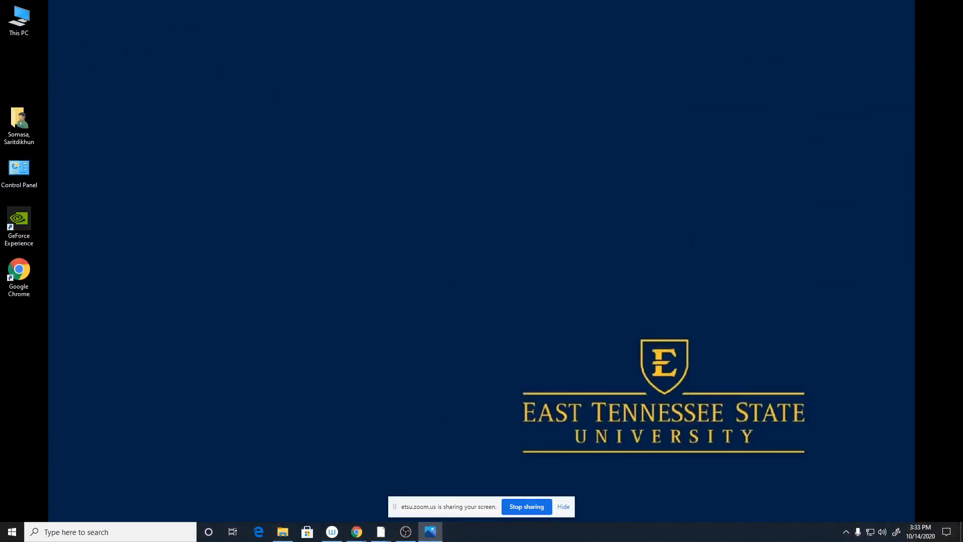
left_click(413, 534)
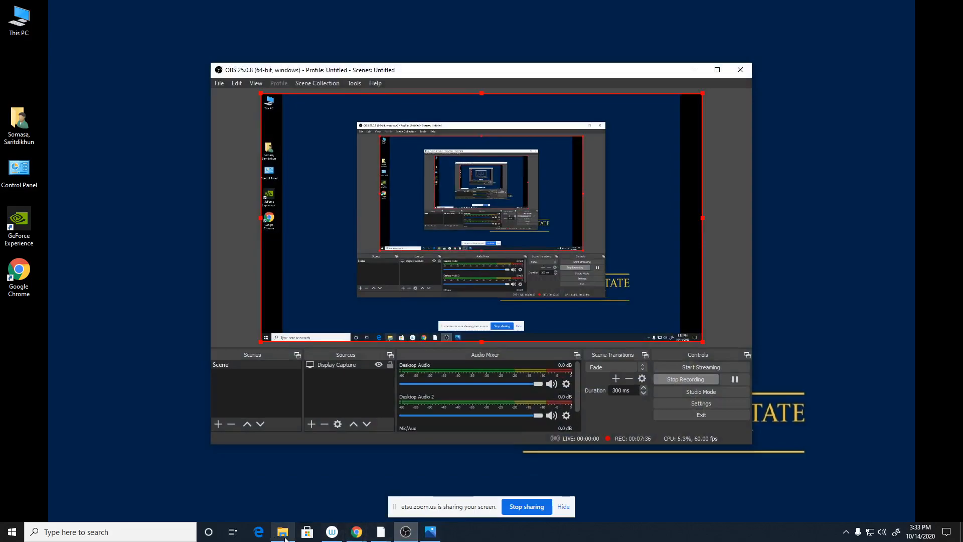
left_click(431, 478)
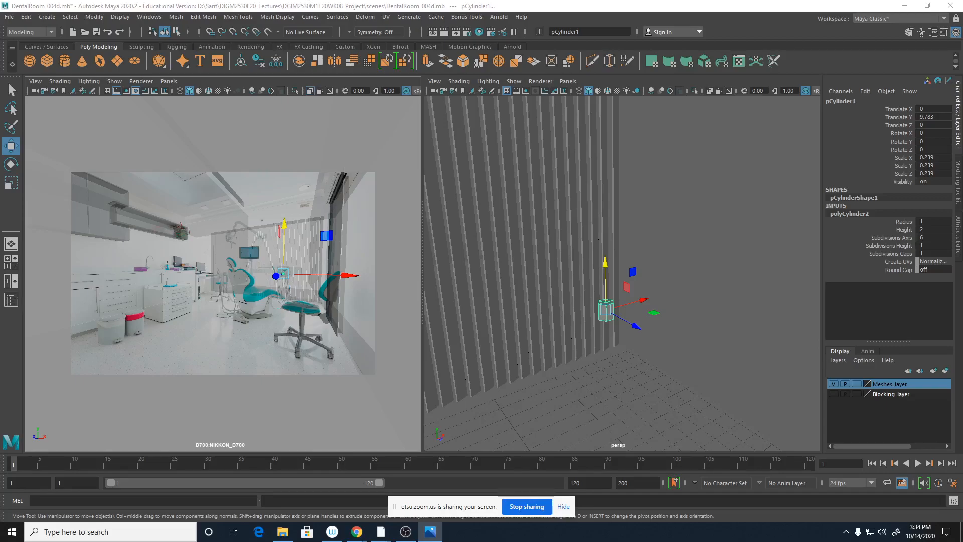
left_click_drag(962, 67, 789, 80)
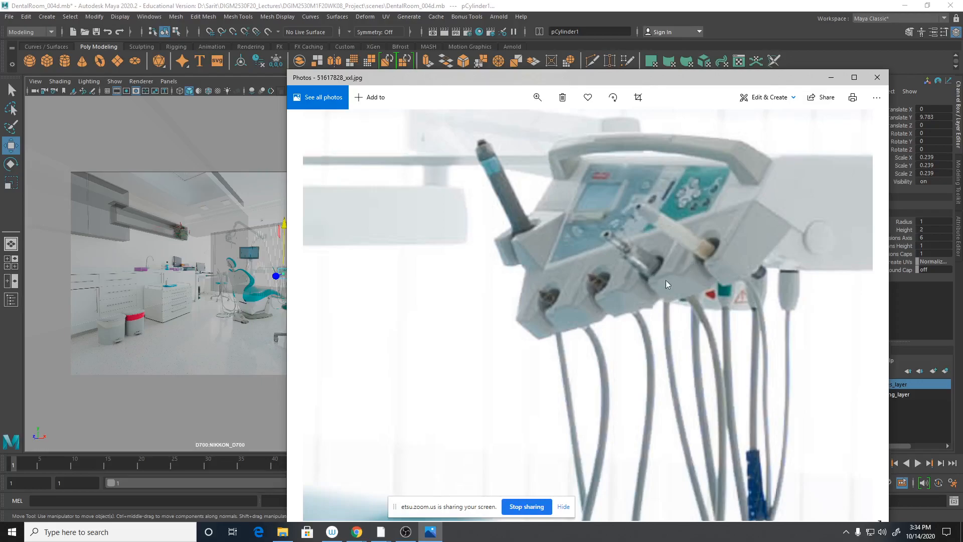
left_click_drag(756, 78, 962, 70)
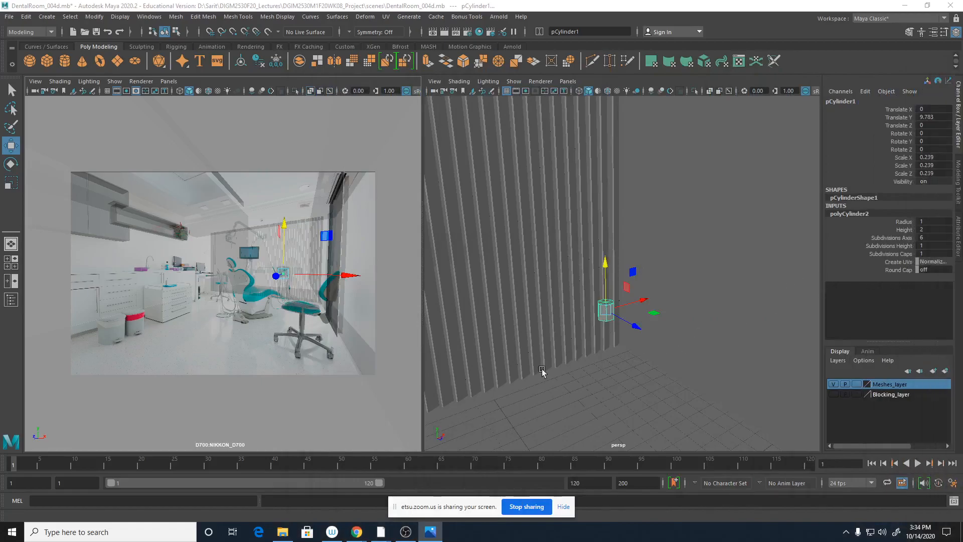
left_click_drag(962, 62, 624, 44)
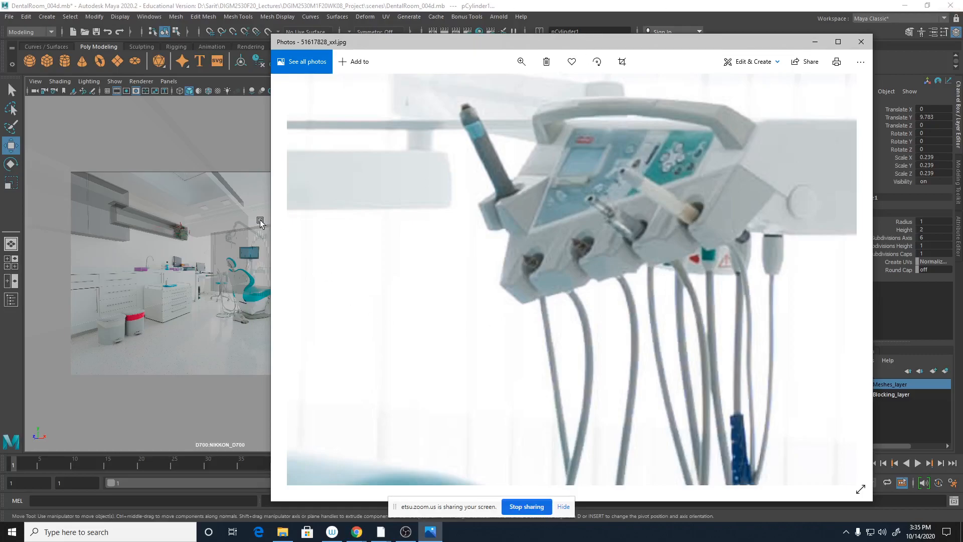
Select the D700:NIKKON_D700 camera and show the attributes of its image plane shape D700:imagePlaneShape1.
left_click(9, 16)
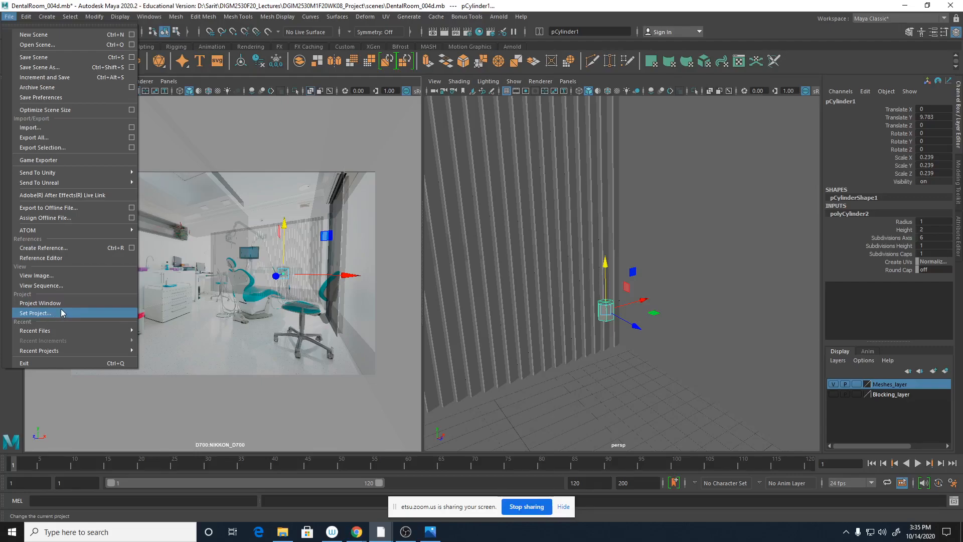
left_click(149, 119)
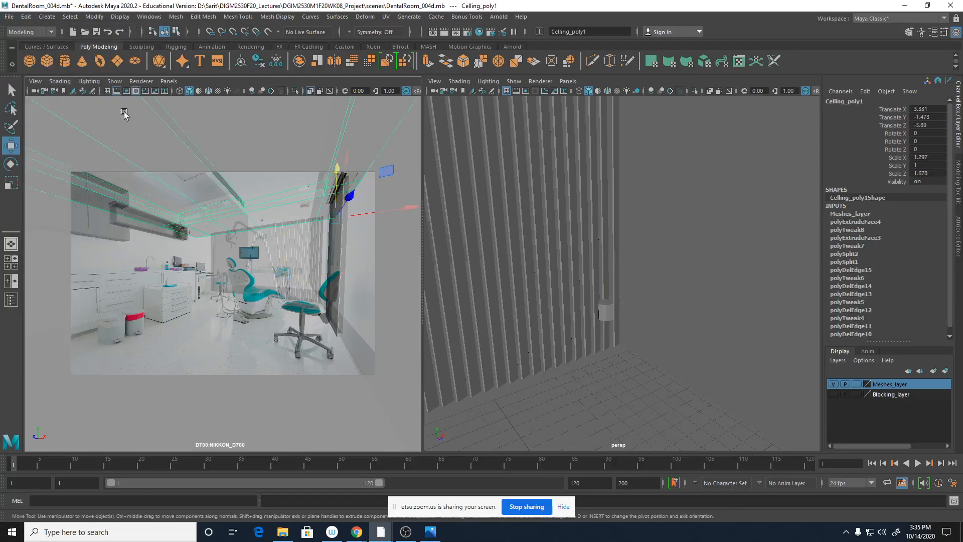
left_click(35, 91)
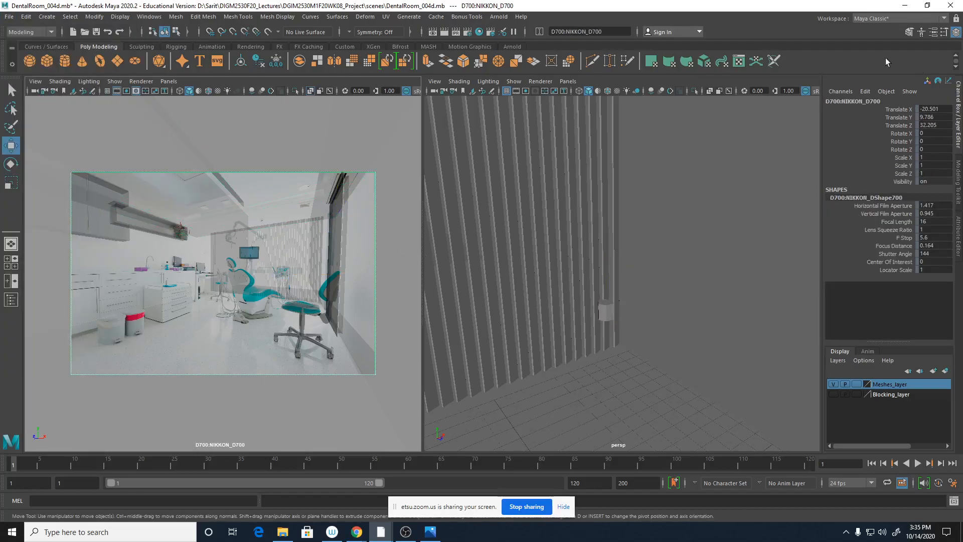
left_click(932, 31)
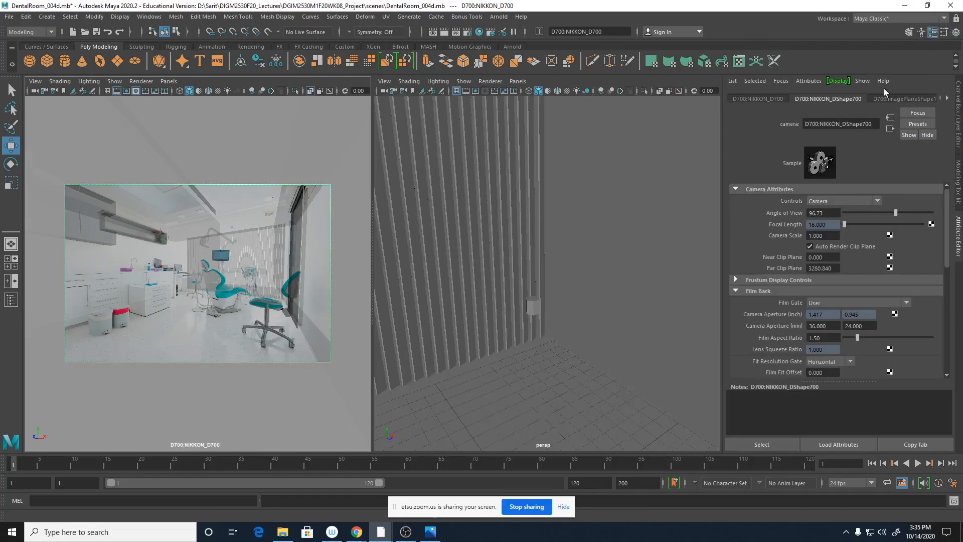
left_click(947, 99)
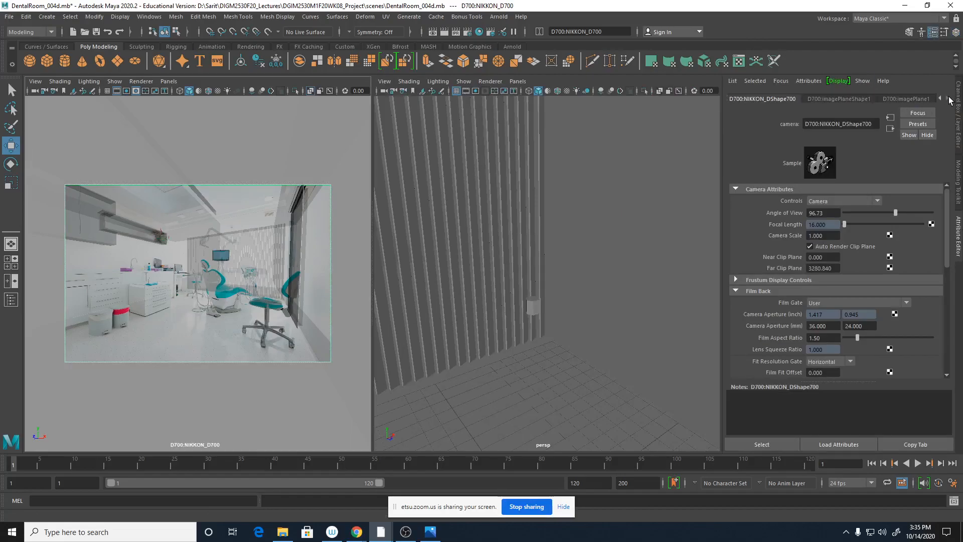
left_click(908, 99)
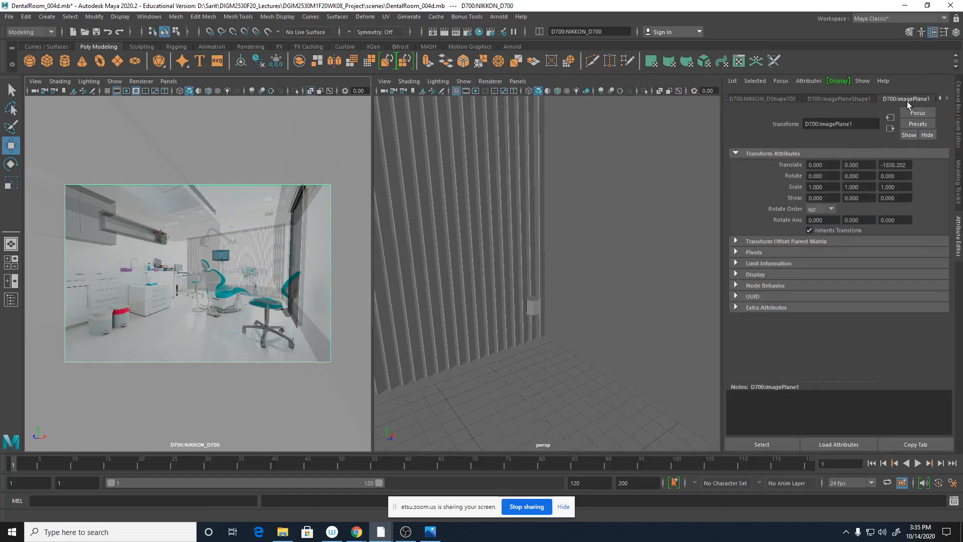
left_click(832, 99)
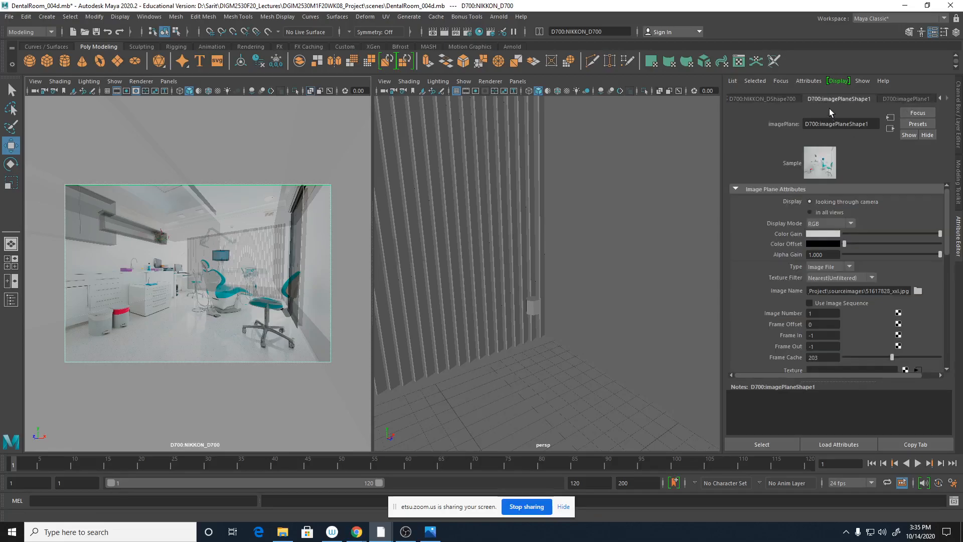
Shorten the image plane's Image Name to the project-relative path sourceimages\51617828_xxl.jpg.
left_click_drag(812, 292, 941, 296)
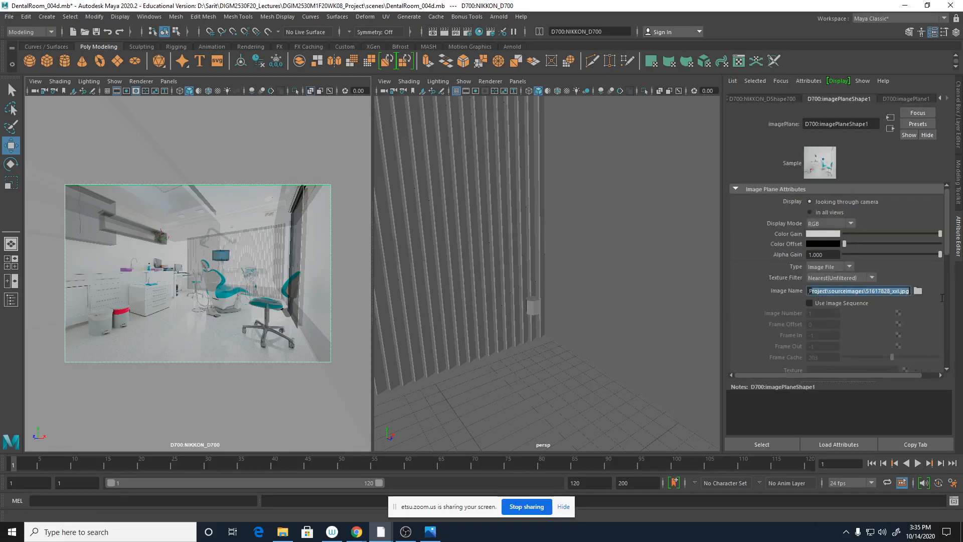
left_click_drag(828, 293, 911, 294)
left_click_drag(829, 292, 783, 289)
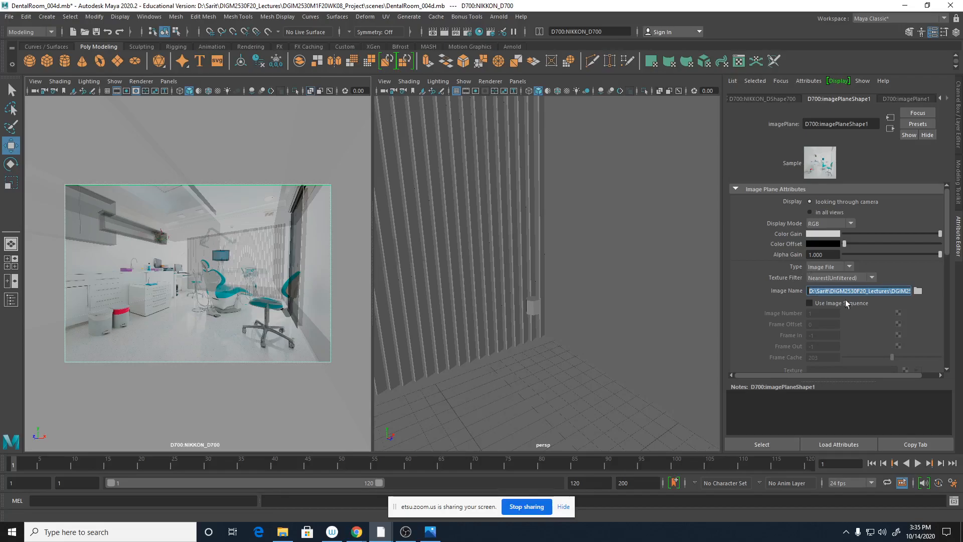
left_click_drag(875, 294, 709, 282)
key("BackSpace")
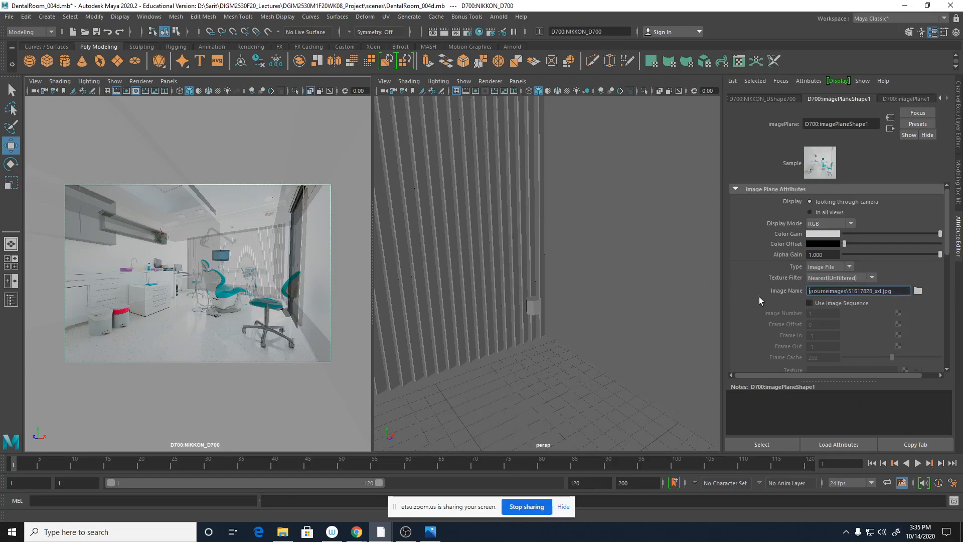
key("Delete")
key("Return")
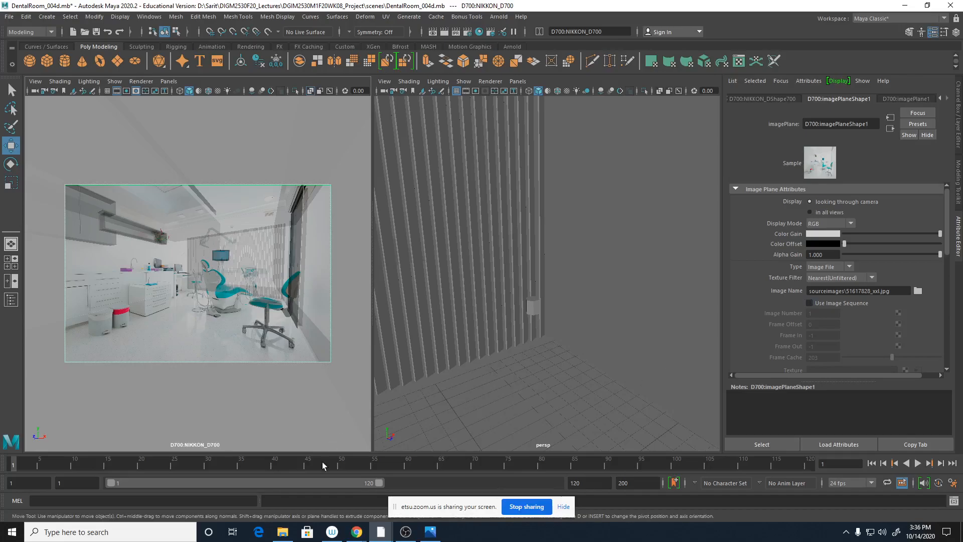
Switch to File Explorer and browse from the Data (D:) drive to the project folders in DIGM2530F20_Lectures.
left_click(283, 532)
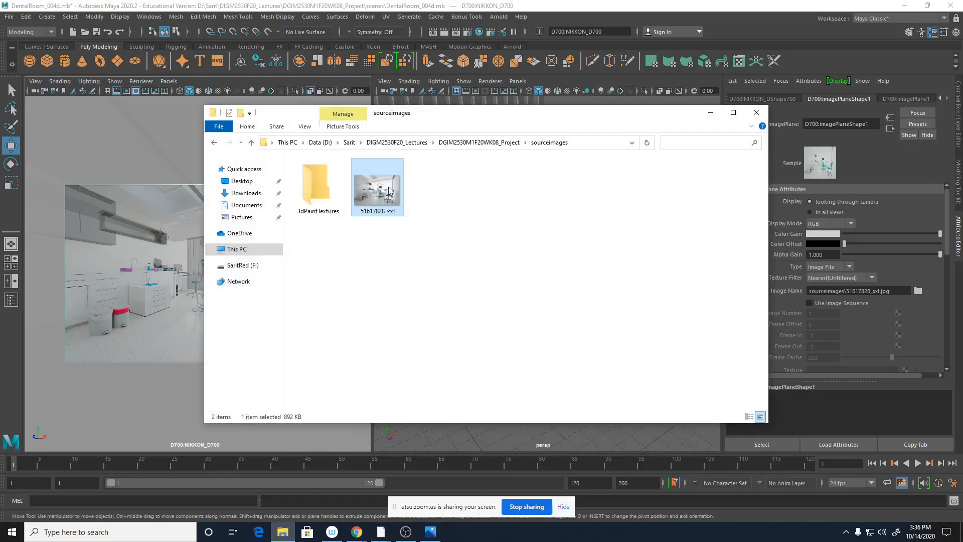
left_click(375, 145)
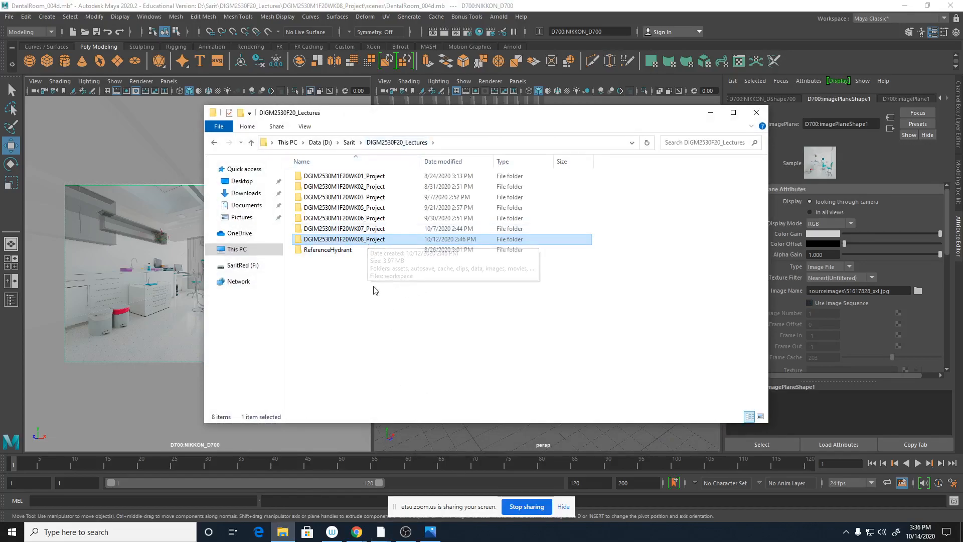
left_click(261, 251)
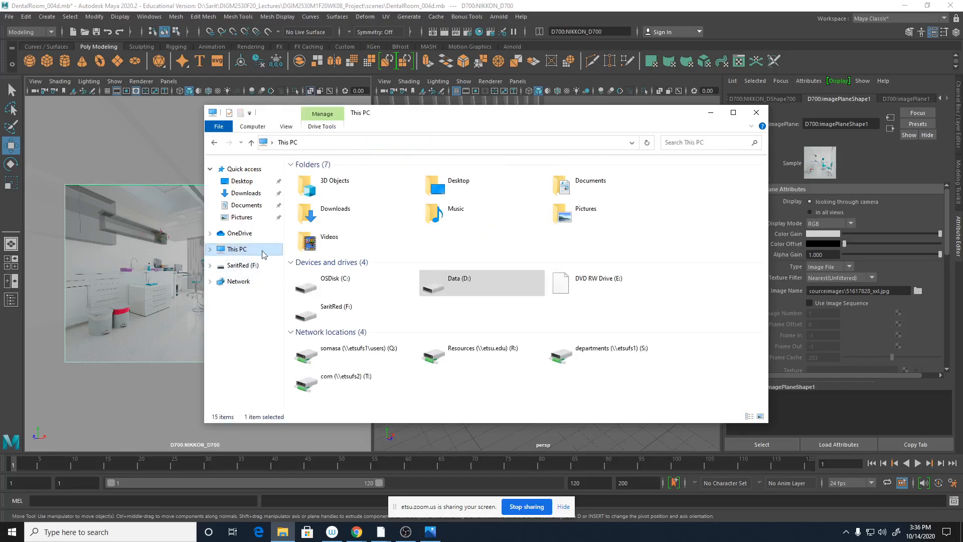
double_click(496, 288)
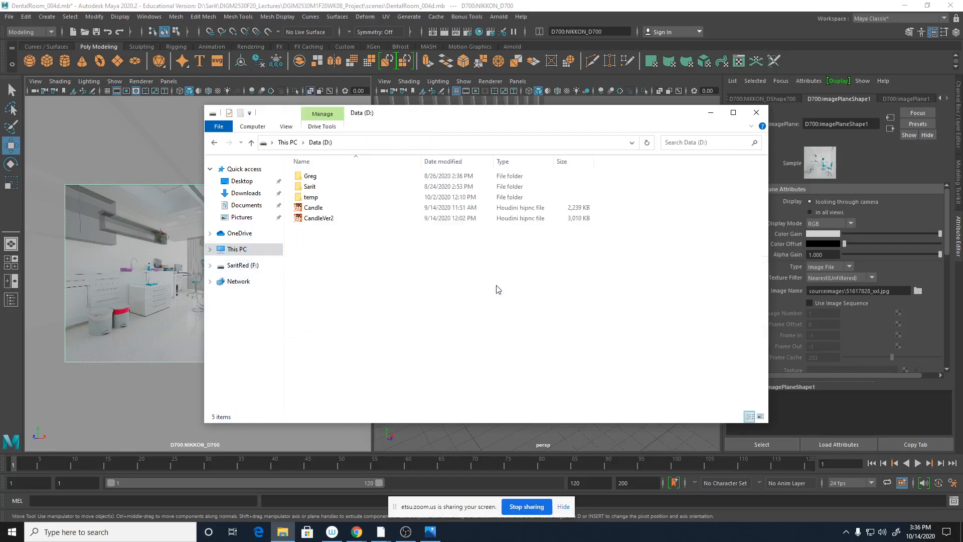
double_click(320, 186)
double_click(365, 176)
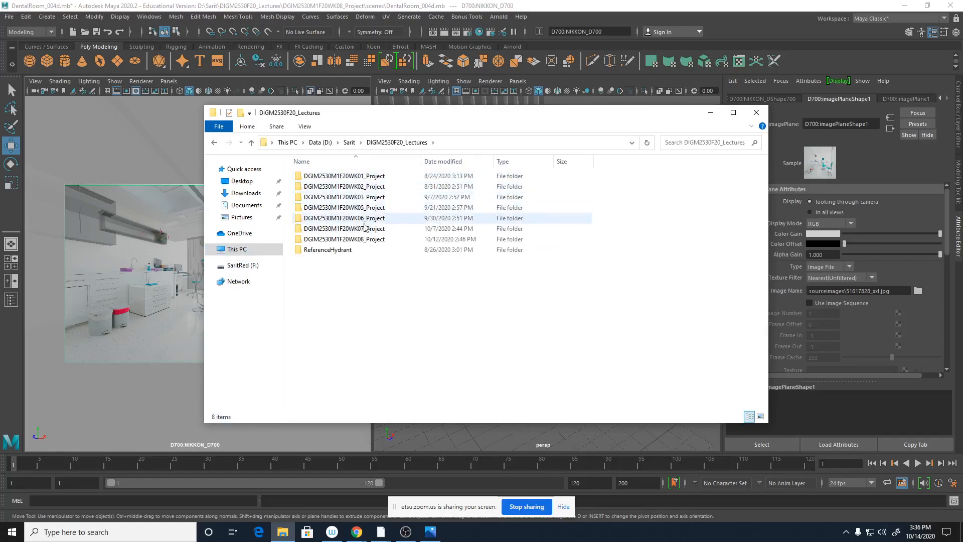
left_click(376, 239)
right_click(376, 240)
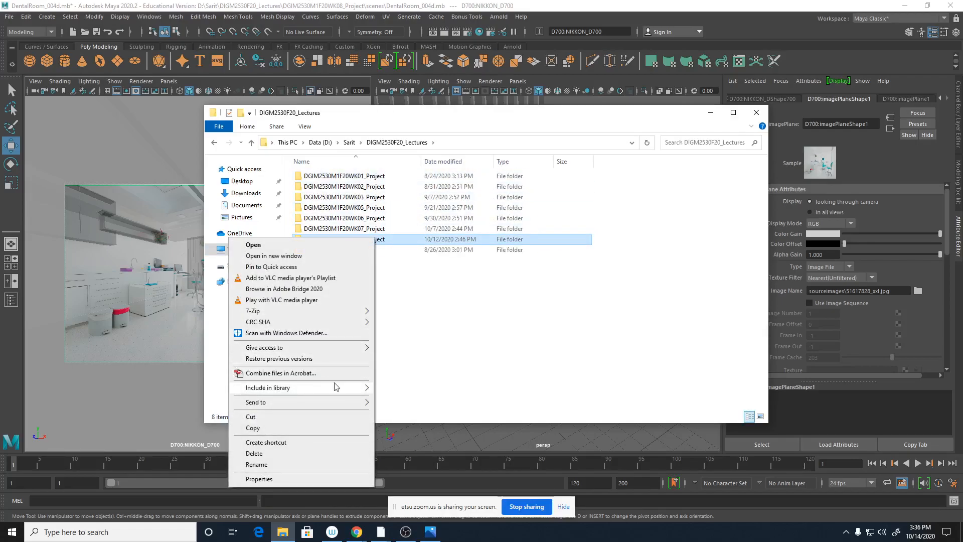
left_click(452, 377)
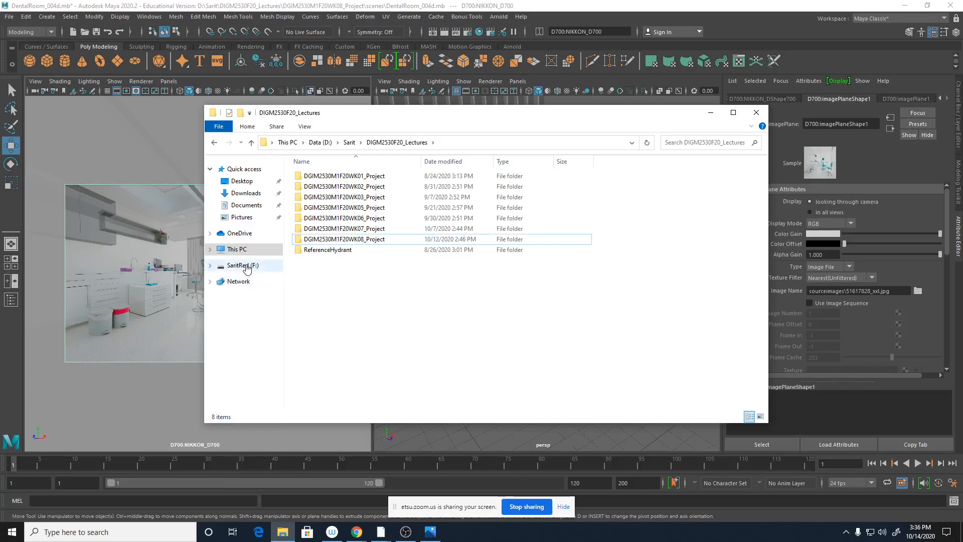
Return to Maya and set the current project to the DGIM2530M1F20WK08_Project folder.
left_click(483, 44)
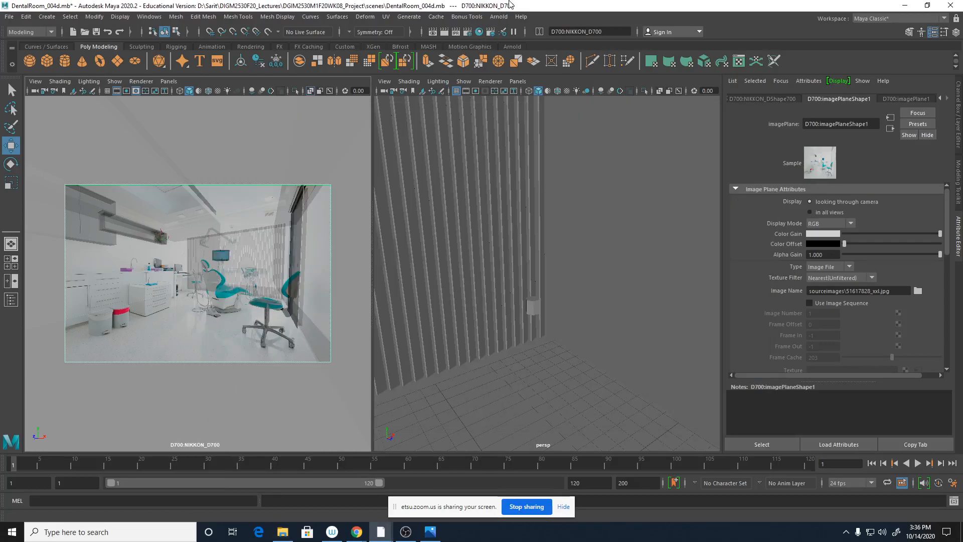
left_click(10, 17)
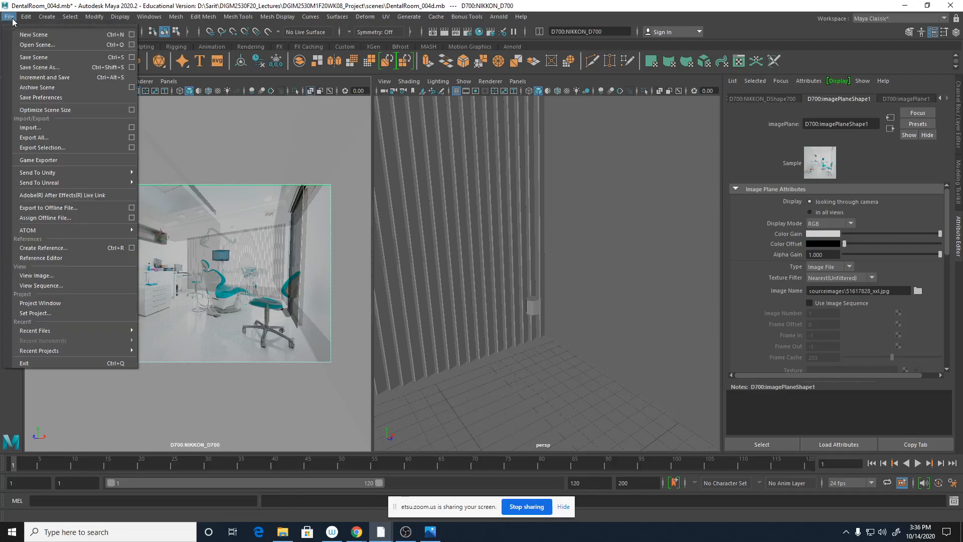
left_click(35, 313)
left_click(236, 208)
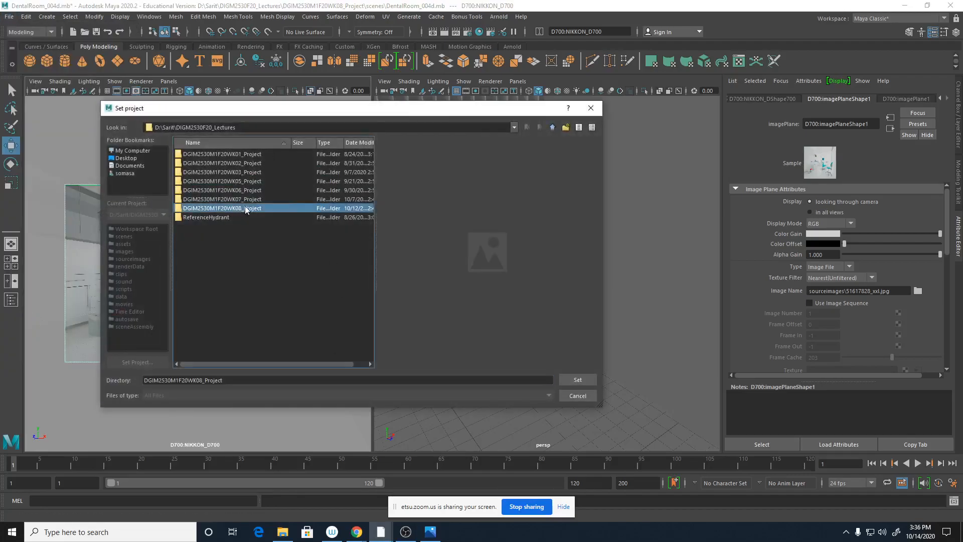
left_click(570, 381)
Check which project folder the Open Scene dialog points to, and close it without opening a scene.
left_click(8, 18)
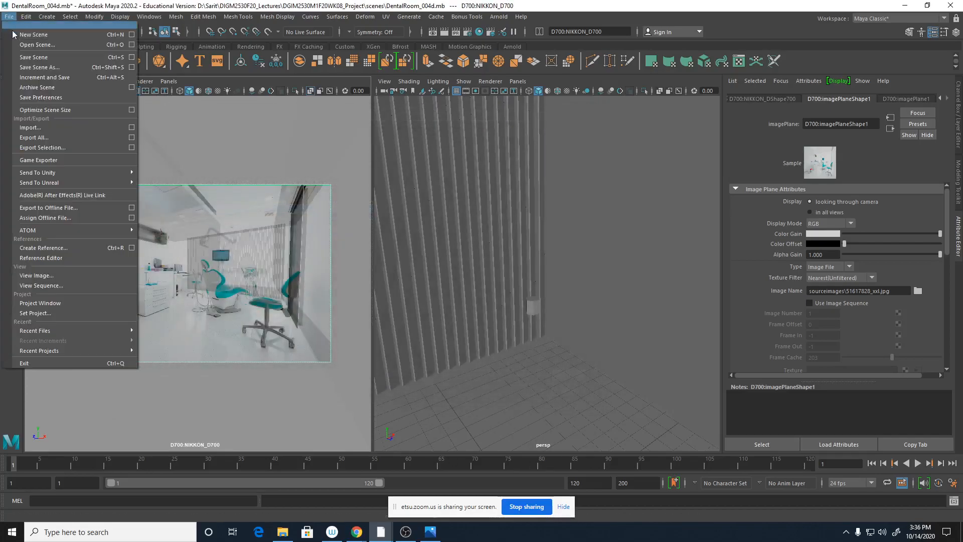
left_click(23, 34)
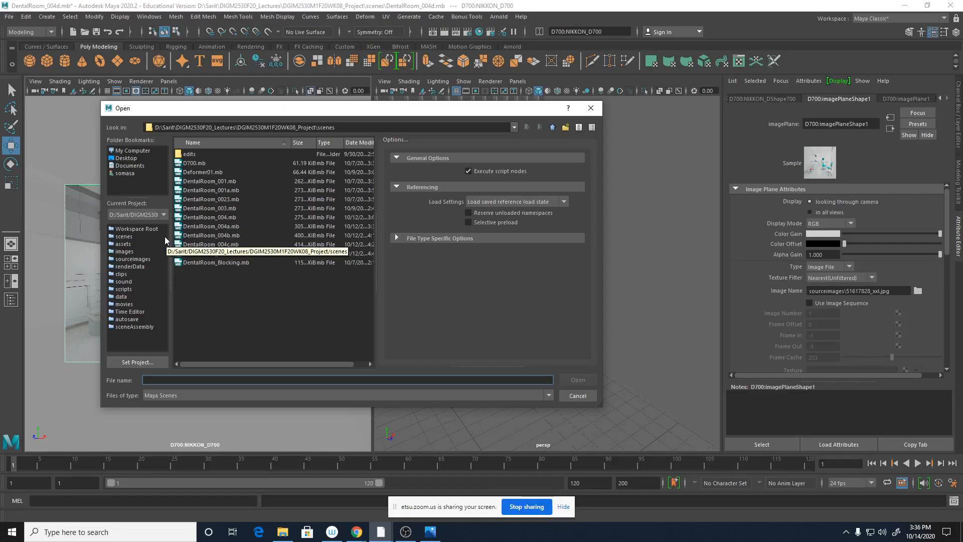
left_click(576, 396)
Switch to File Explorer and inspect the sourceimages folder inside DGIM2530M1F20WK08_Project.
left_click(282, 531)
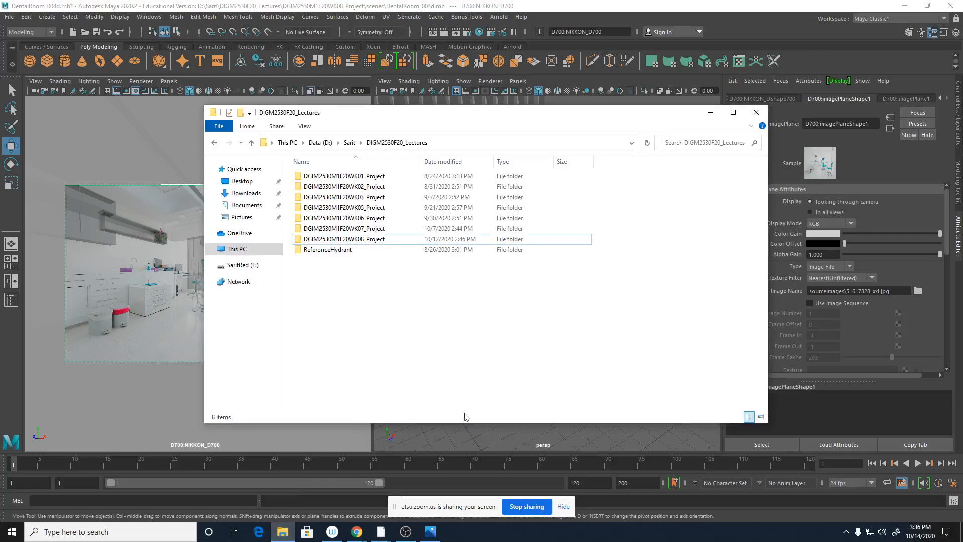
double_click(373, 239)
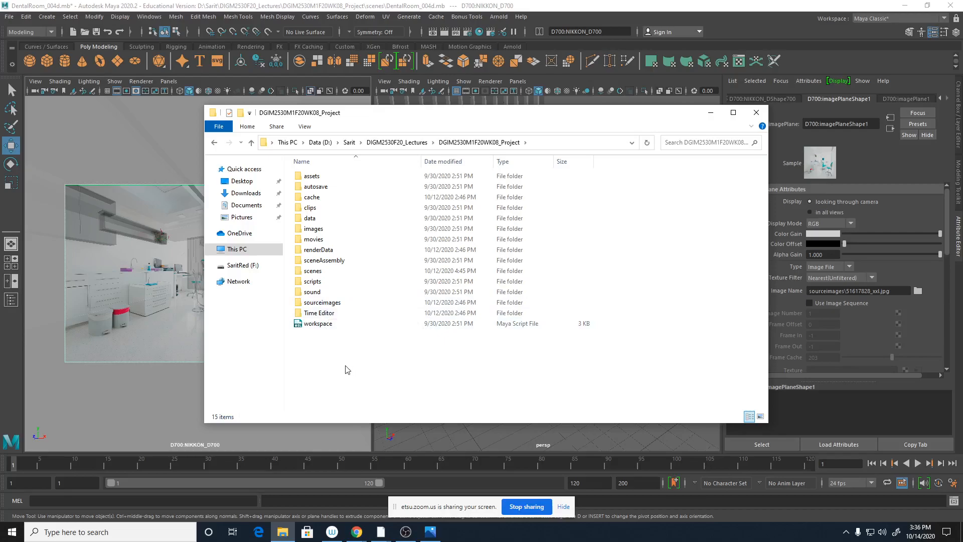
double_click(314, 303)
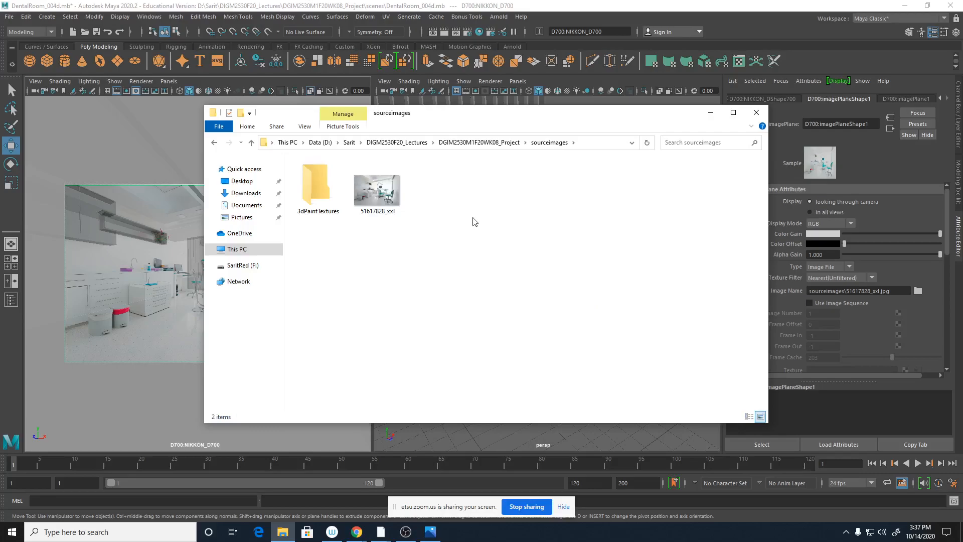
left_click(479, 142)
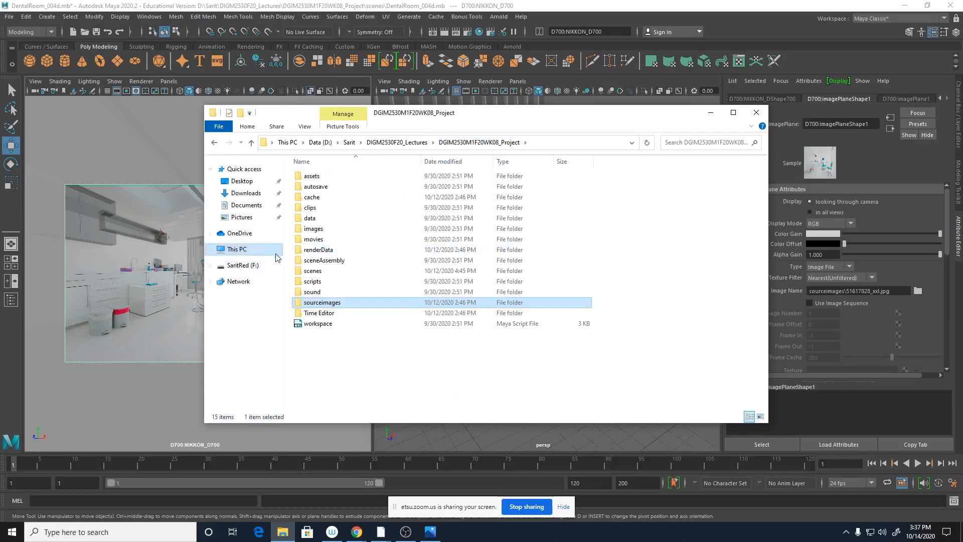
Look inside the project's images and autosave folders, and minimize File Explorer to return to Maya.
left_click(315, 231)
double_click(315, 229)
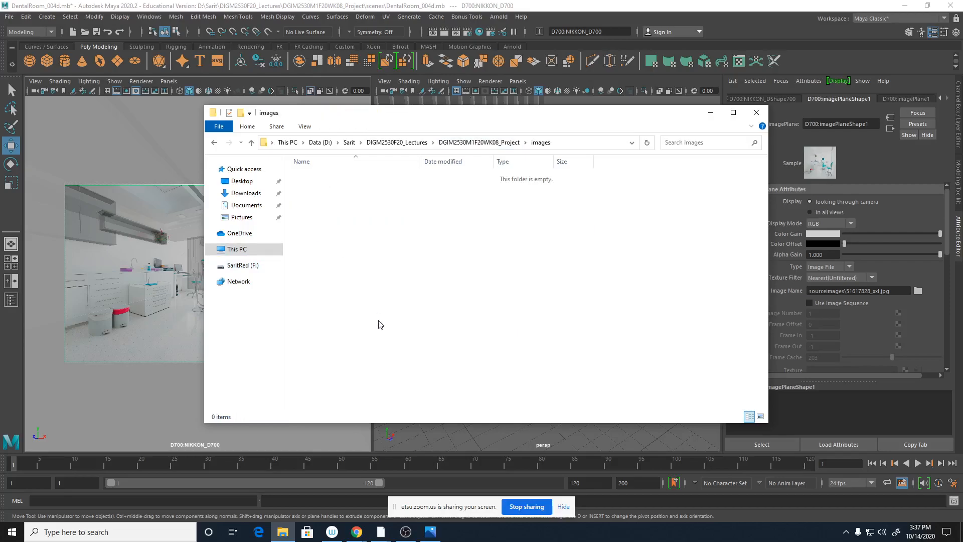
left_click(485, 144)
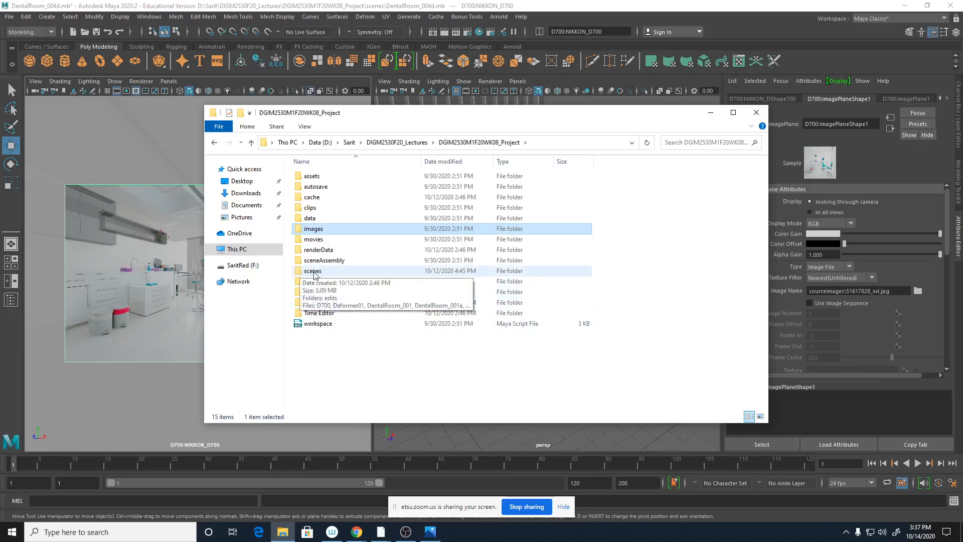
left_click(325, 187)
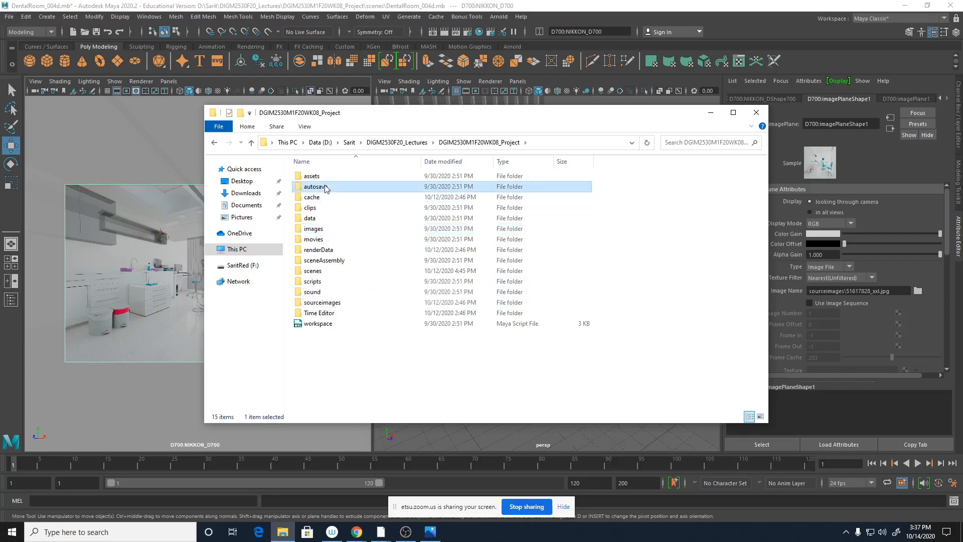
double_click(325, 187)
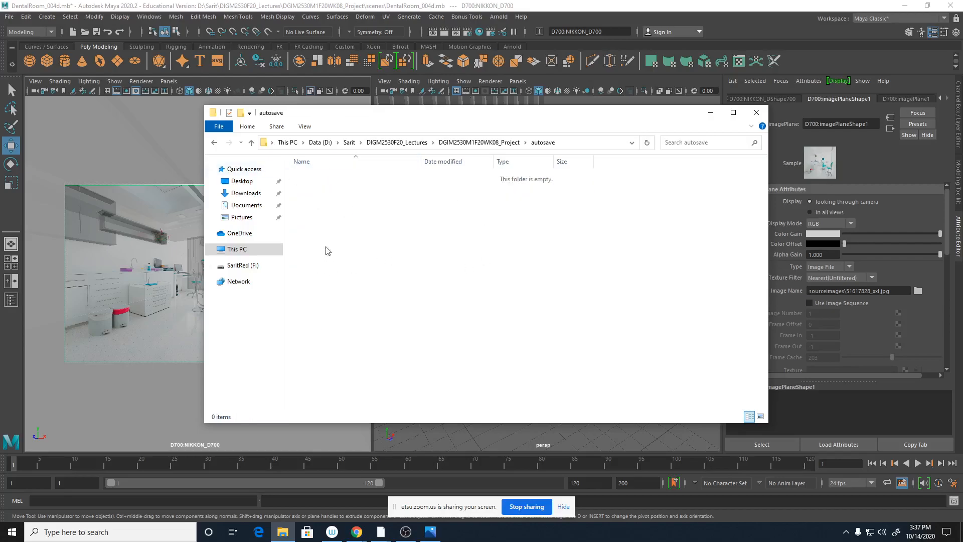
left_click(219, 142)
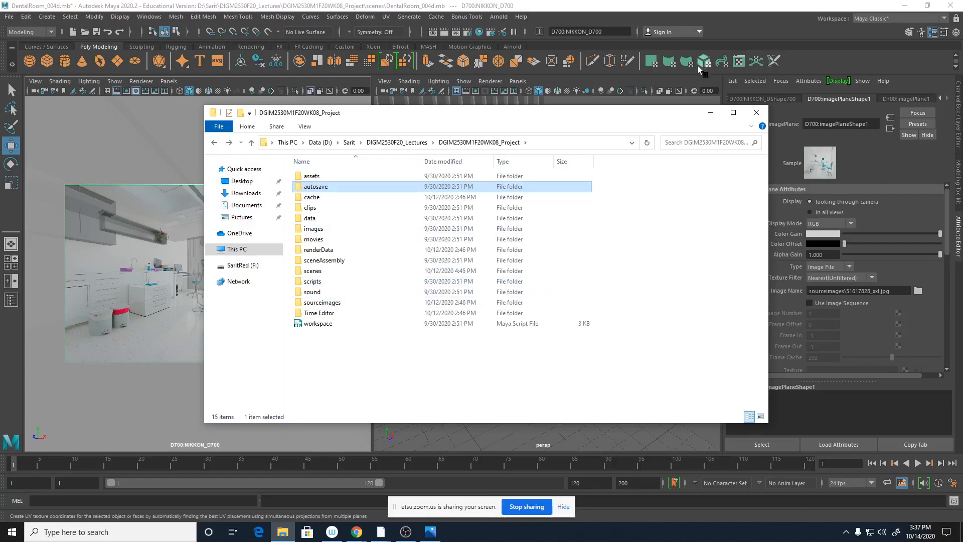
left_click(710, 112)
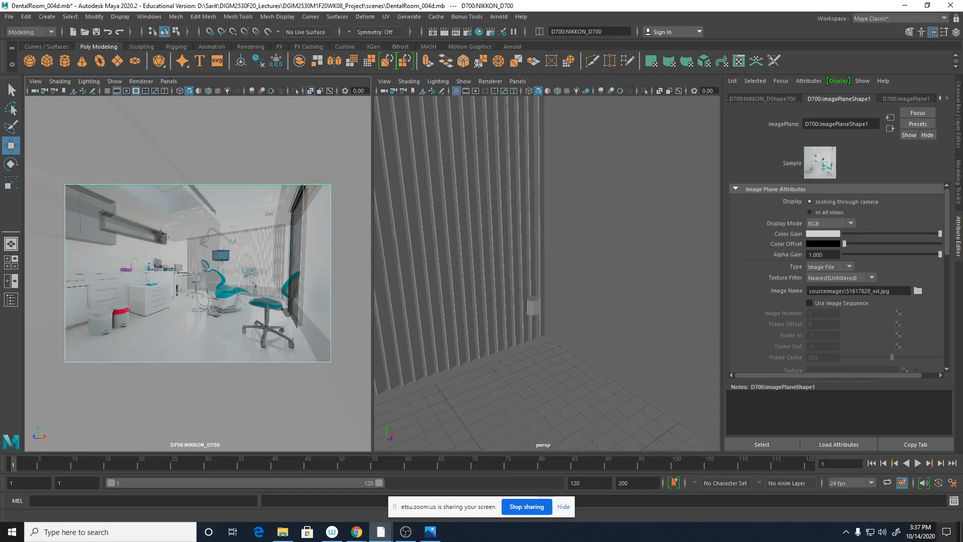
Show the display layers and add the selected D700:NIKKON_D700 camera to Meshes_layer.
left_click(35, 81)
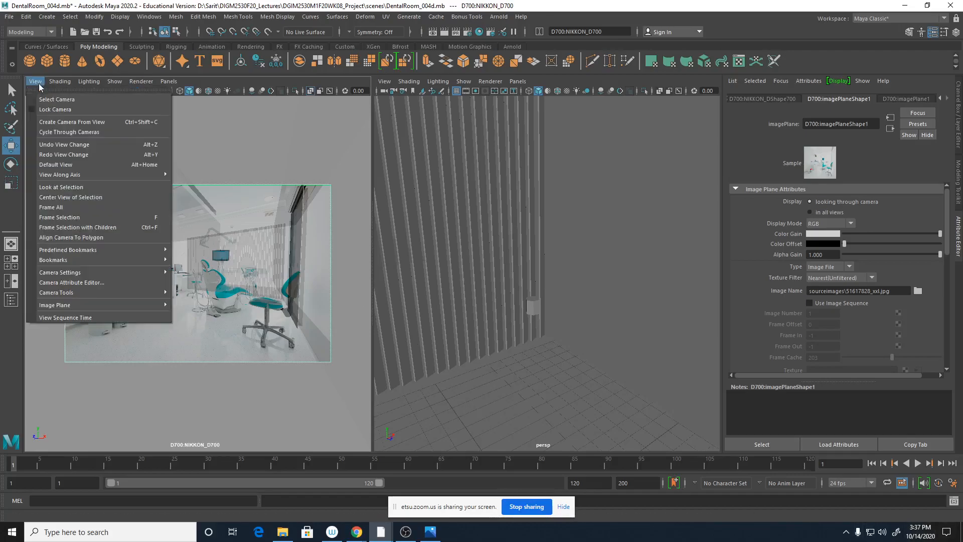
left_click(959, 144)
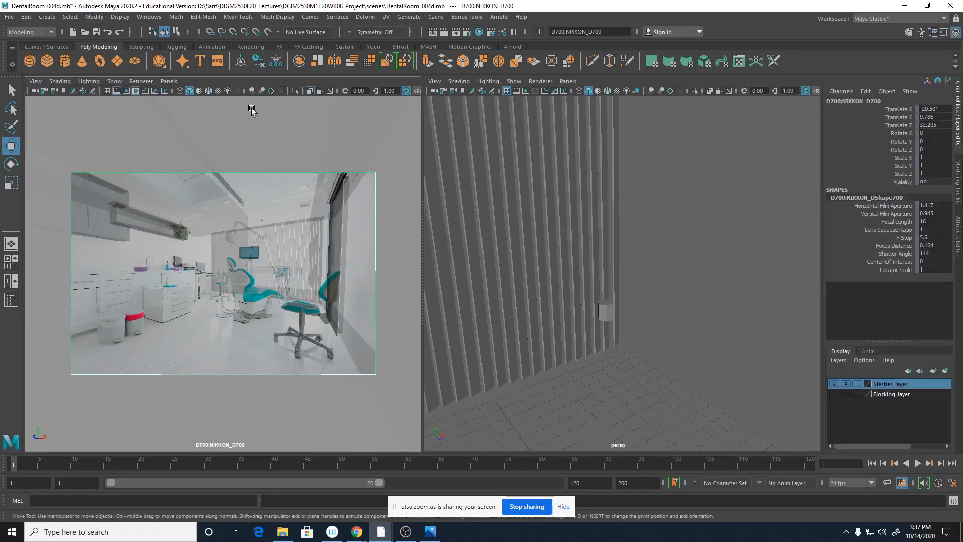
right_click(893, 395)
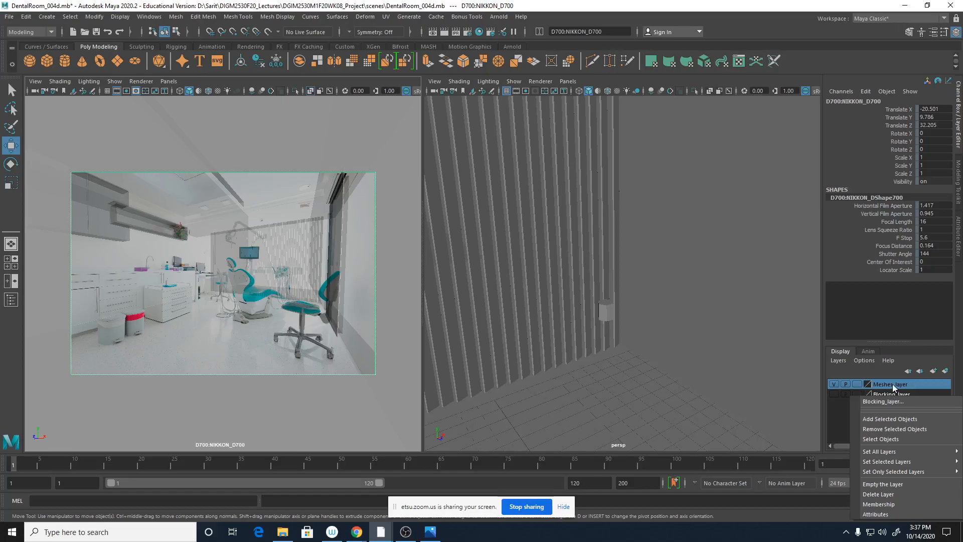
right_click(891, 385)
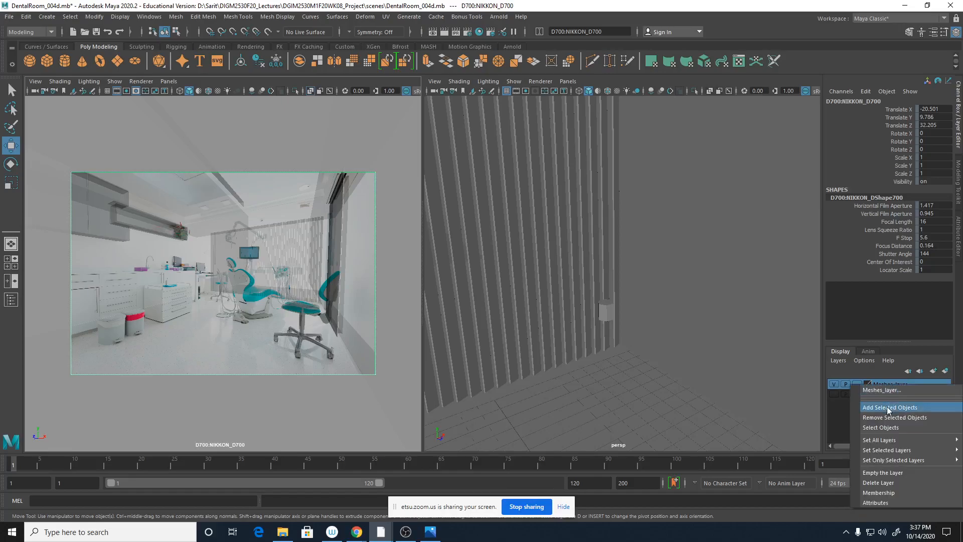
left_click(886, 407)
Hide Meshes_layer and show it again to test its effect on the camera image, and undo the last visibility change.
left_click(833, 384)
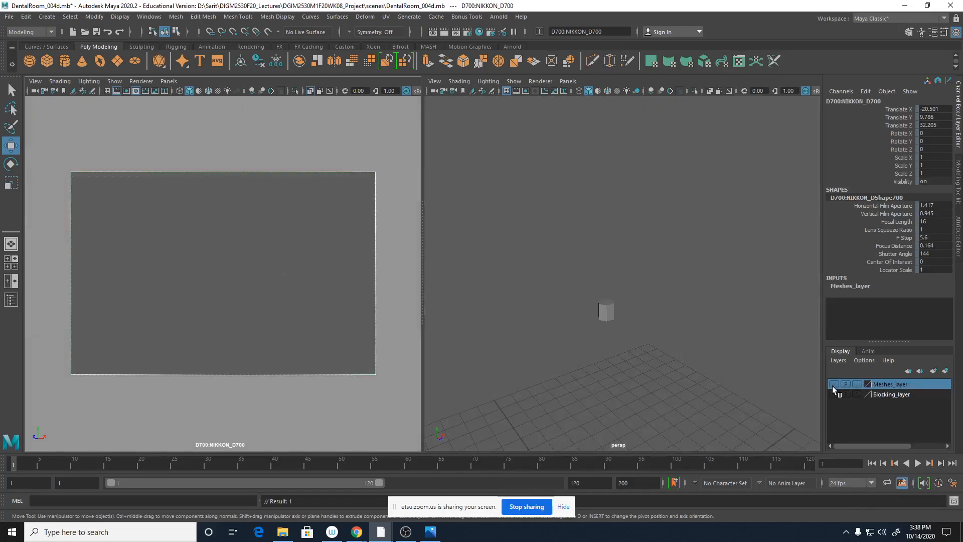
left_click(833, 384)
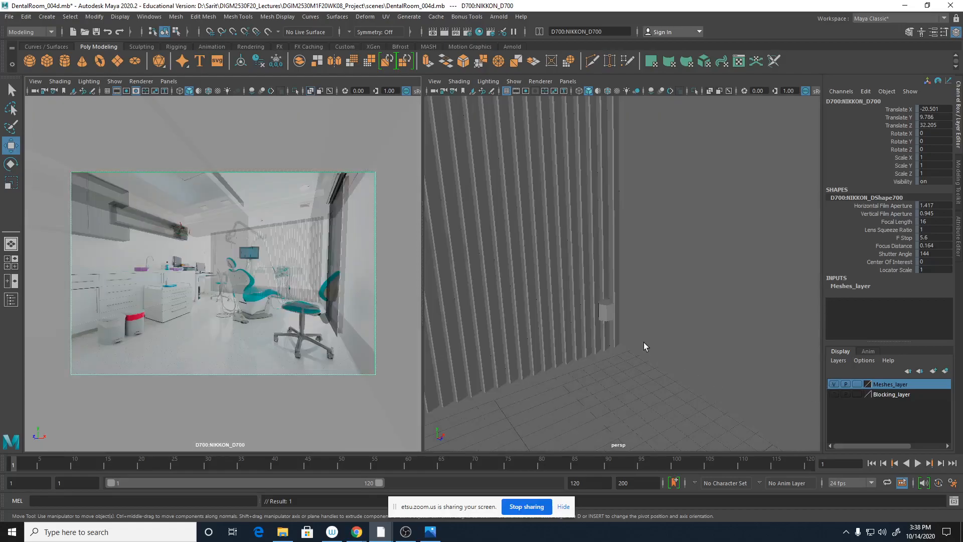
key("ctrl+z")
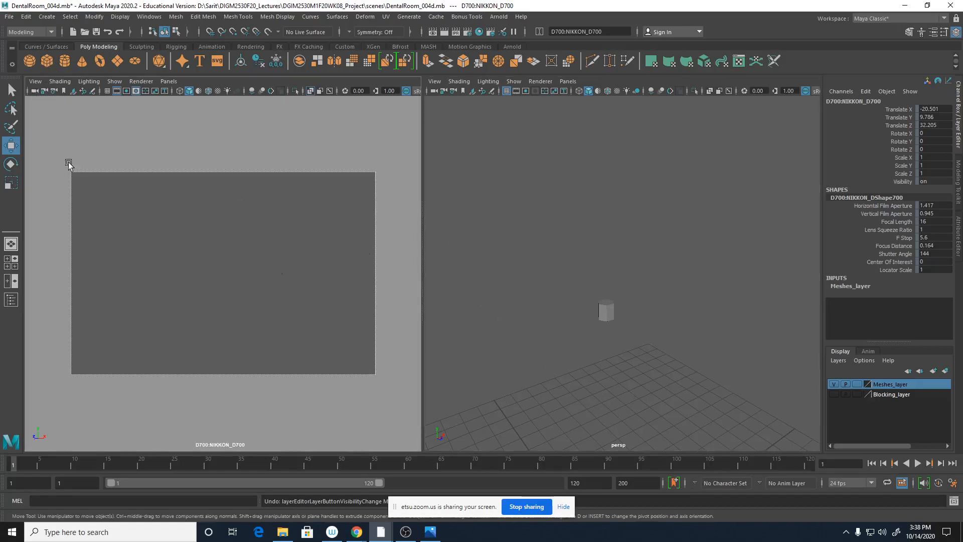
Remove the selected D700:NIKKON_D700 camera from Meshes_layer.
right_click(909, 385)
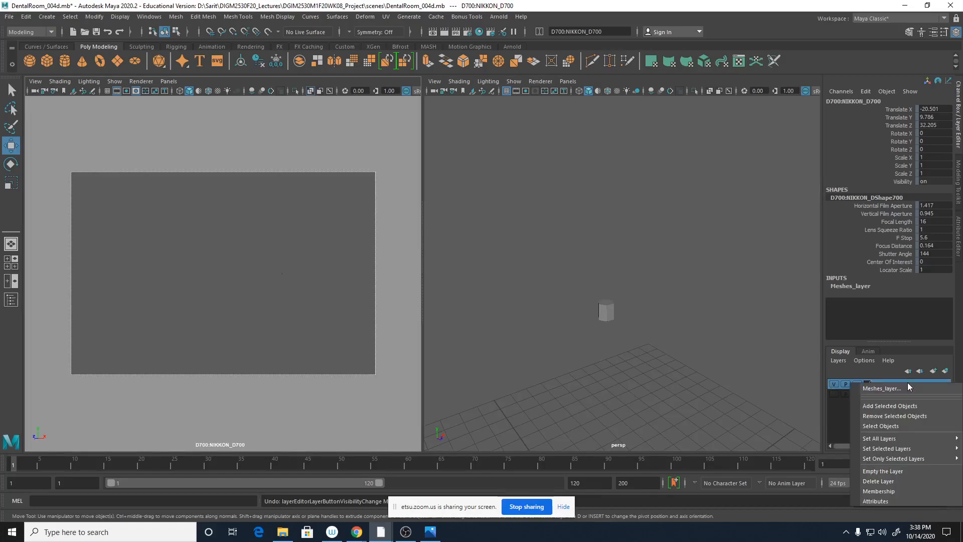
left_click(895, 416)
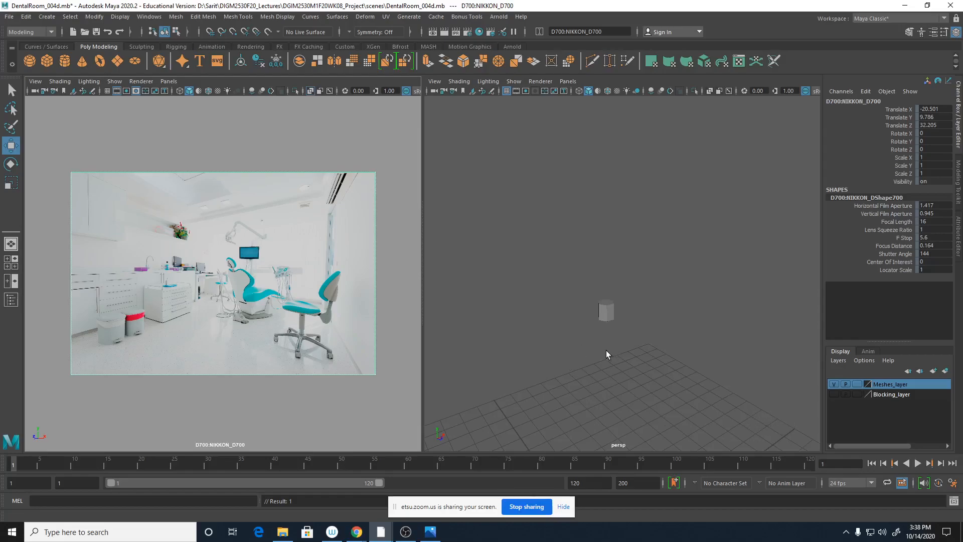
left_click(29, 91)
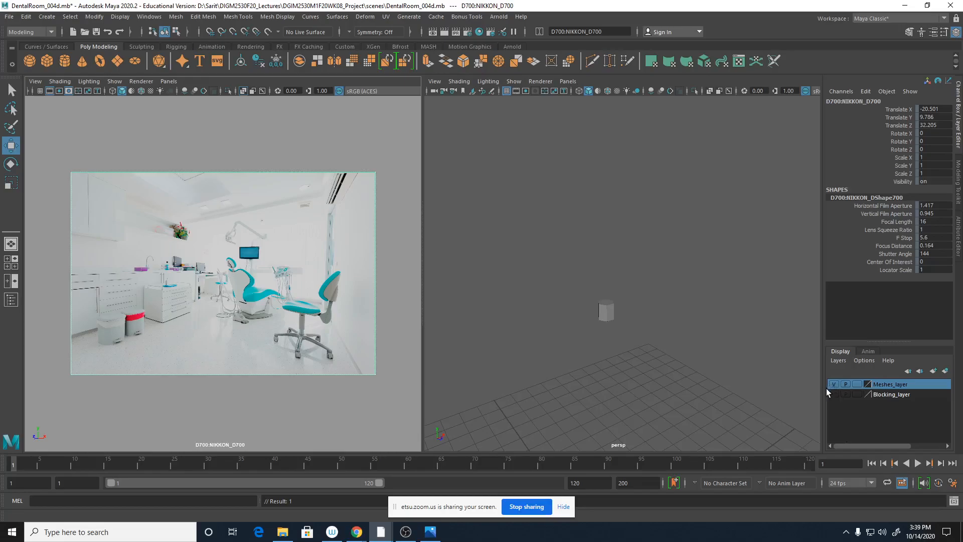
Select the small hexagonal cylinder, bring up the reference photo 51617828_xxl.jpg and move its window clear of the Maya workspace.
left_click(600, 317)
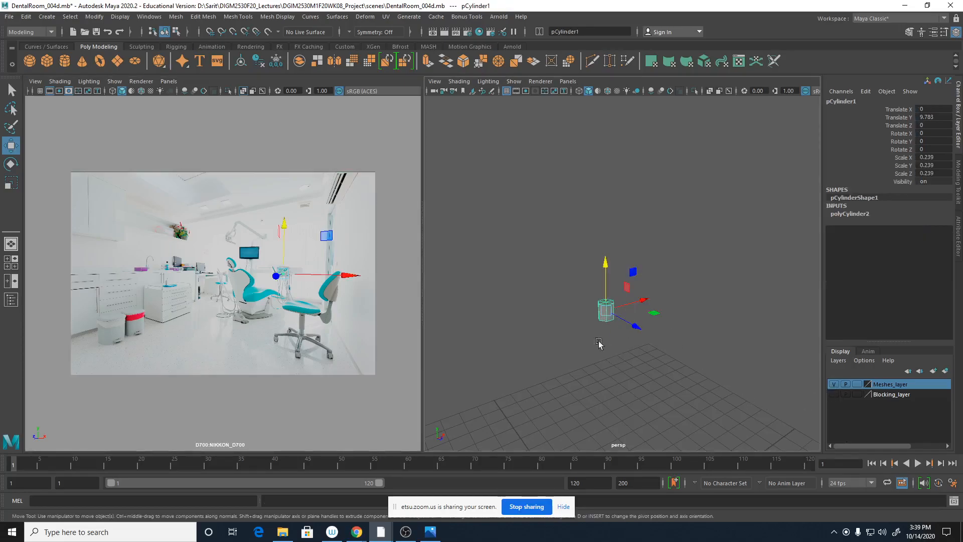
left_click_drag(581, 361, 603, 353, "alt")
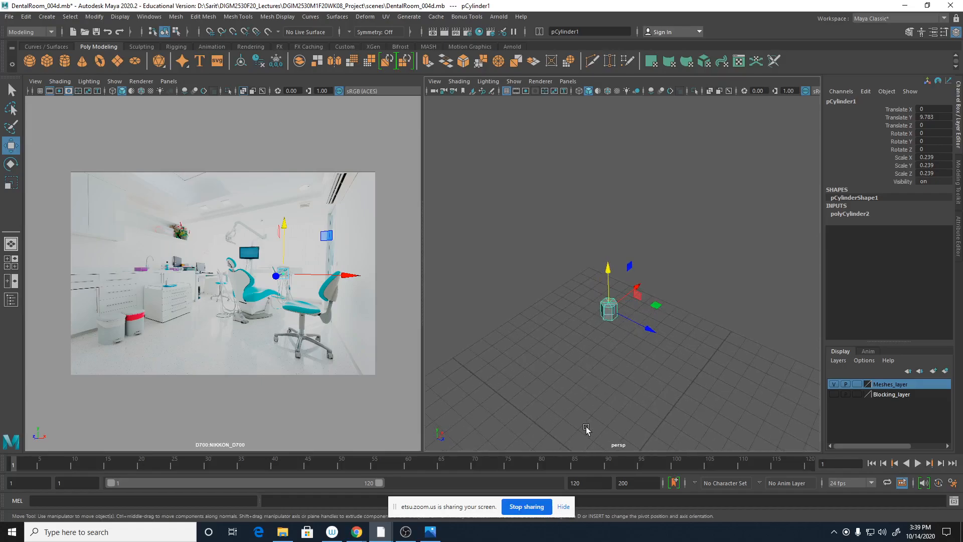
left_click(436, 532)
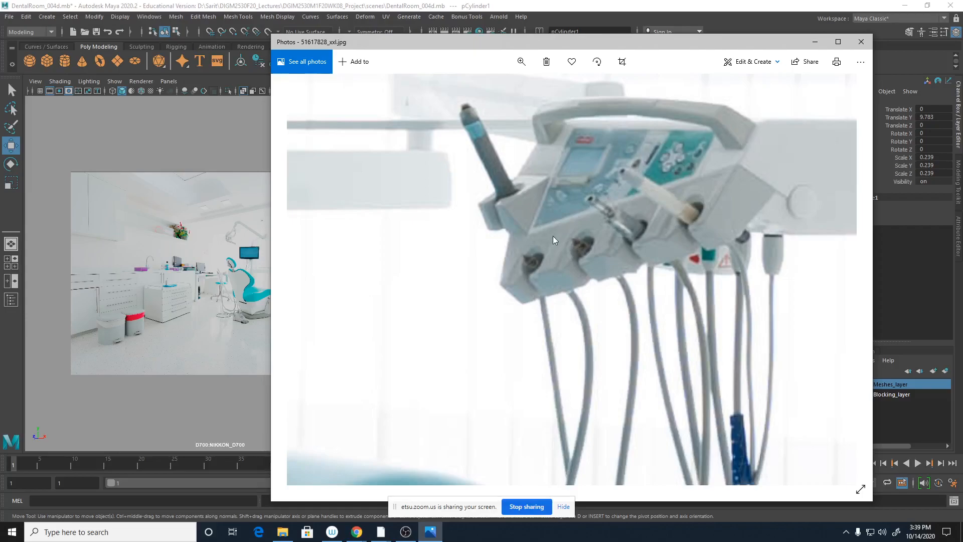
left_click_drag(714, 50, 962, 111)
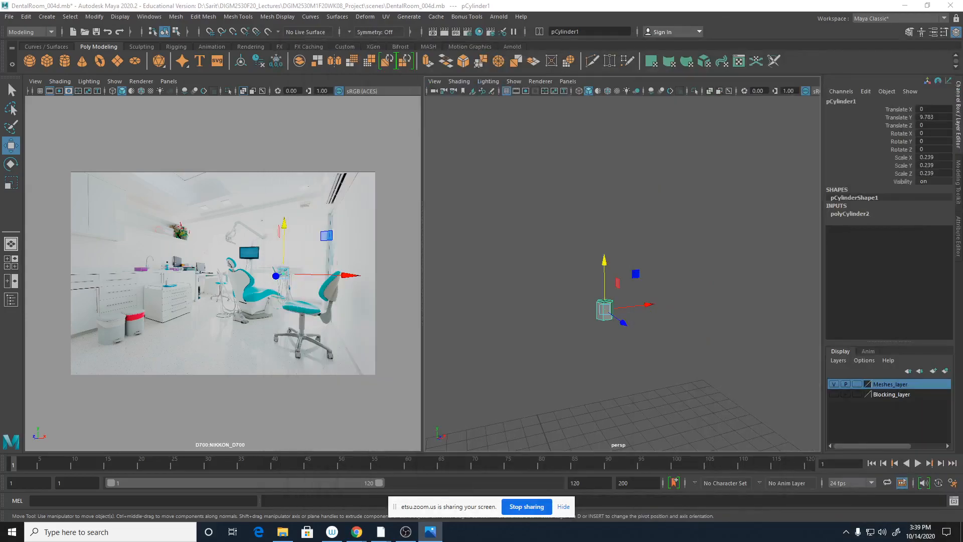
Create a polygon cube, raise it to about 10.575 in Y, and scale it to about 5.003 in X and 2.79 in Z.
left_click(46, 60)
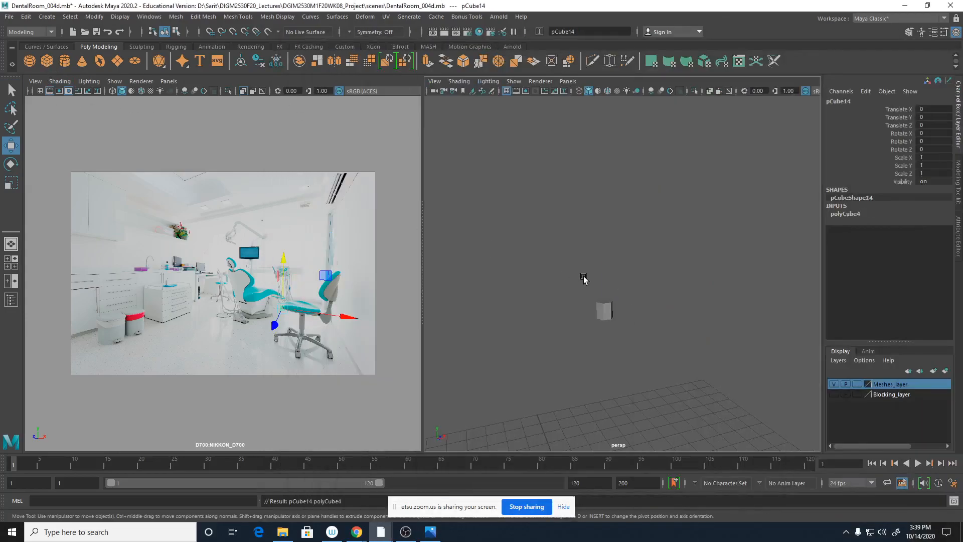
left_click_drag(285, 269, 288, 230)
key("r")
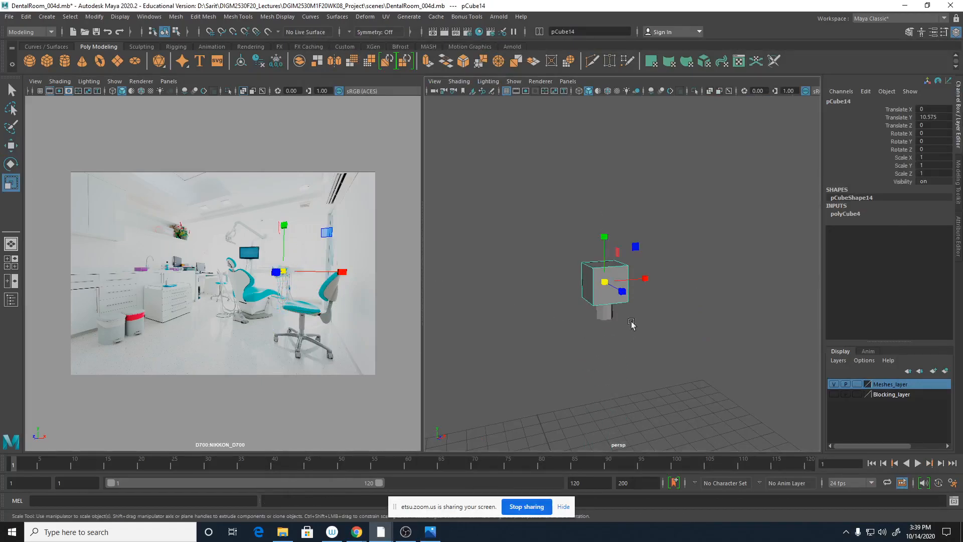
left_click_drag(622, 292, 692, 344)
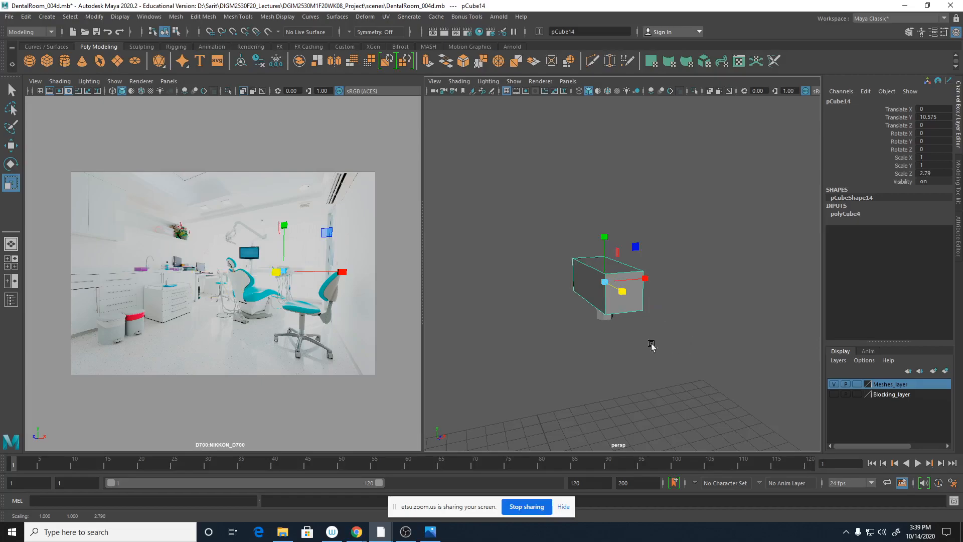
left_click_drag(640, 277, 820, 294)
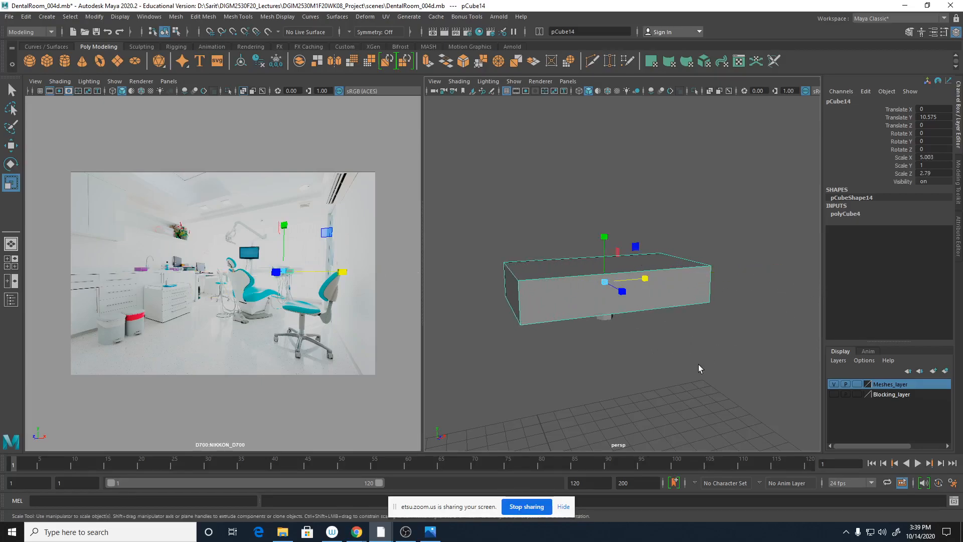
Move the tray cube along X to about 0.985 and leave it selected.
key("w")
left_click_drag(624, 280, 661, 283)
left_click_drag(697, 370, 636, 382, "alt")
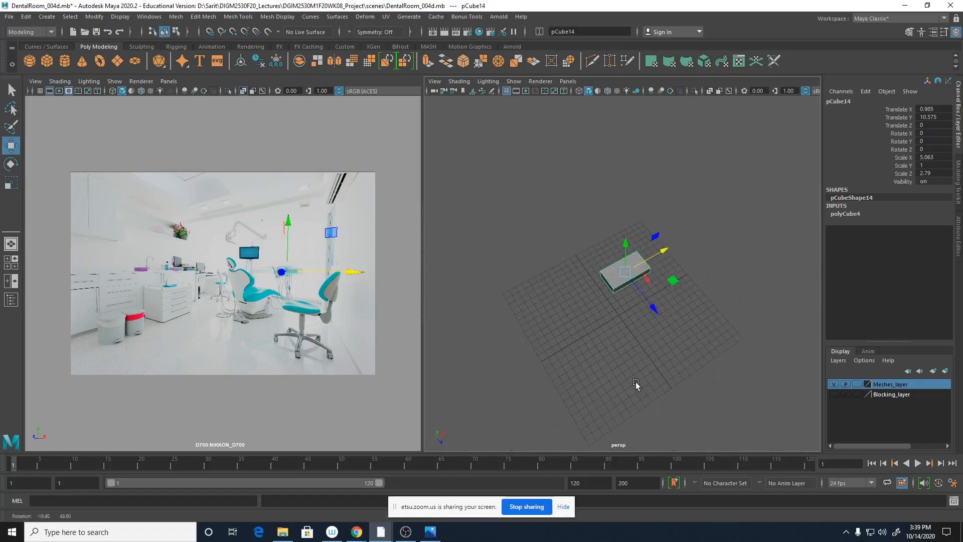
left_click(555, 276)
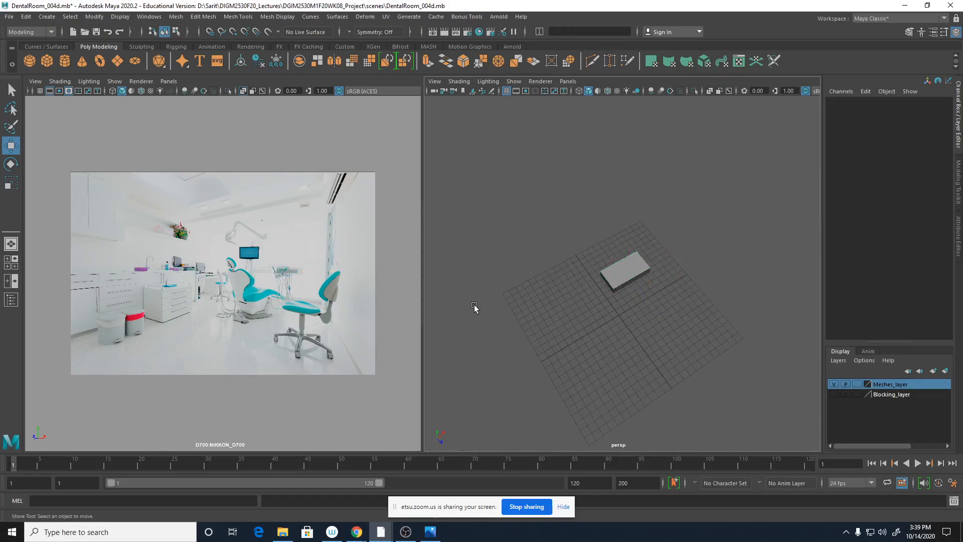
left_click(620, 278)
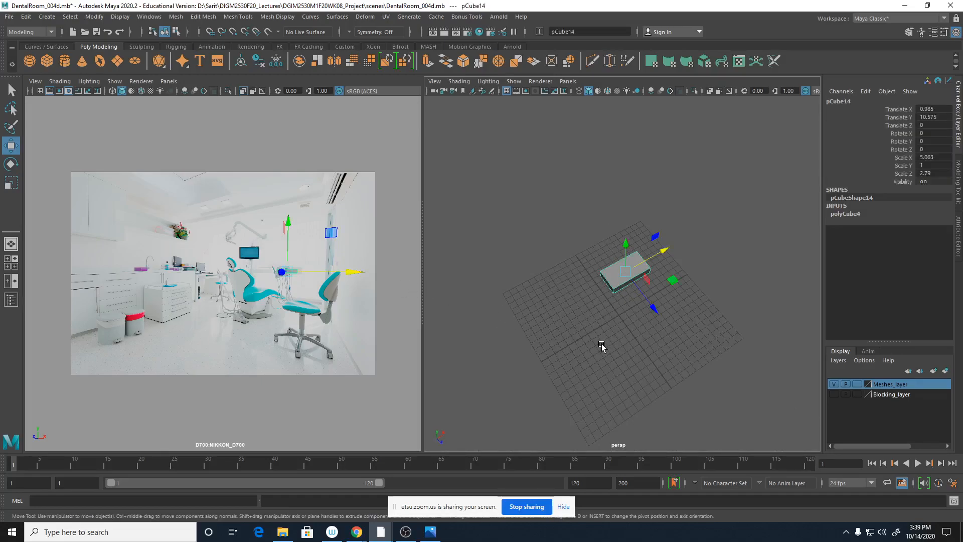
Show Meshes_layer and rotate the tray cube to about -31.823 degrees in Y, comparing the camera view with and without X-Ray.
left_click(834, 384)
left_click_drag(761, 377, 679, 329, "alt")
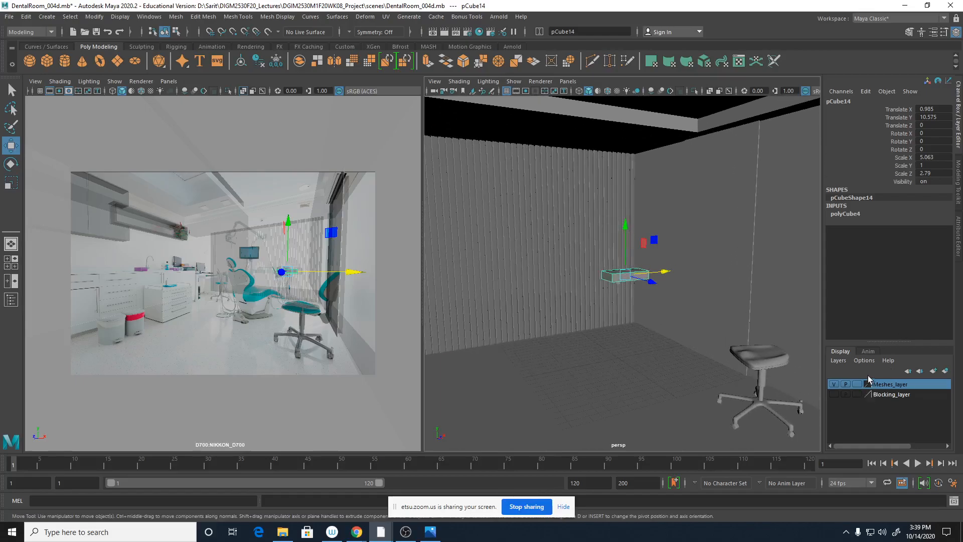
key("e")
left_click_drag(634, 281, 606, 284)
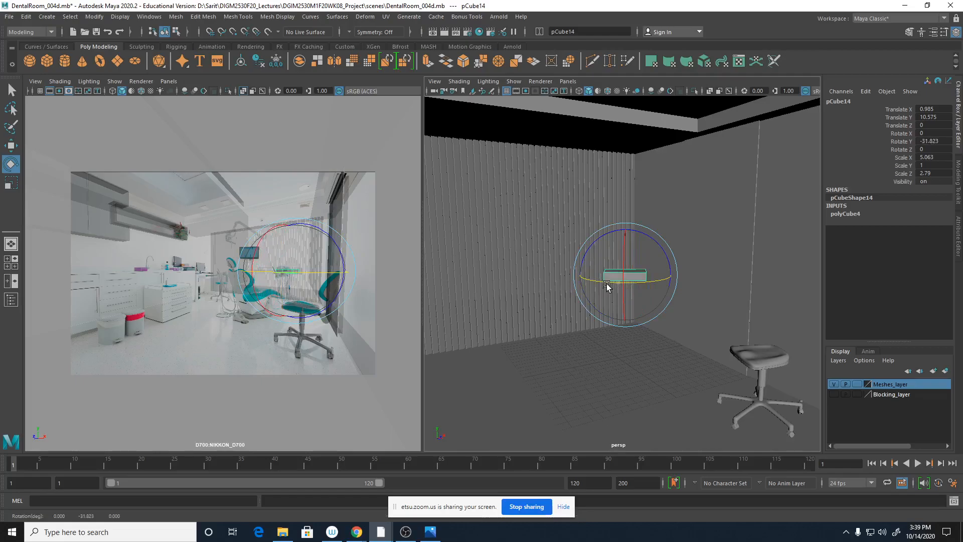
left_click(244, 91)
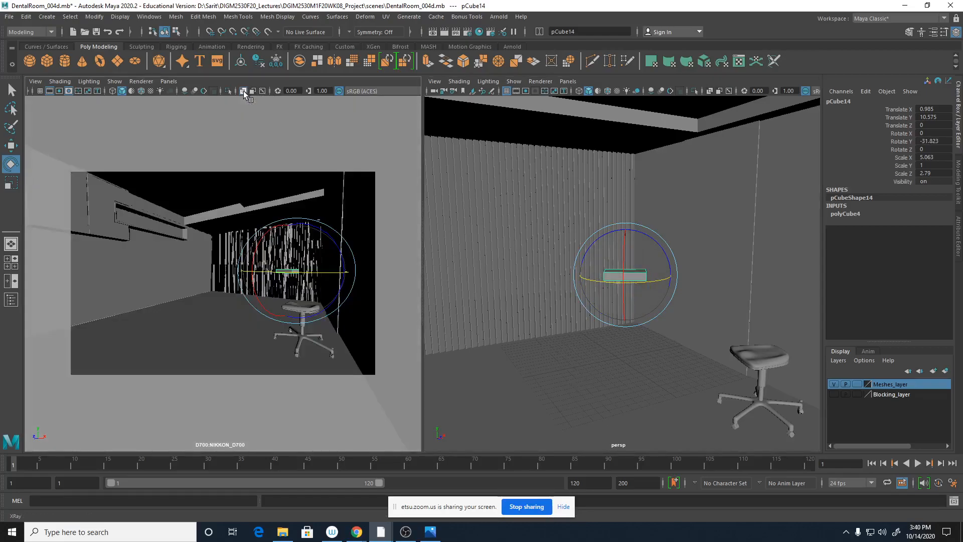
left_click(244, 91)
Scale the tray cube to about 1.338 in Y and move it to about 1.377 in X.
key("r")
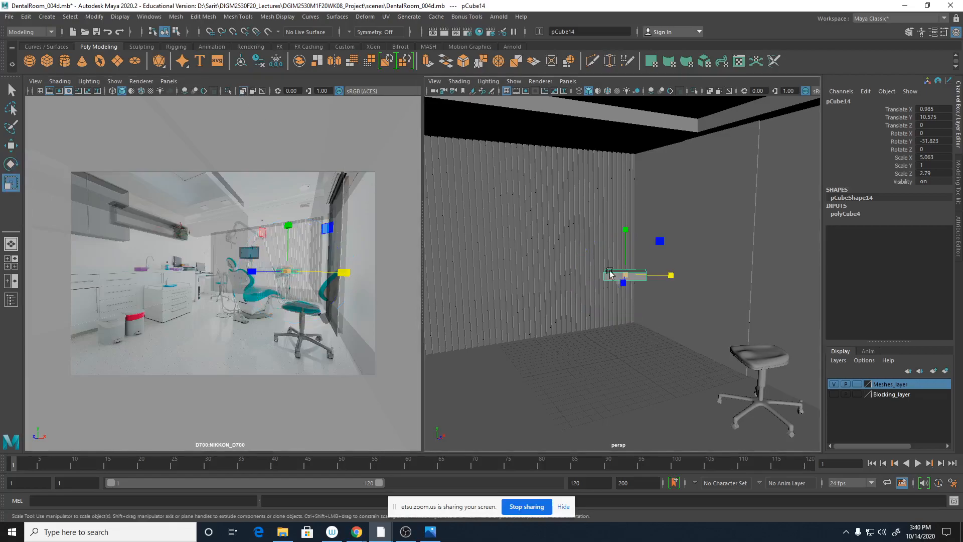
left_click_drag(627, 235, 626, 215)
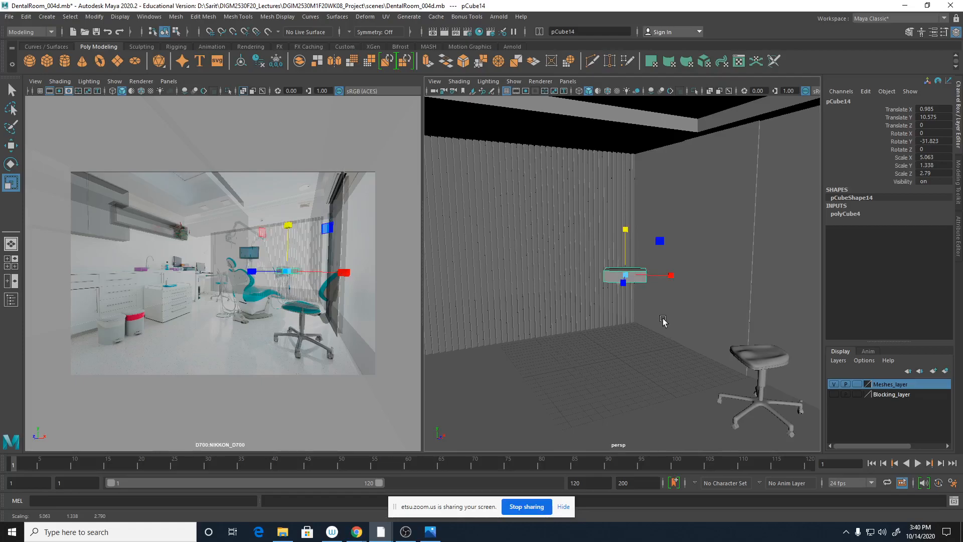
key("w")
left_click_drag(660, 276, 663, 276)
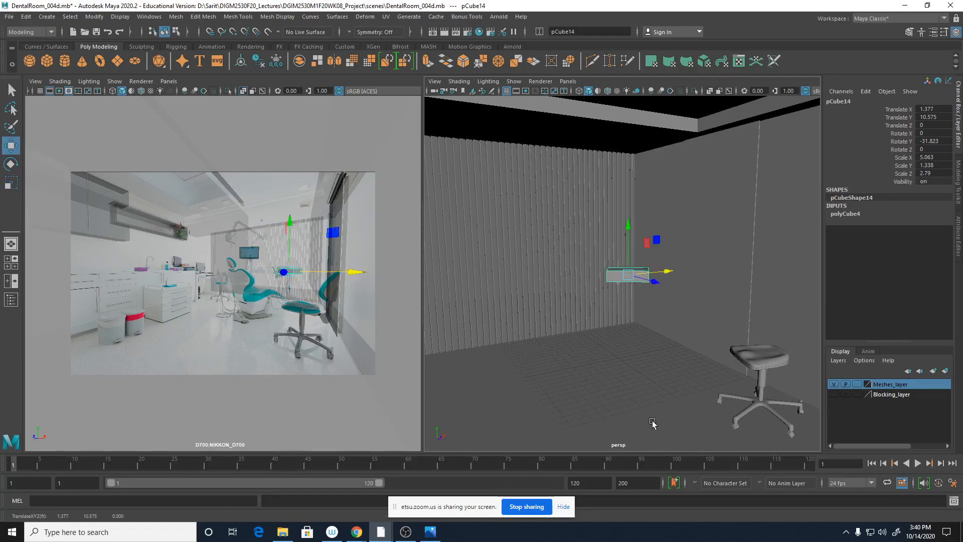
Turn off X-Ray in the camera view and bring up the reference photo 51617828_xxl.jpg to examine the tray's angle.
left_click(240, 91)
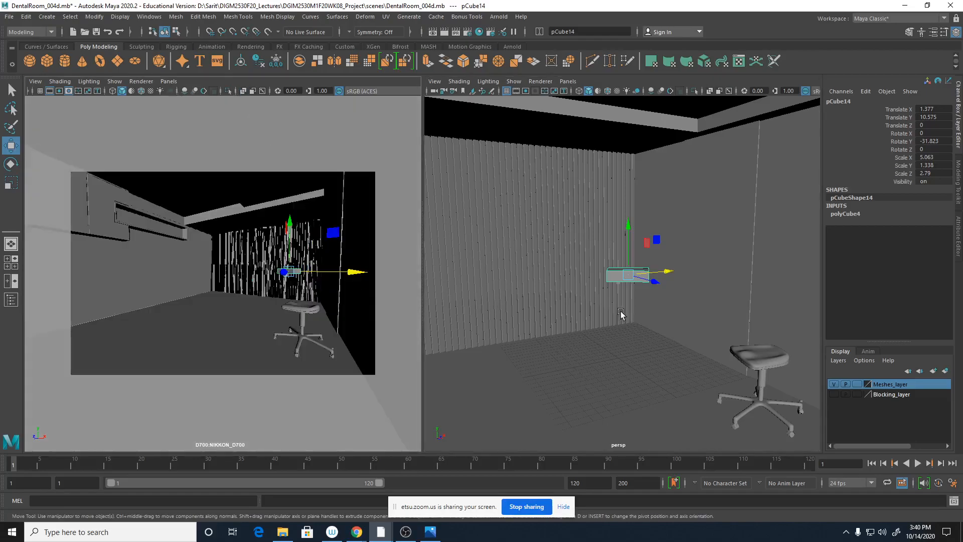
key("q")
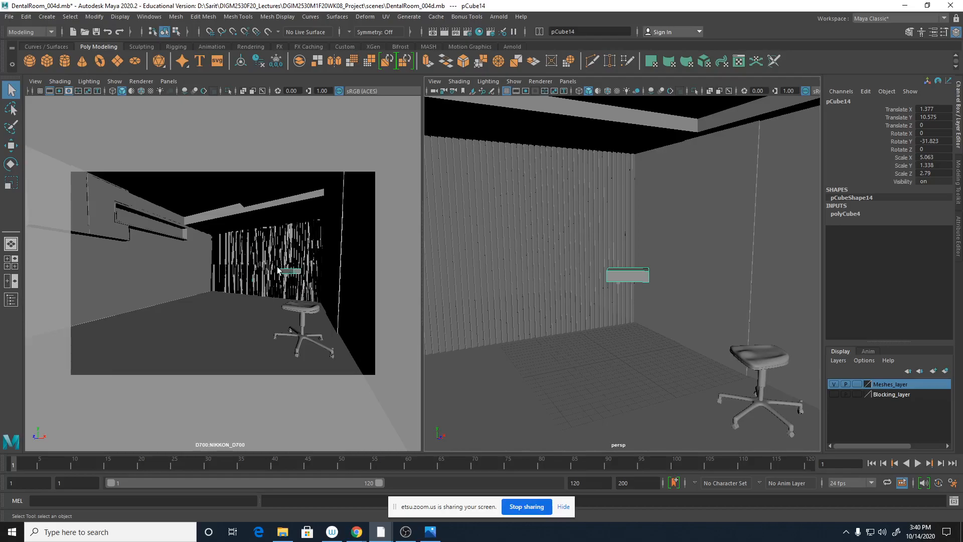
left_click_drag(962, 44, 962, 108)
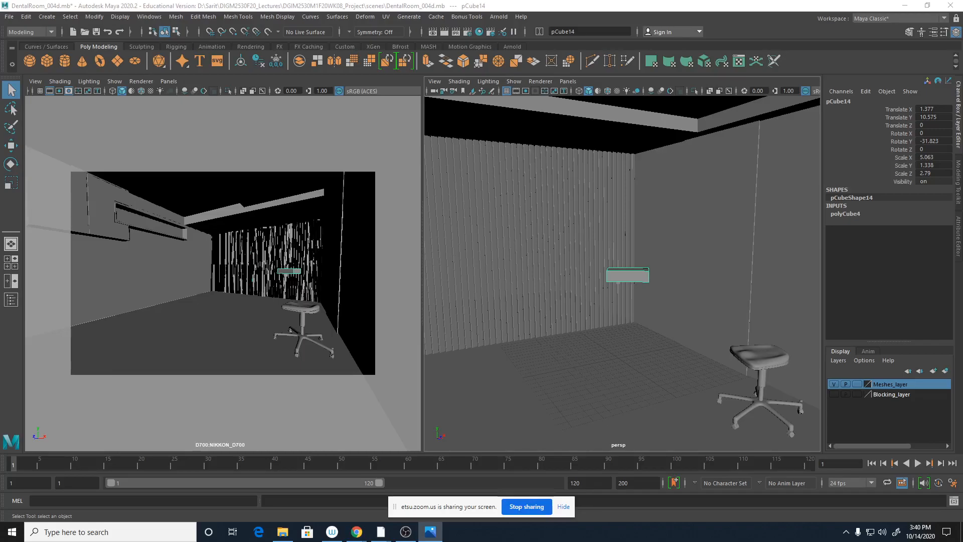
left_click_drag(962, 126, 805, 69)
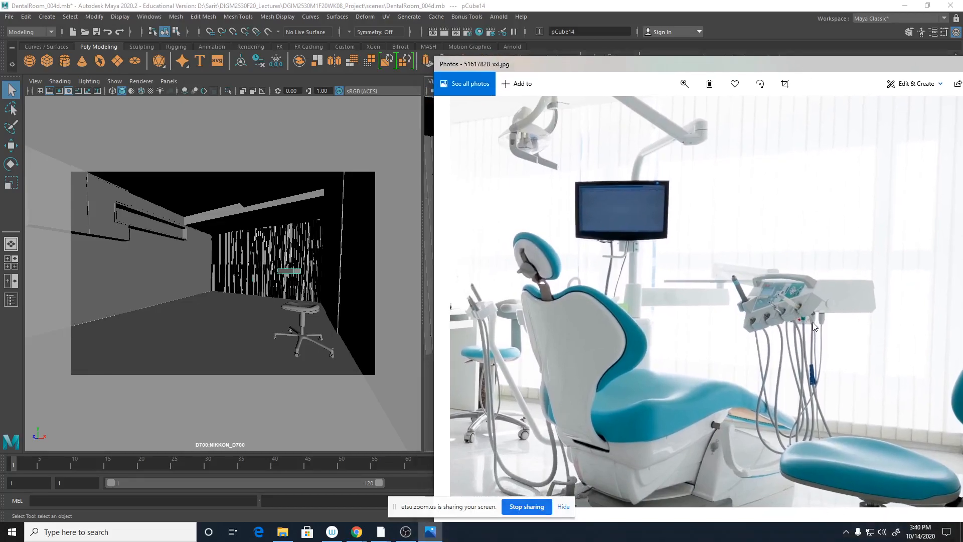
Rotate the tray cube to about -43.954 degrees in Y, checking it against the reference photo and moving the photo aside.
left_click(294, 273)
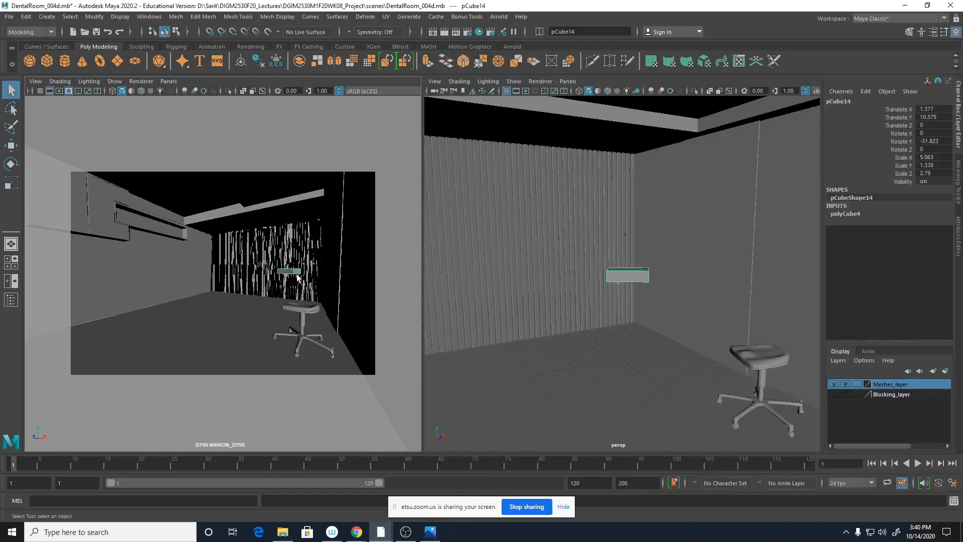
key("e")
mouse_move(304, 272)
left_mouse_down()
mouse_move(314, 272)
mouse_move(301, 273)
left_mouse_up()
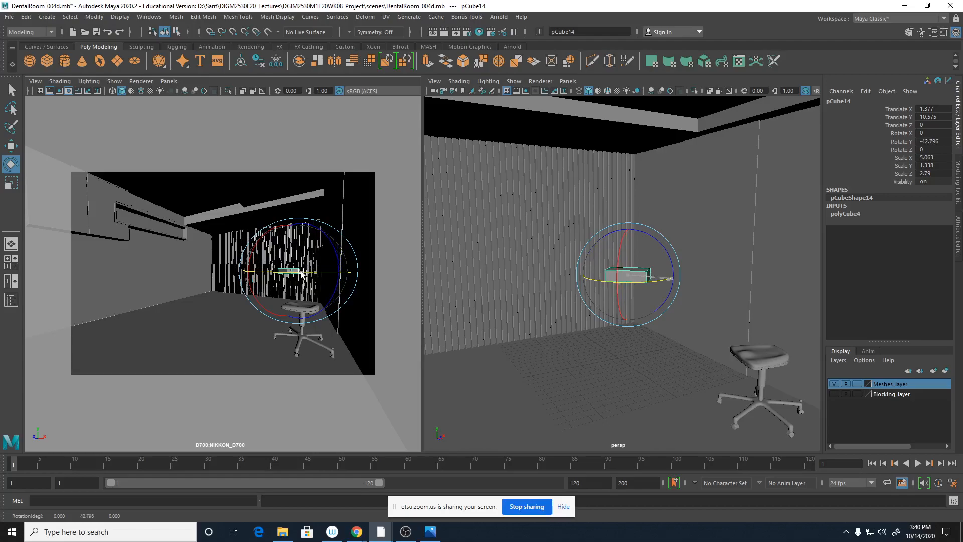
left_click(430, 532)
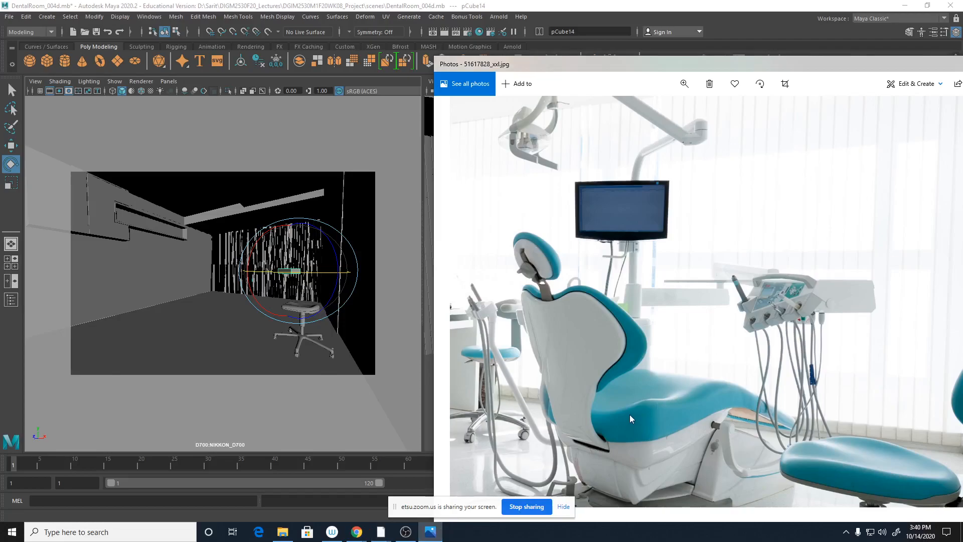
left_click_drag(873, 66, 962, 143)
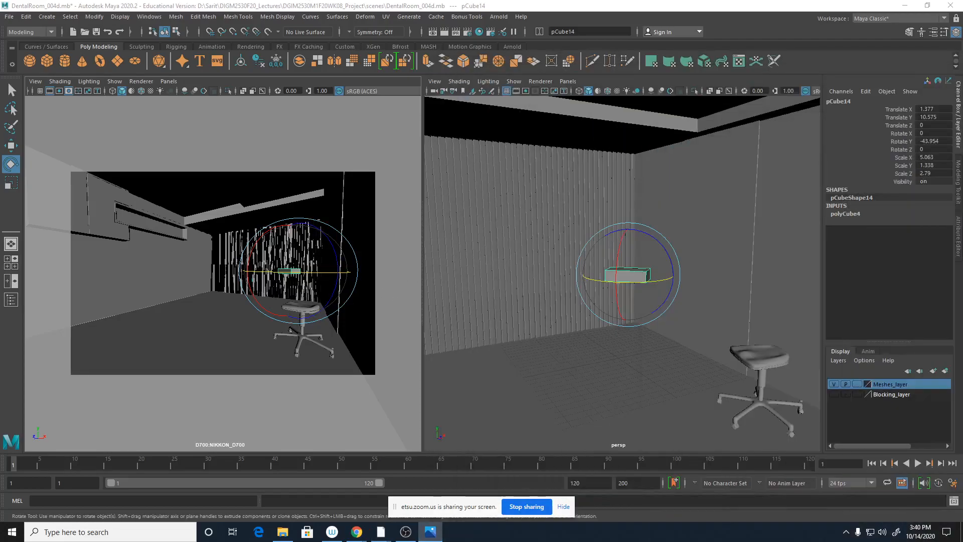
Show Blocking_layer, duplicate its drawer cabinet cube, add the copy to Meshes_layer, and hide Blocking_layer again.
left_click(833, 395)
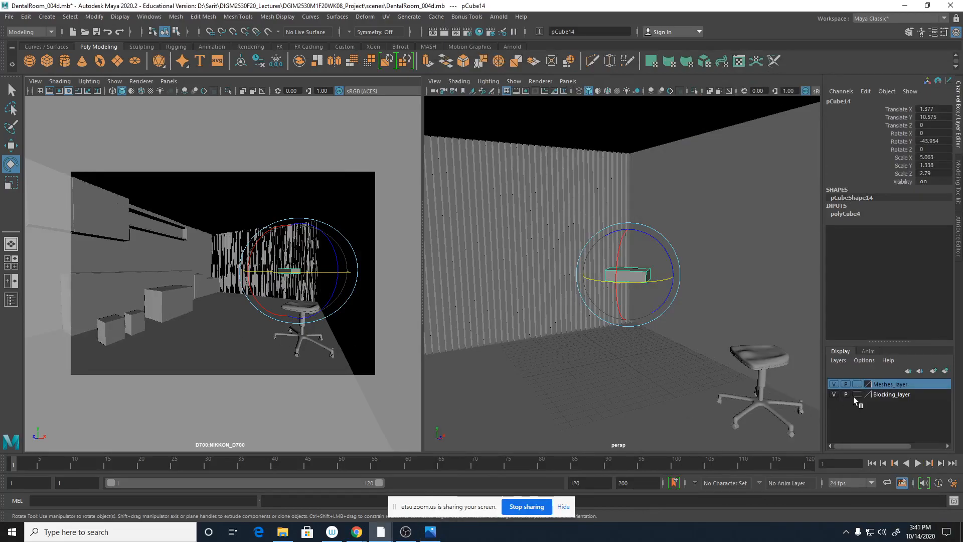
left_click(176, 304)
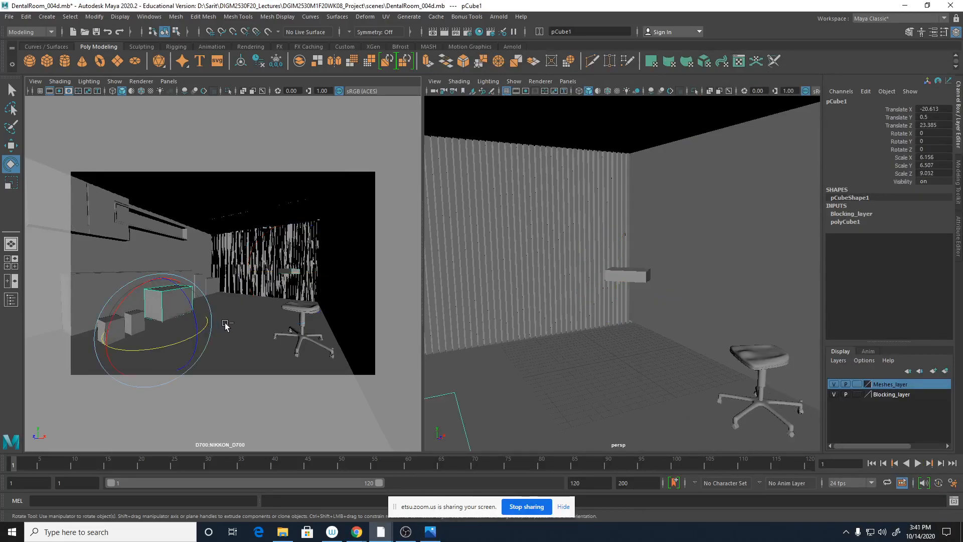
key("ctrl+d")
right_click(902, 387)
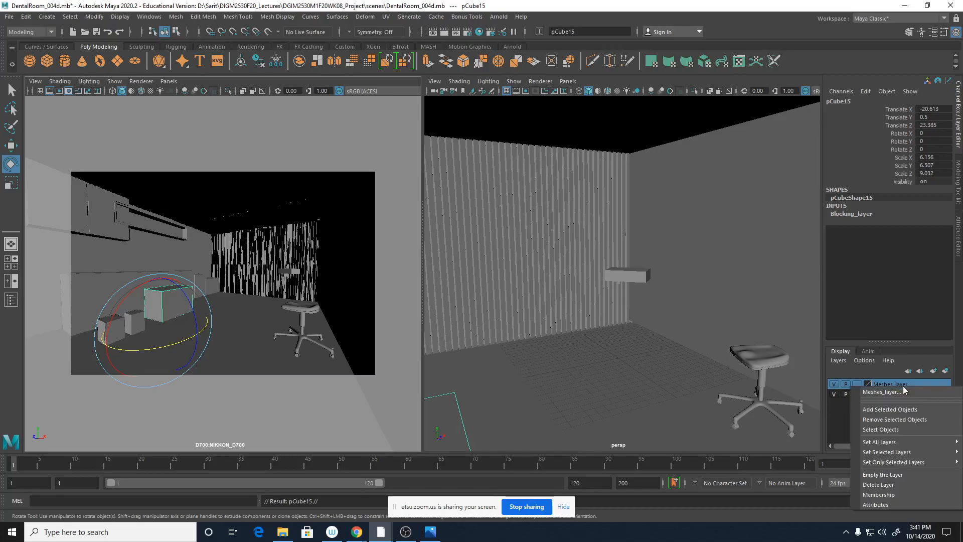
left_click(897, 408)
left_click(834, 394)
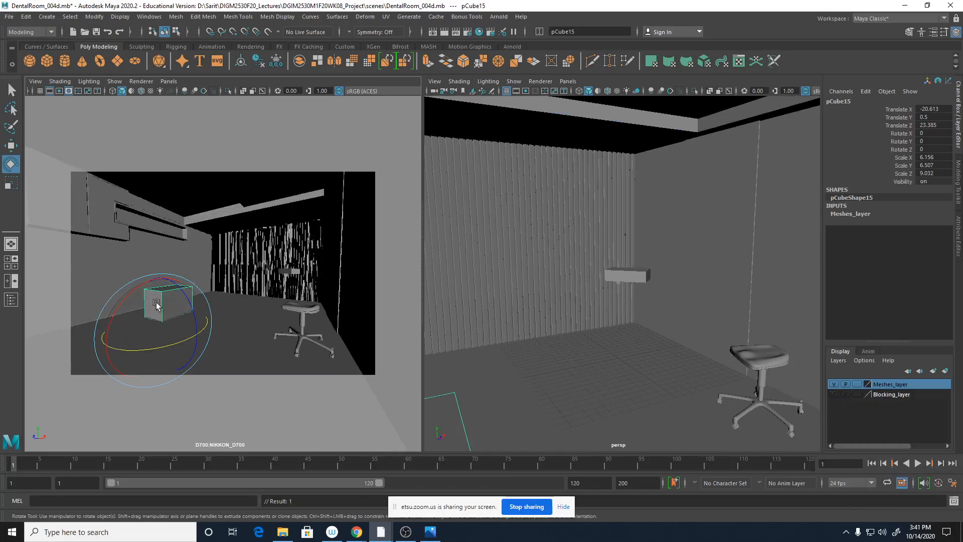
With X-Ray on in the camera view, place the duplicated cube at the chair base, about X -5.837, Z 9.382, rotated -19.518 degrees in Y.
key("w")
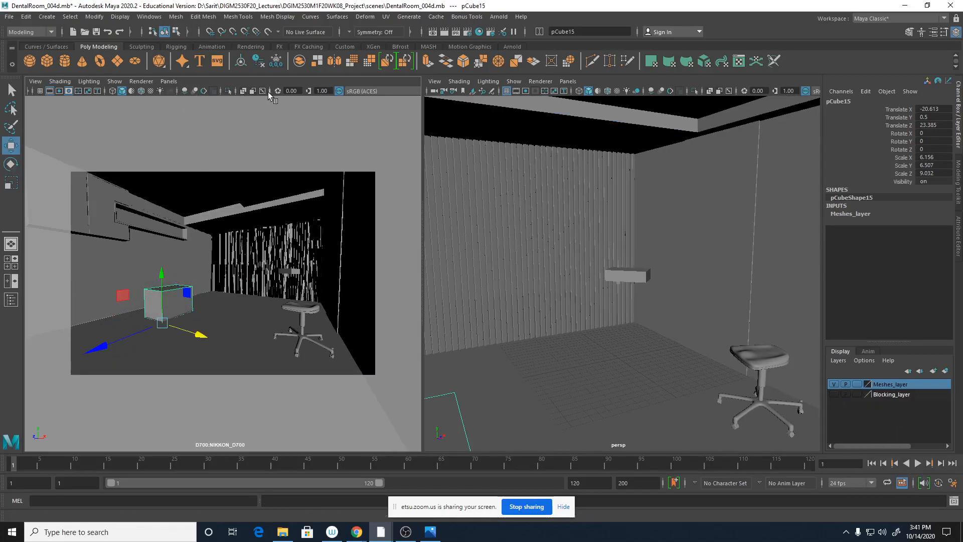
left_click(242, 91)
left_click_drag(193, 330, 272, 357)
key("ctrl+z")
left_click_drag(218, 387, 236, 341)
key("e")
key("w")
key("e")
key("w")
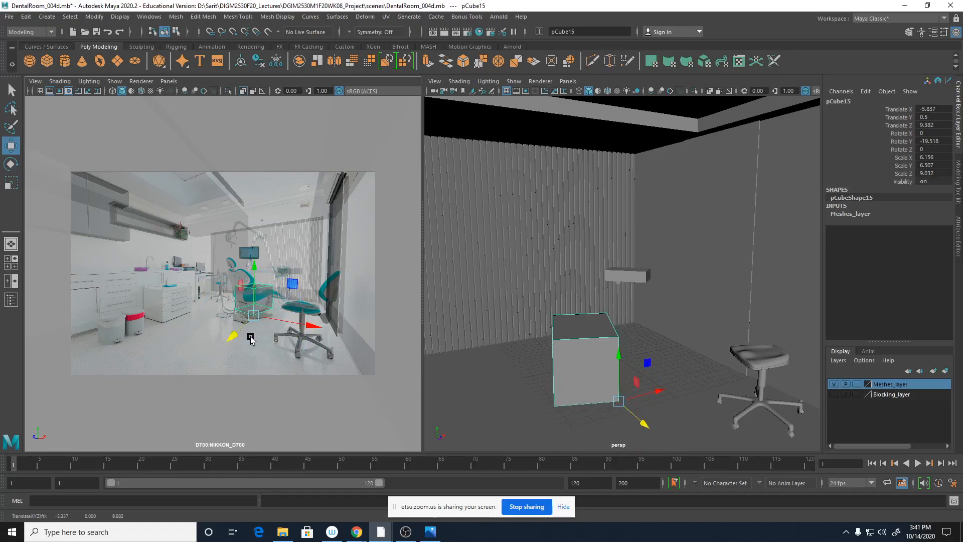
Scale the chair base cube to about 6.019 in X and 5.009 in Y, and move it to about -6.012 in X.
key("r")
left_click_drag(304, 332, 299, 336)
key("w")
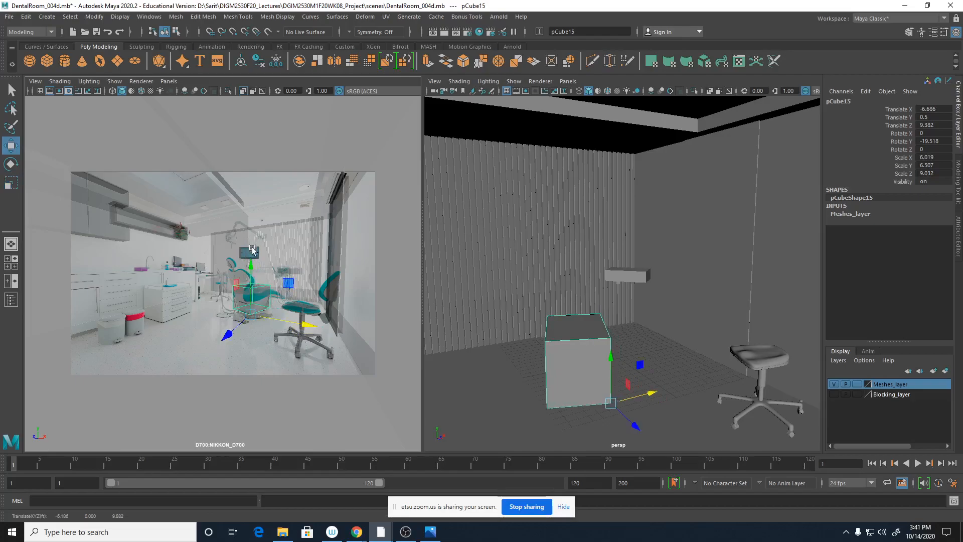
key("r")
left_click_drag(251, 269, 250, 294)
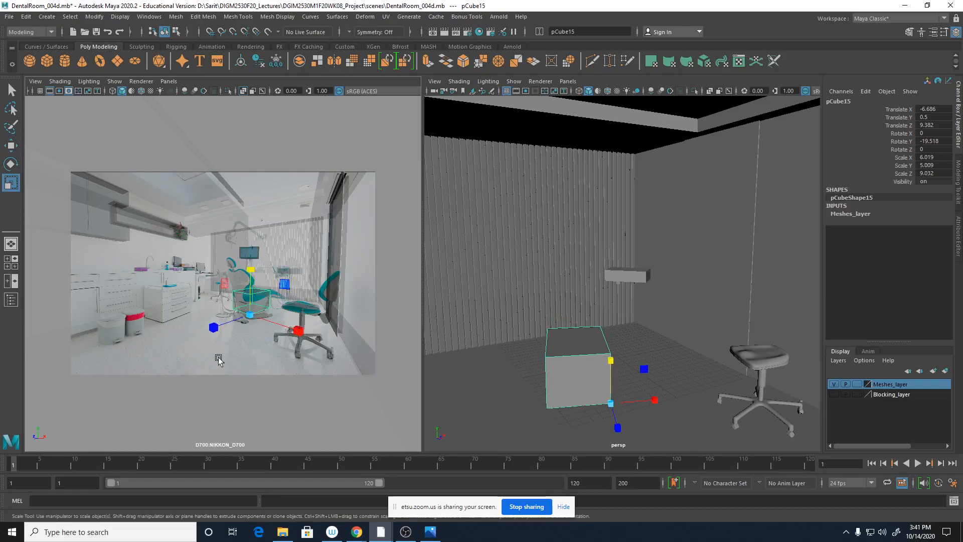
key("w")
left_click_drag(285, 324, 289, 322)
left_click_drag(673, 387, 686, 372, "alt")
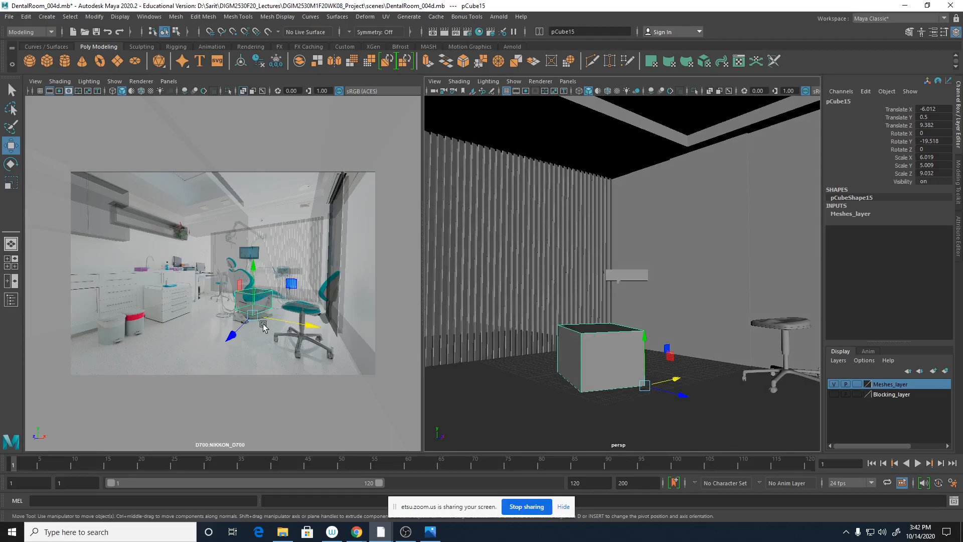
Select the tray cube and rotate it to about -53.514 degrees in Y.
left_click(299, 274)
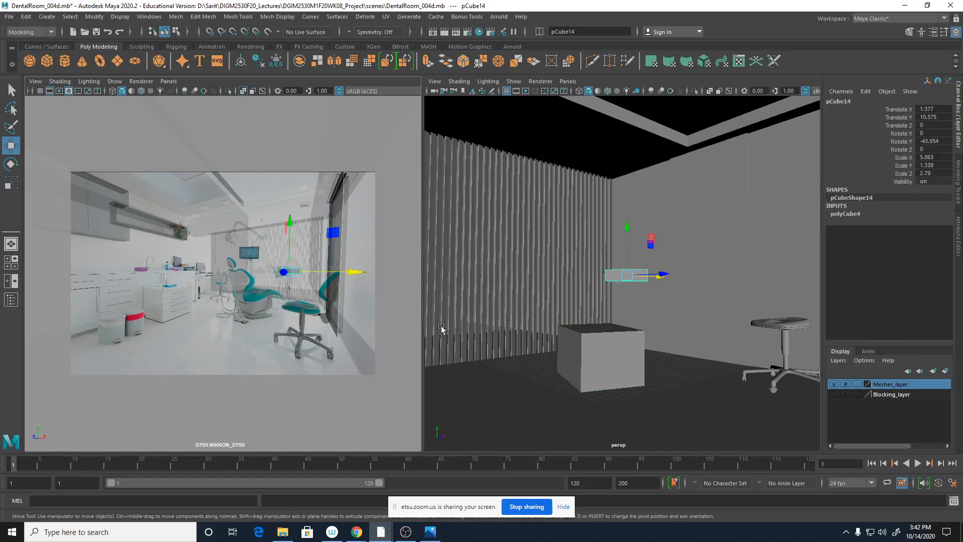
left_click_drag(662, 279, 732, 335, "alt")
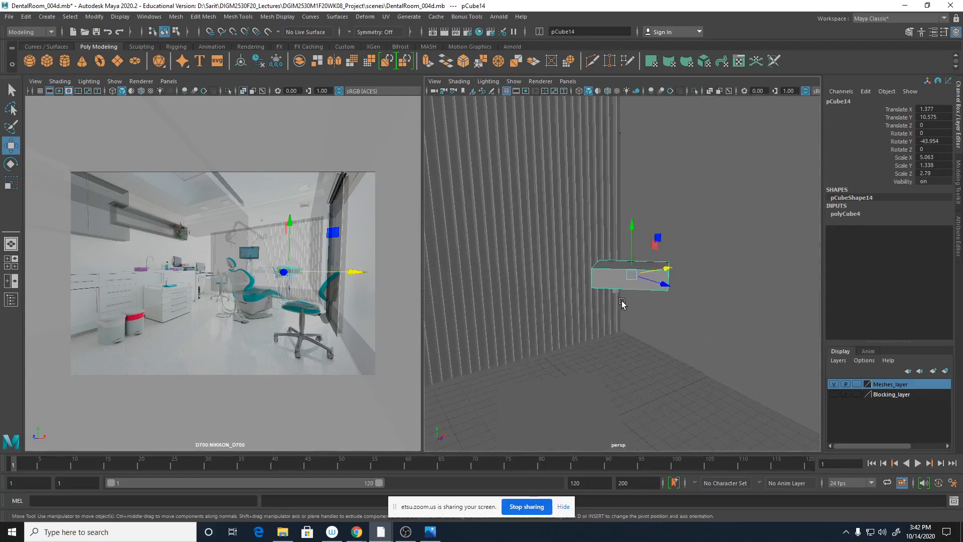
key("e")
left_click_drag(638, 289, 641, 290)
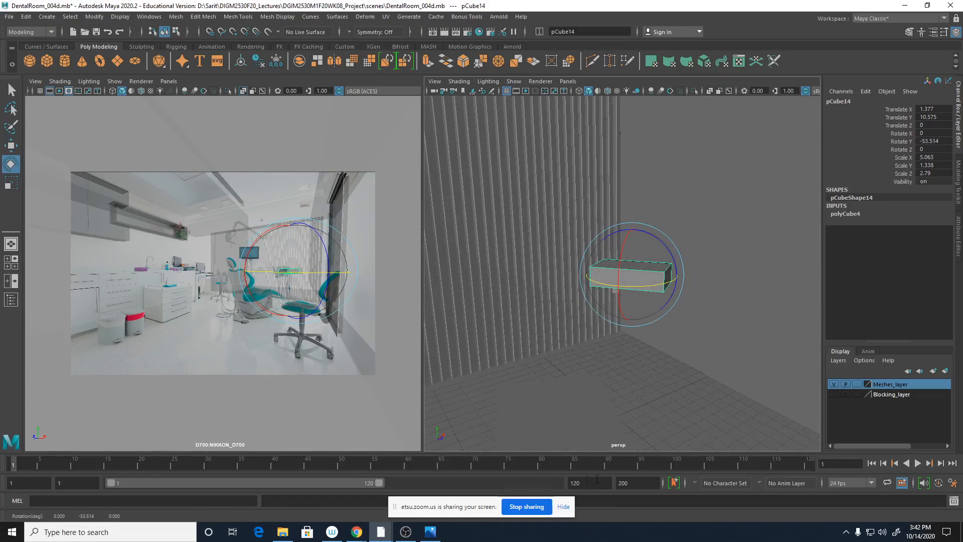
left_click_drag(745, 294, 720, 312, "alt")
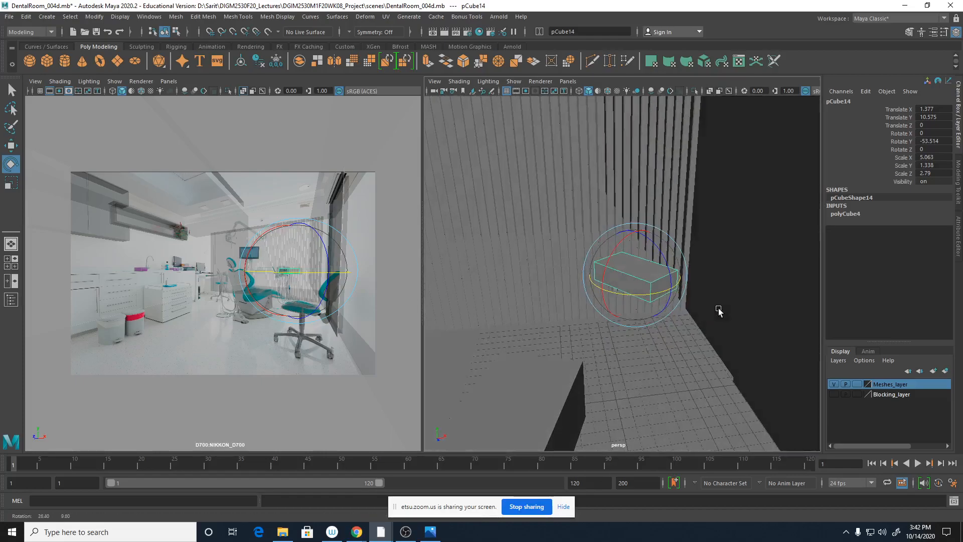
Hide Meshes_layer and frame the tray cube with the small cylinder below it in the perspective view.
left_click(833, 384)
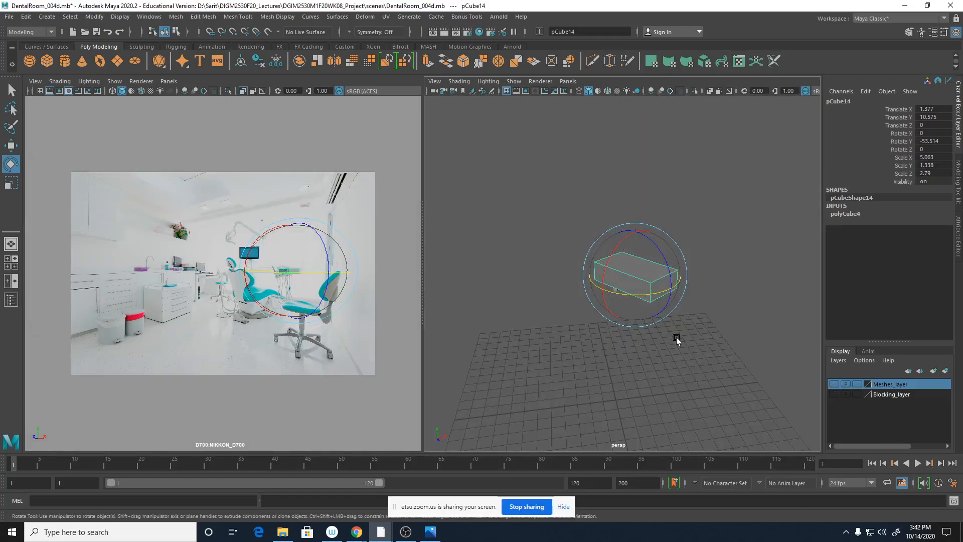
key("f")
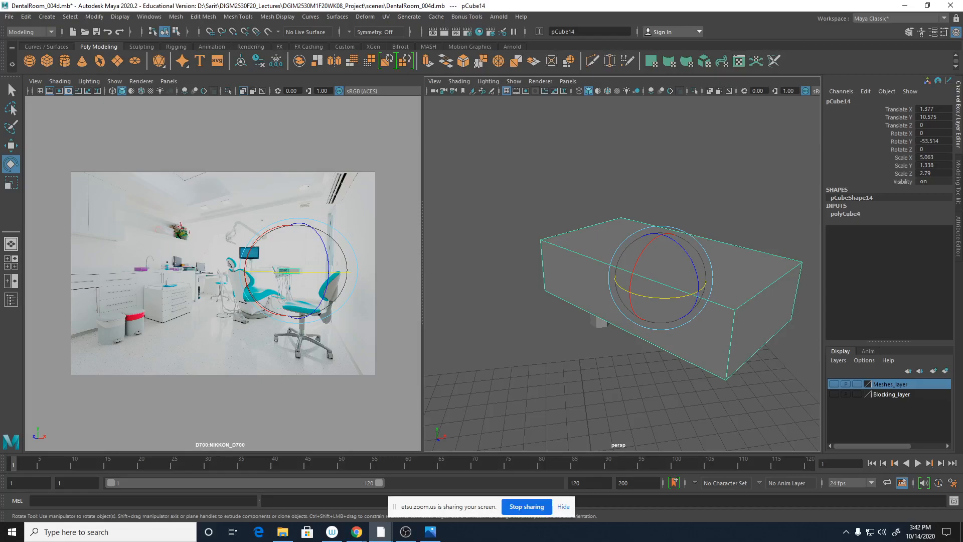
left_click(592, 323)
left_click_drag(595, 376, 670, 370, "alt")
key("w")
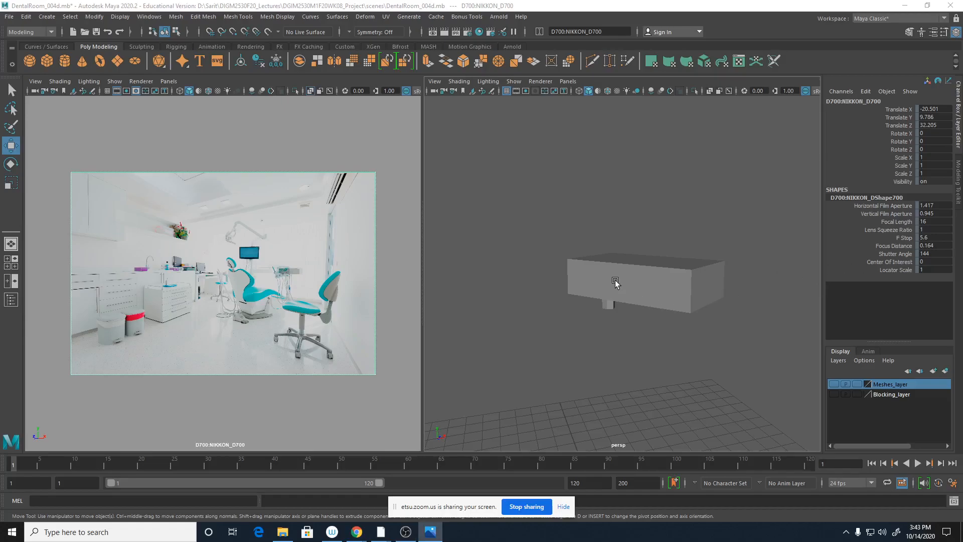
left_click(637, 278)
right_click_drag(639, 284, 638, 248)
left_click(634, 313)
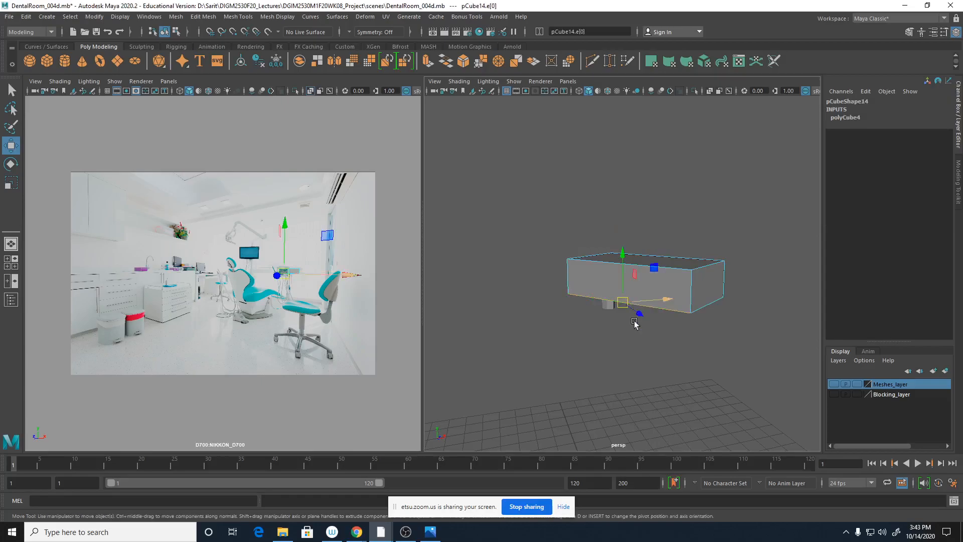
left_click_drag(652, 309, 657, 380, "alt")
middle_click_drag(656, 373, 643, 344, "alt")
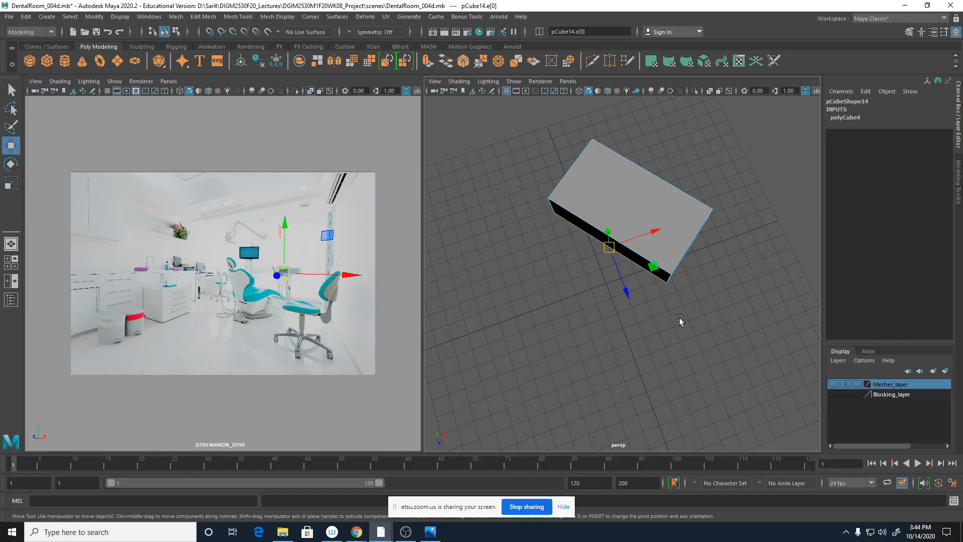
left_click_drag(513, 314, 573, 282, "alt")
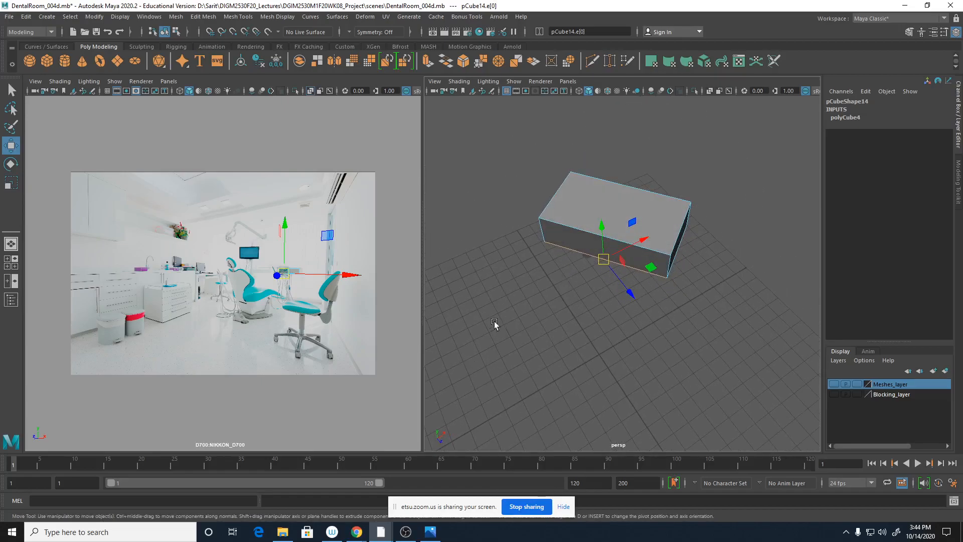
right_click(605, 235)
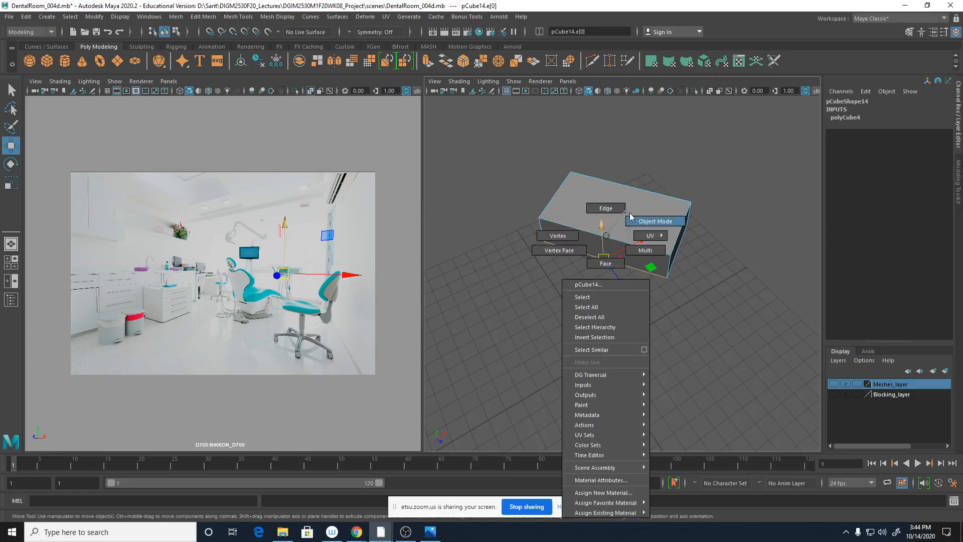
left_click(629, 215)
left_click(557, 320)
left_click(622, 236)
left_click(538, 325)
Select the tray cube in the full-size camera view and scale it to about 4.066 in Z.
key("space")
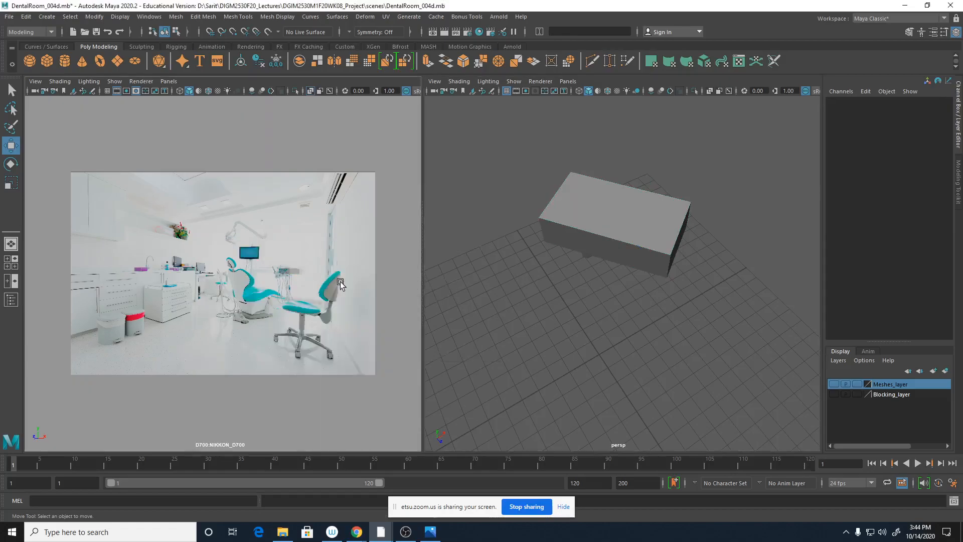
left_click(571, 275)
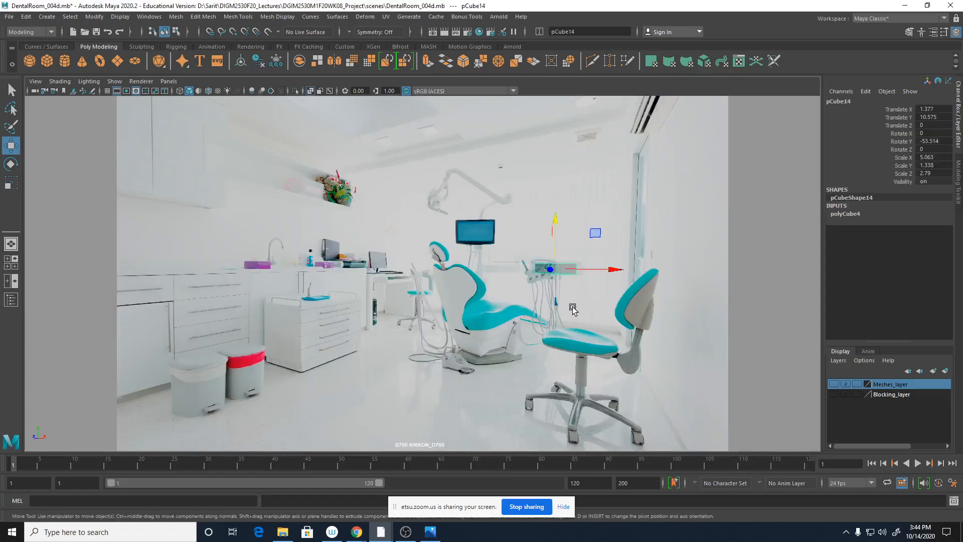
key("r")
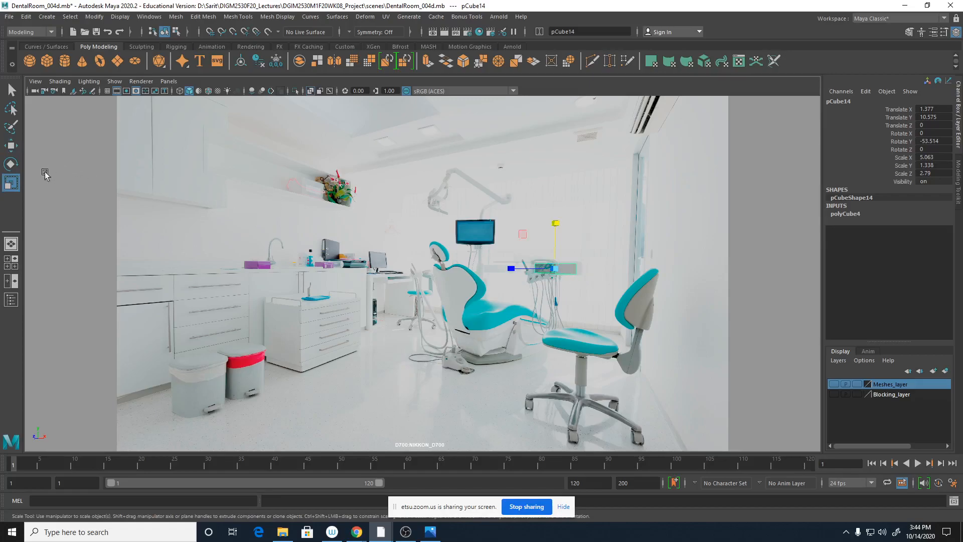
double_click(15, 184)
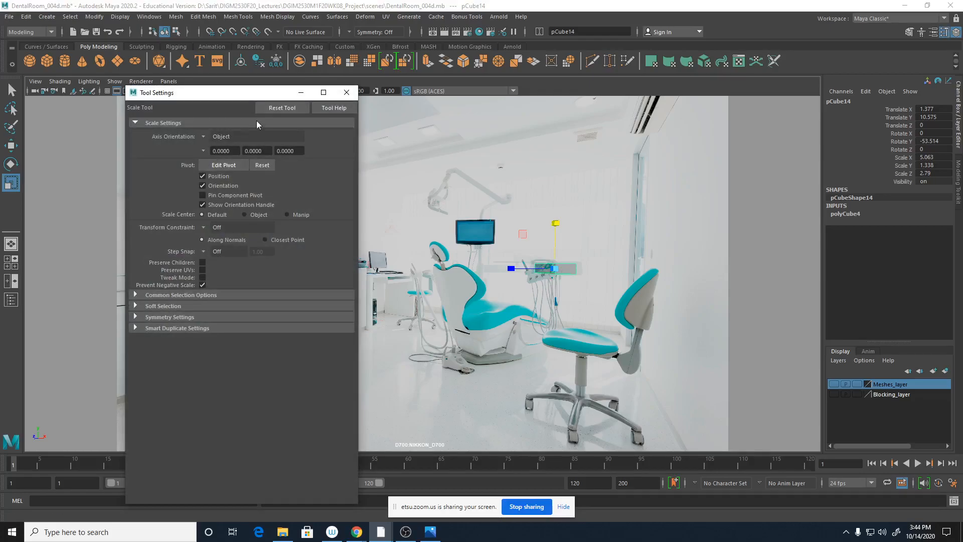
left_click(346, 92)
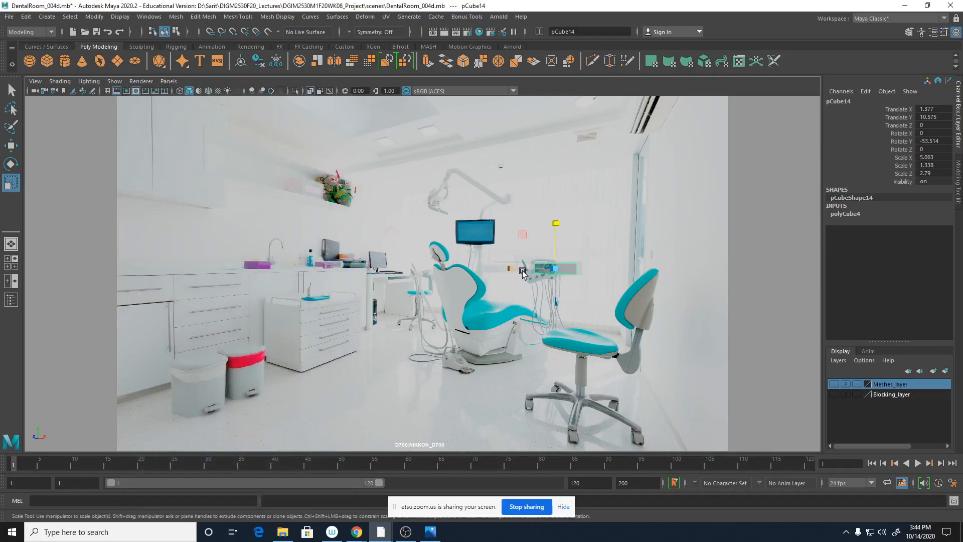
left_click_drag(512, 268, 495, 271)
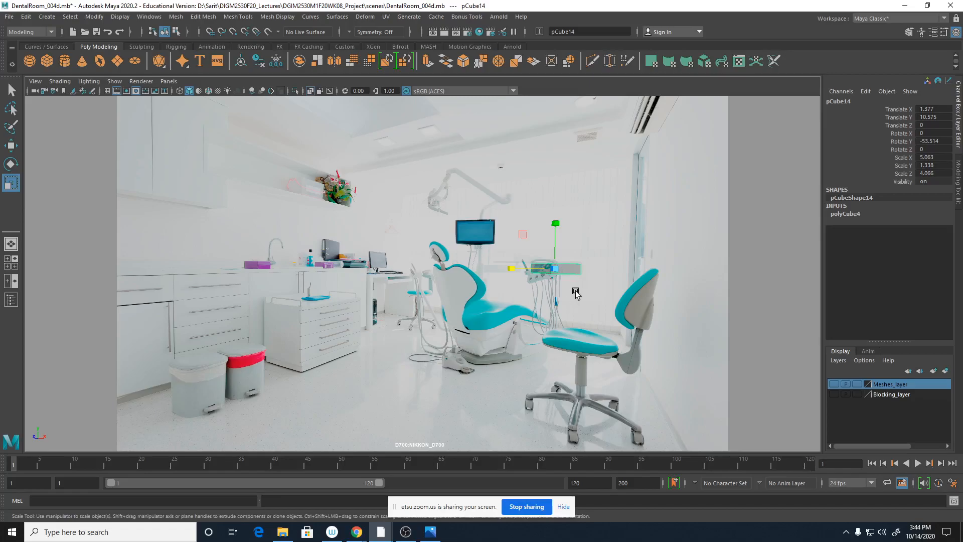
Rotate the tray cube to about -47.748 degrees in Y to match the reference photo.
key("e")
left_click_drag(530, 269, 539, 274)
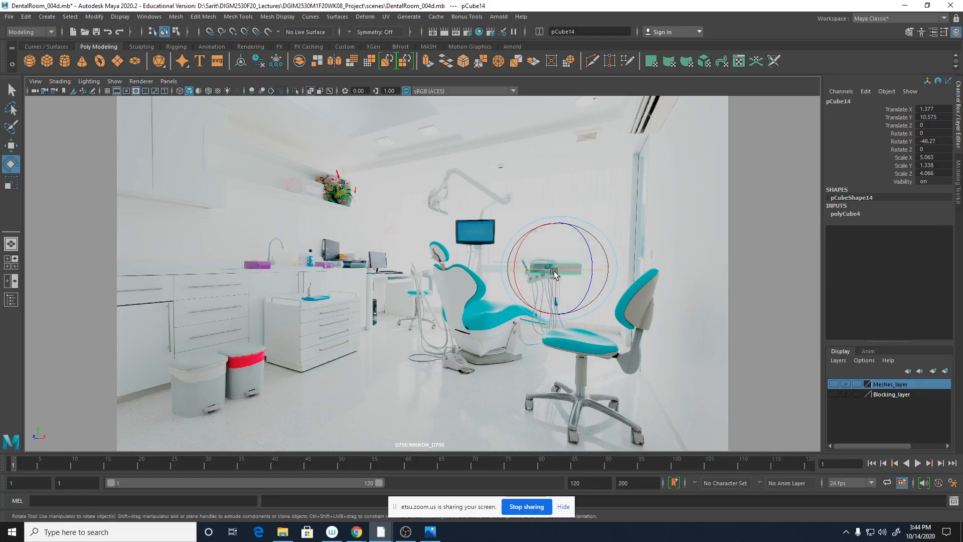
left_click_drag(554, 271, 555, 273)
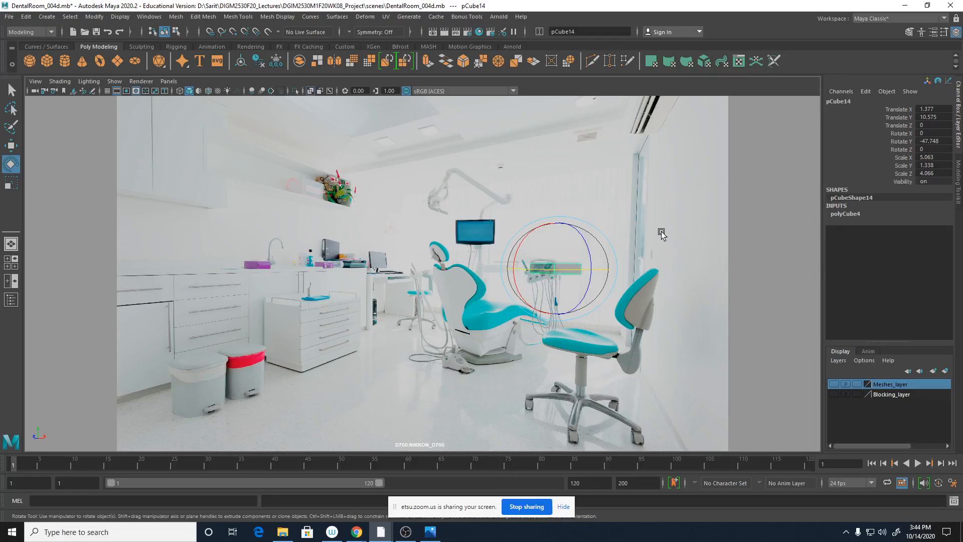
Return to the two-view layout and set the tray cube's Y rotation to 0.
key("space")
left_click_drag(737, 289, 641, 344, "alt")
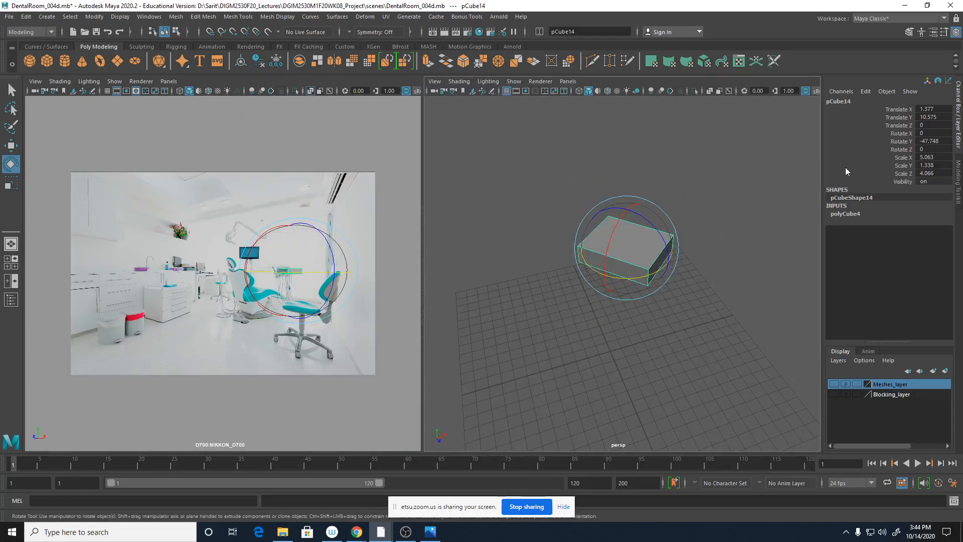
left_click(939, 141)
type("0")
key("Return")
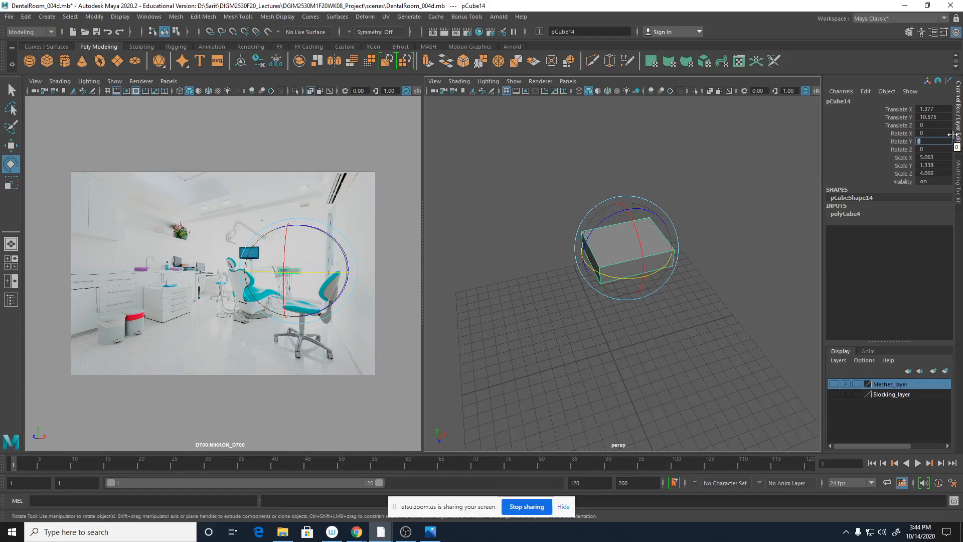
Move the tray cube's upper front edge back along Z so that the front face slopes.
scroll(627, 318, "down", 5)
key("w")
left_click_drag(650, 328, 621, 363, "alt")
left_click_drag(553, 401, 570, 329, "alt")
right_click_drag(637, 329, 898, 365, "alt")
right_click_drag(658, 343, 725, 321, "alt")
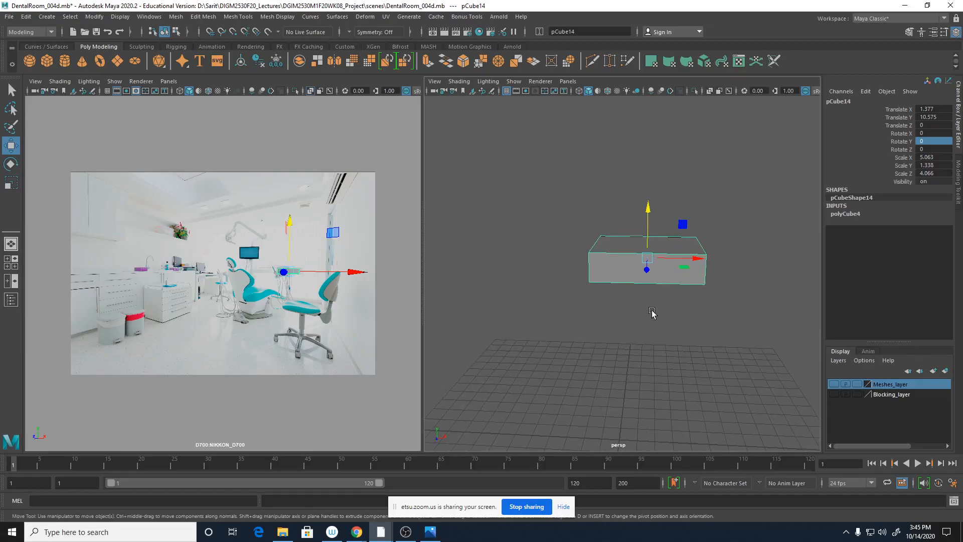
right_click_drag(648, 255, 650, 226)
left_click(640, 254)
left_click_drag(672, 326, 589, 317, "alt")
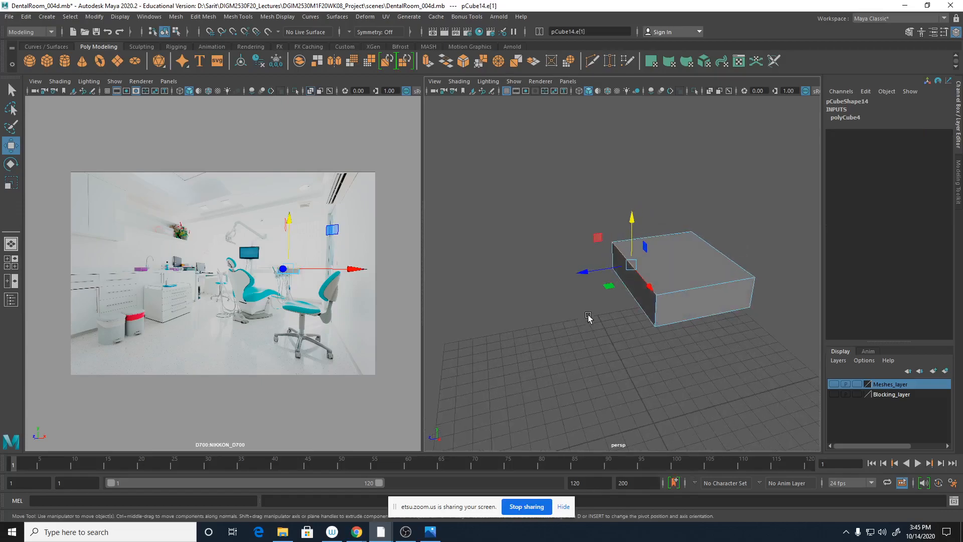
left_click_drag(581, 272, 605, 273)
left_click_drag(593, 344, 654, 339, "alt")
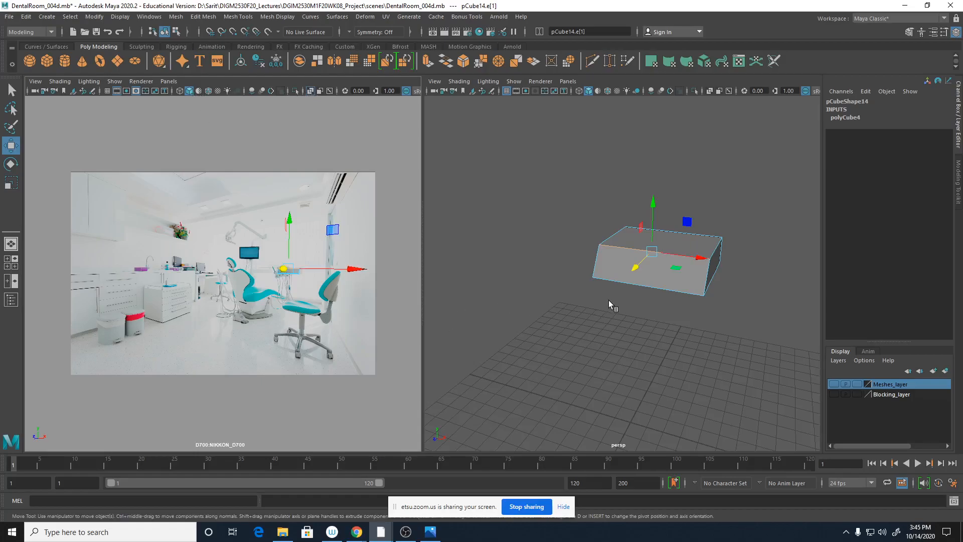
Compare the tray with the reference photo, and move the cube's upper front edge slightly forward along Z for a gentler slope.
left_click(570, 305)
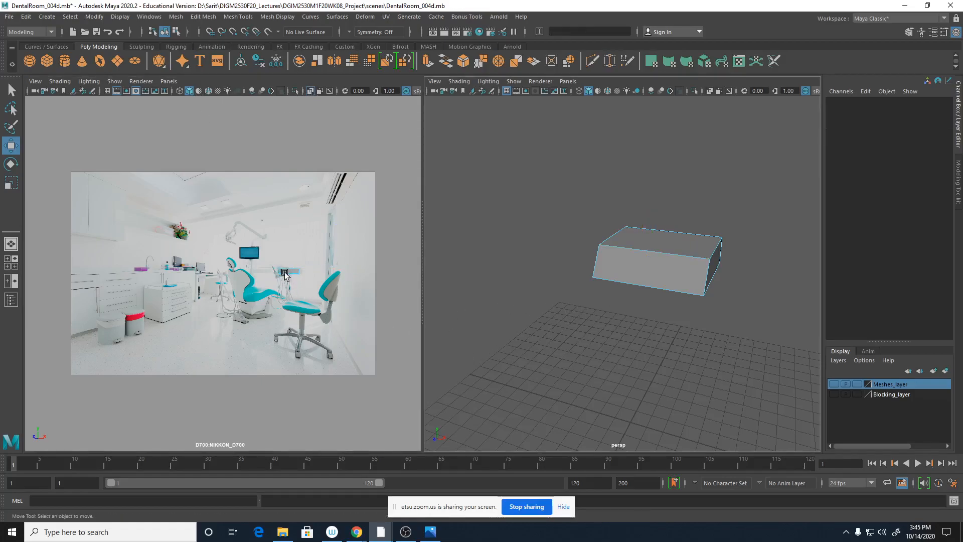
left_click(641, 251)
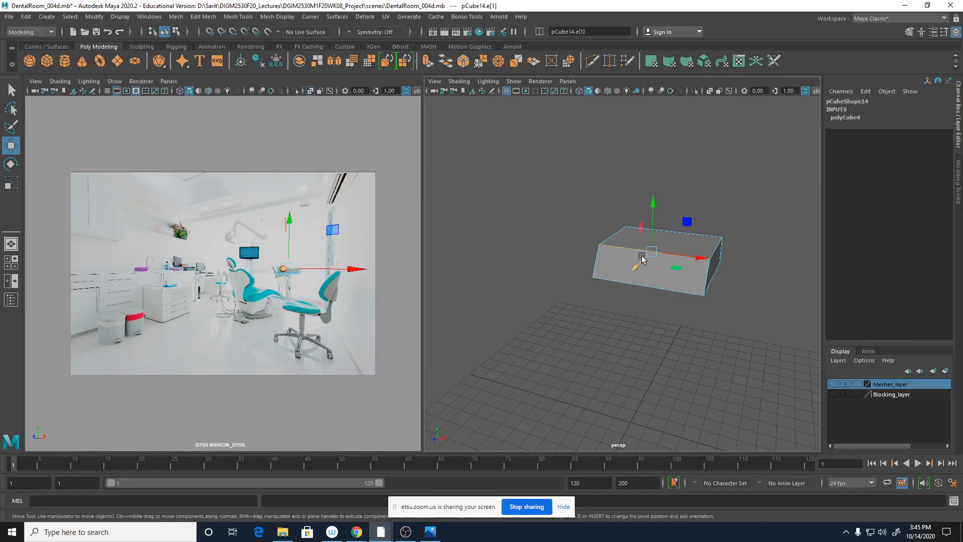
left_click_drag(659, 314, 639, 314, "alt")
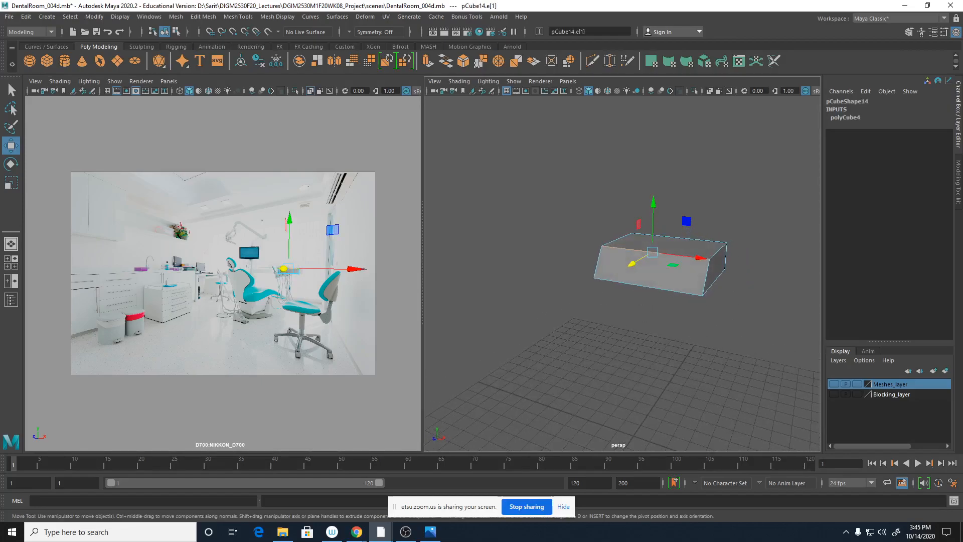
key("alt+Tab")
left_click_drag(627, 112, 328, 68)
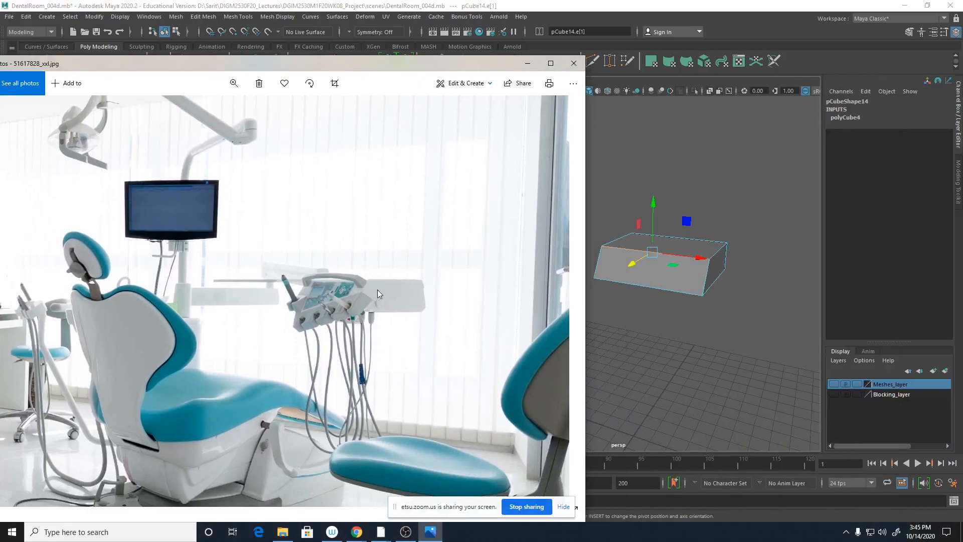
left_click(633, 266)
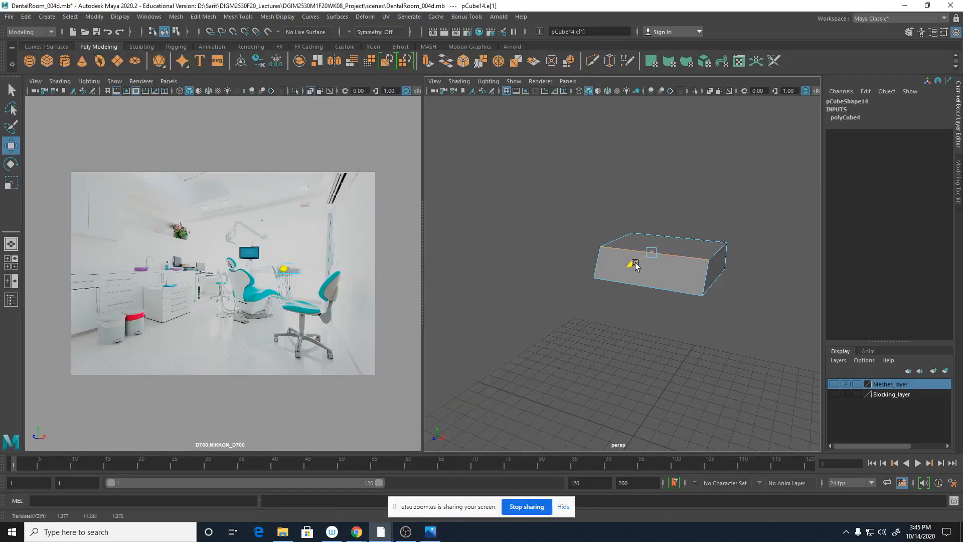
left_click_drag(633, 266, 627, 267)
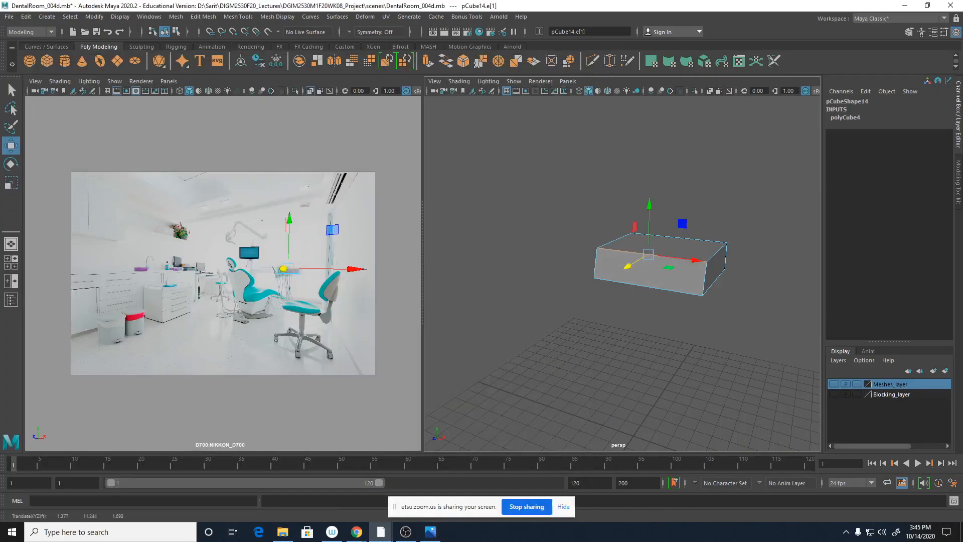
Switch to Photos and examine the shape and angle of the instrument tray and its handpiece holder up close in the reference image.
left_click(430, 532)
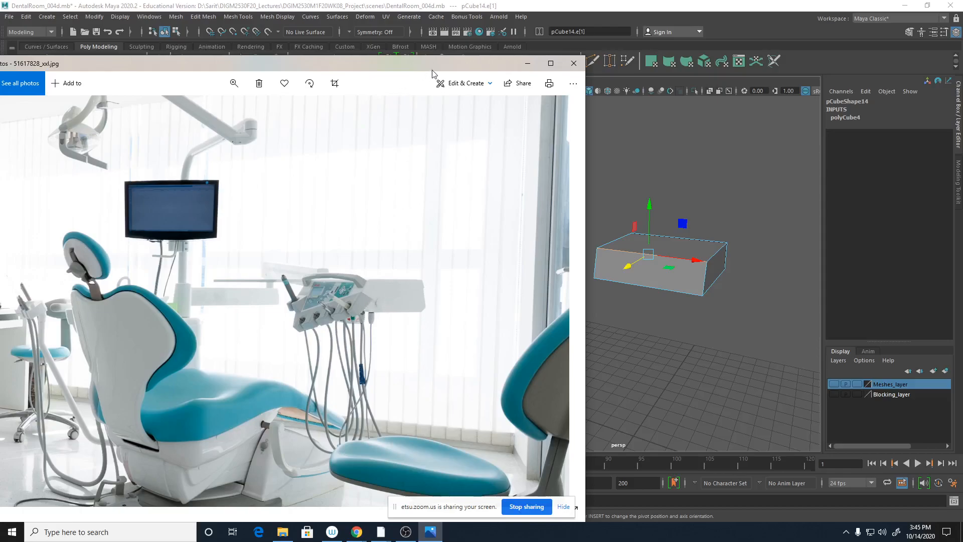
left_click(234, 83)
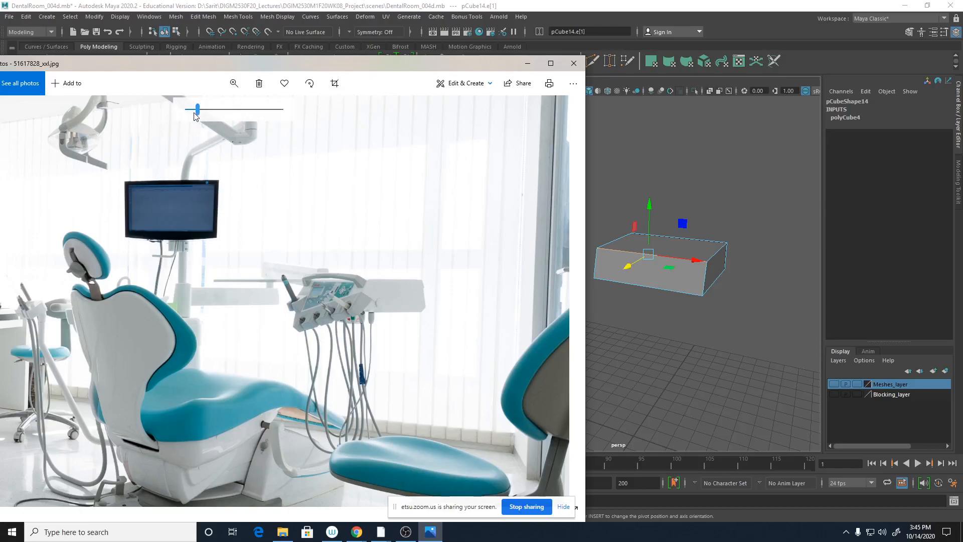
left_click_drag(195, 114, 158, 111)
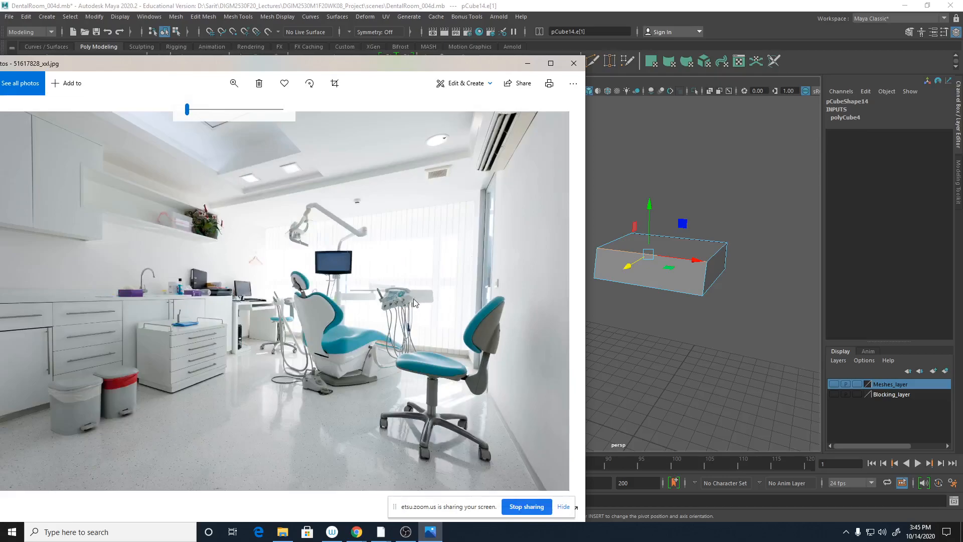
left_click(207, 109)
left_click_drag(474, 300, 152, 332)
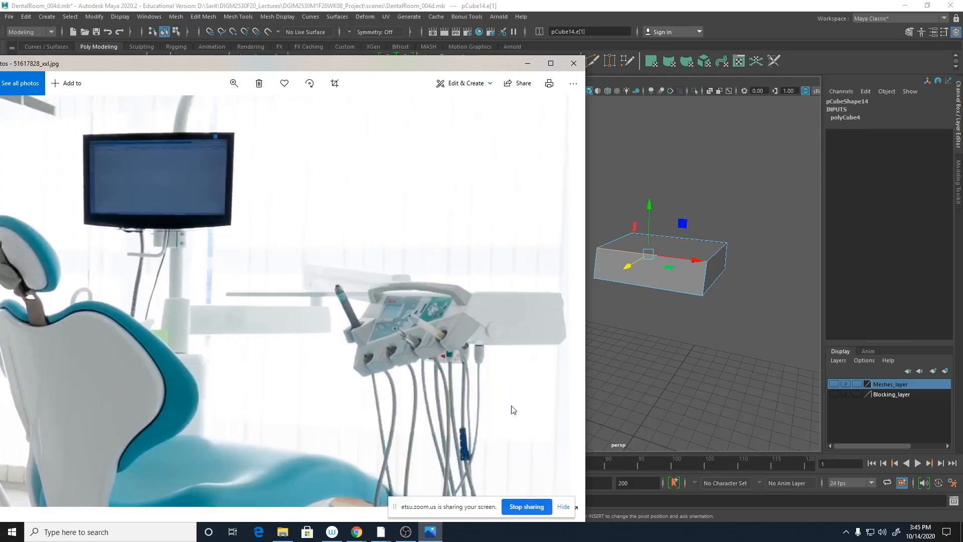
left_click_drag(513, 408, 451, 399)
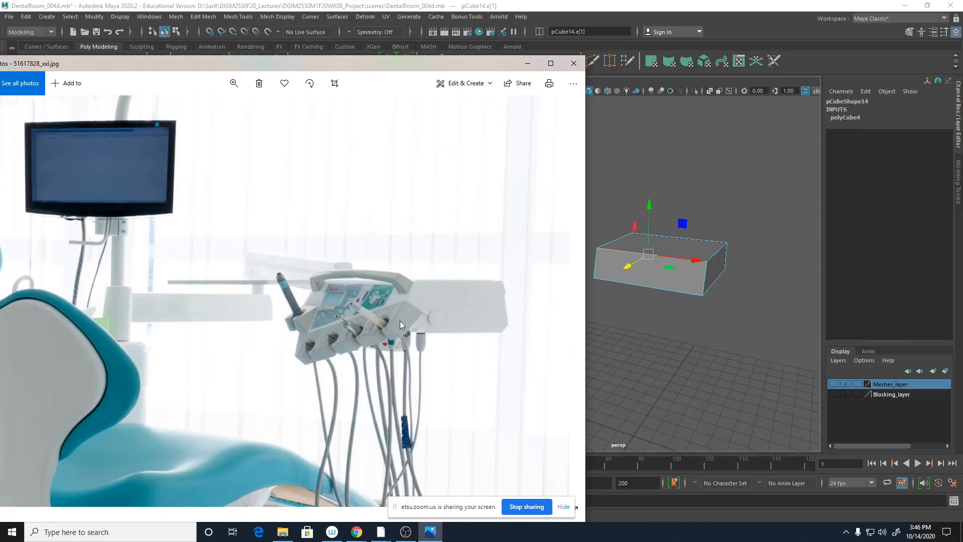
left_click_drag(464, 64, 459, 301)
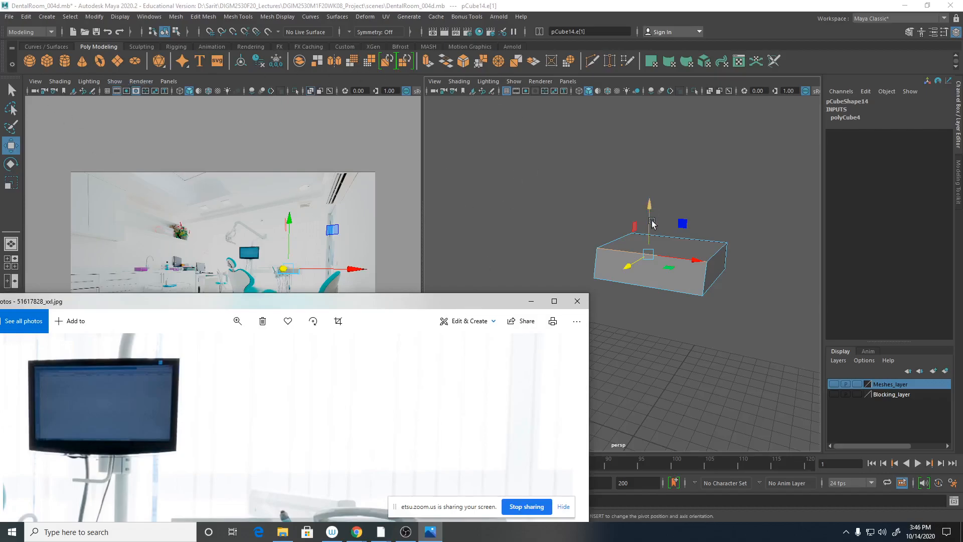
Create a new polygon cube and place it in front of the tray cube, at about Y 9.712, Z 2.374.
left_click(46, 59)
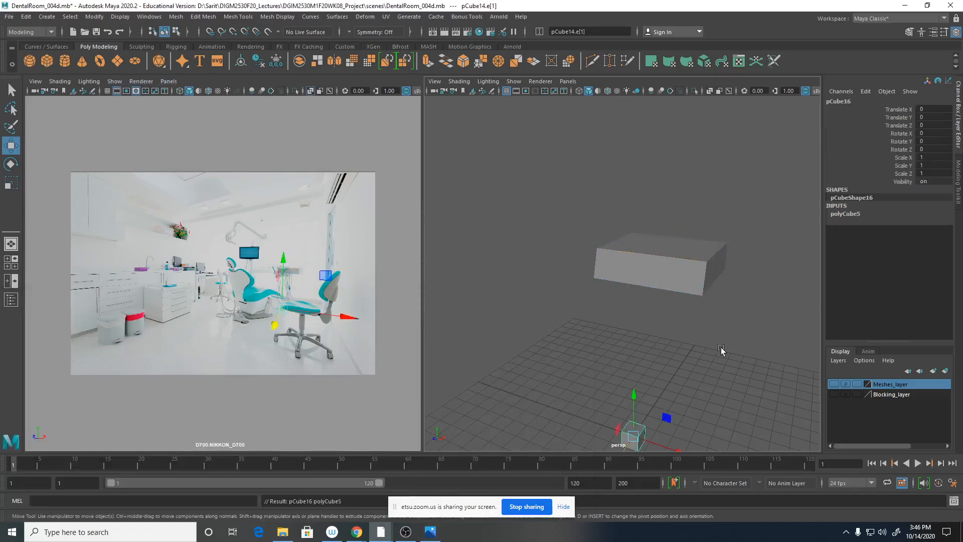
left_click_drag(624, 326, 726, 376)
mouse_move(624, 304)
left_mouse_down()
mouse_move(626, 331)
mouse_move(612, 304)
left_mouse_up()
scroll(688, 316, "up", 5)
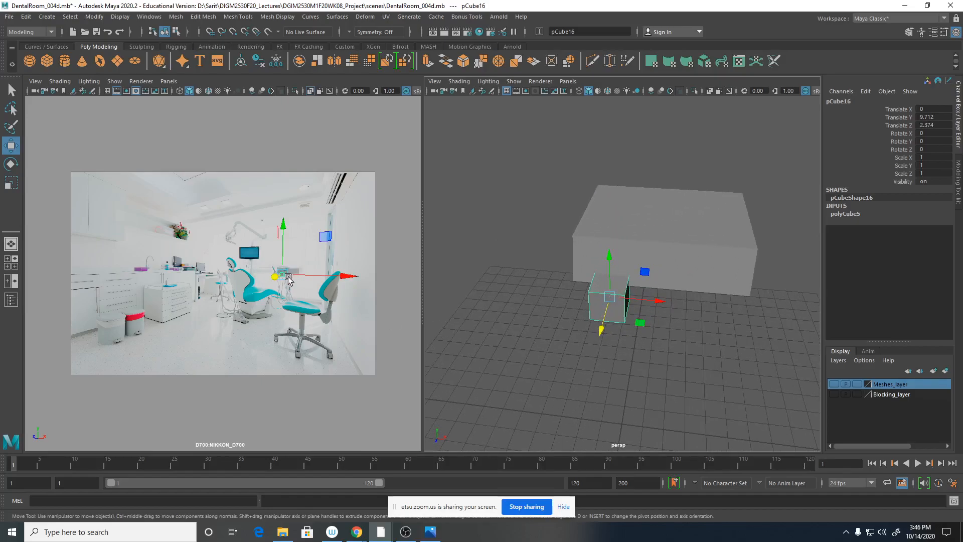
Try rotating the tray cube about -27.2° around Y in the enlarged photo camera view.
left_click(712, 260)
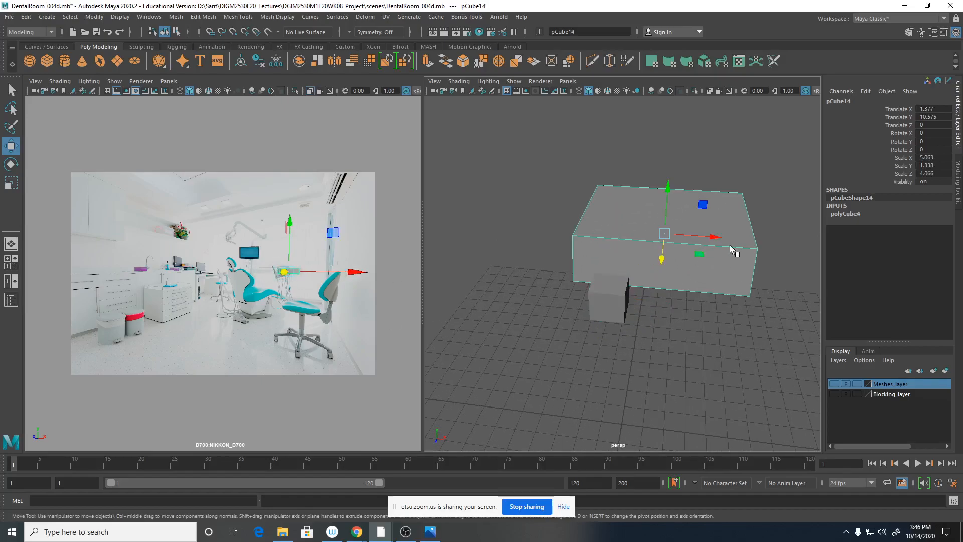
left_click_drag(922, 133, 922, 148)
left_click(586, 390)
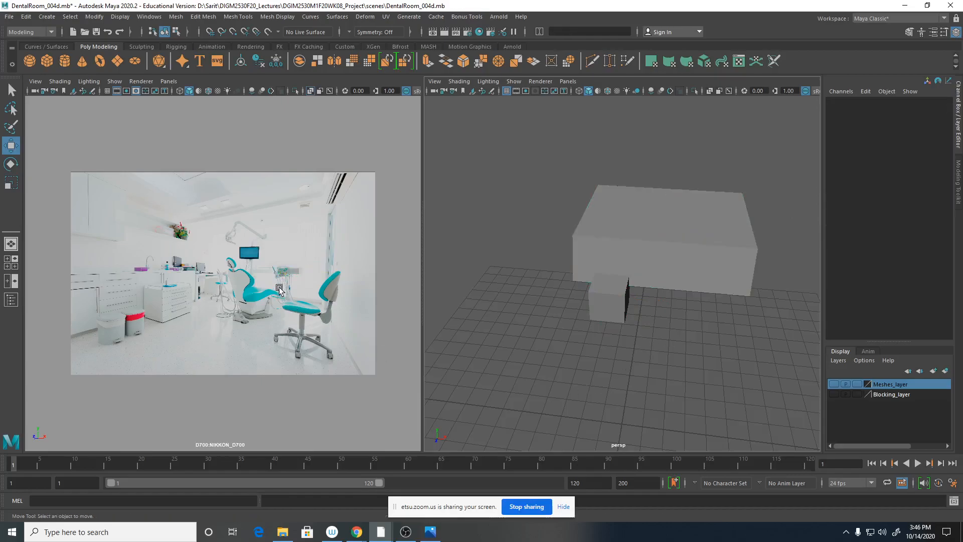
key("space")
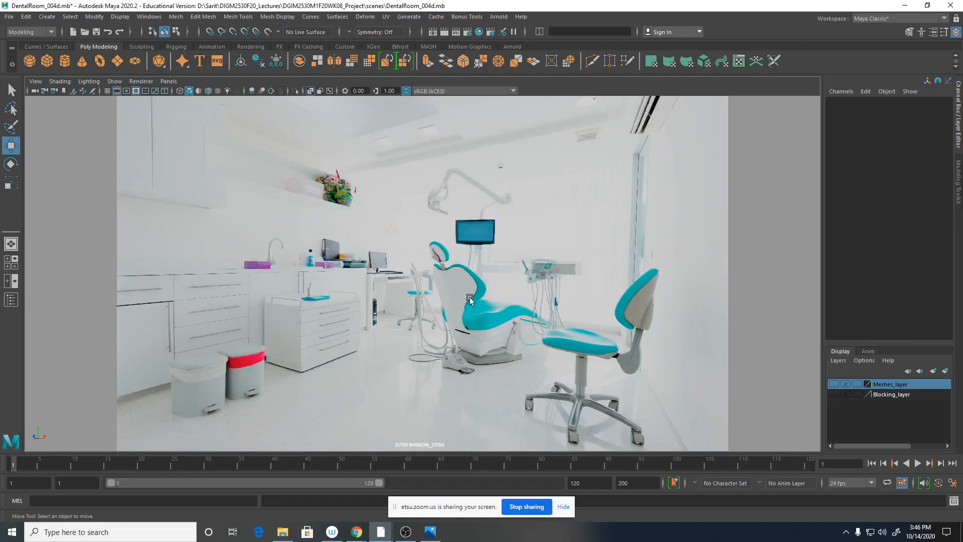
left_click(574, 272)
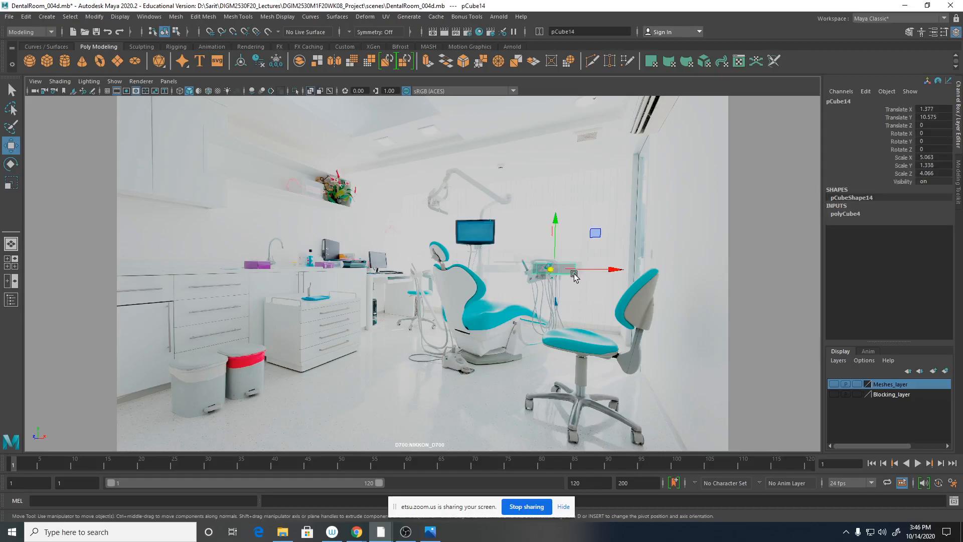
key("e")
left_click_drag(571, 271, 553, 269)
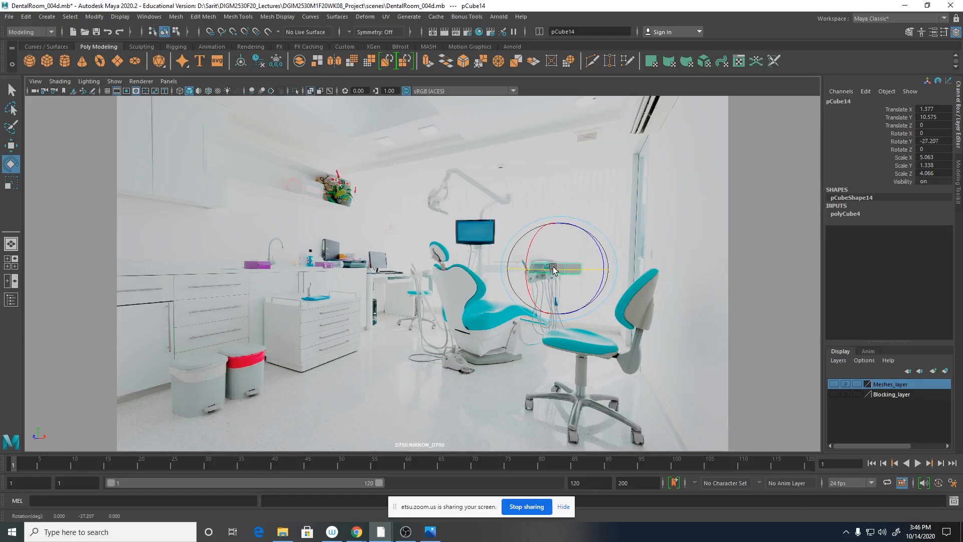
Reset the tray cube's Y rotation to 0.
left_click(944, 143)
type("0")
key("Return")
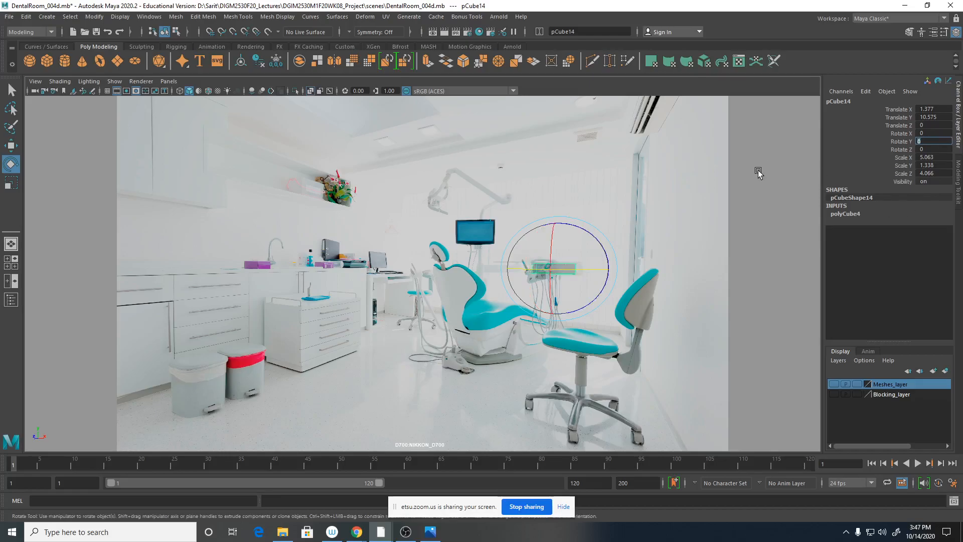
Match the small front cube to the tray's width, scaling it to about 5.046 along X and moving it to about X 1.349.
key("space")
left_click_drag(679, 313, 755, 288, "alt")
left_click(620, 304)
key("r")
key("w")
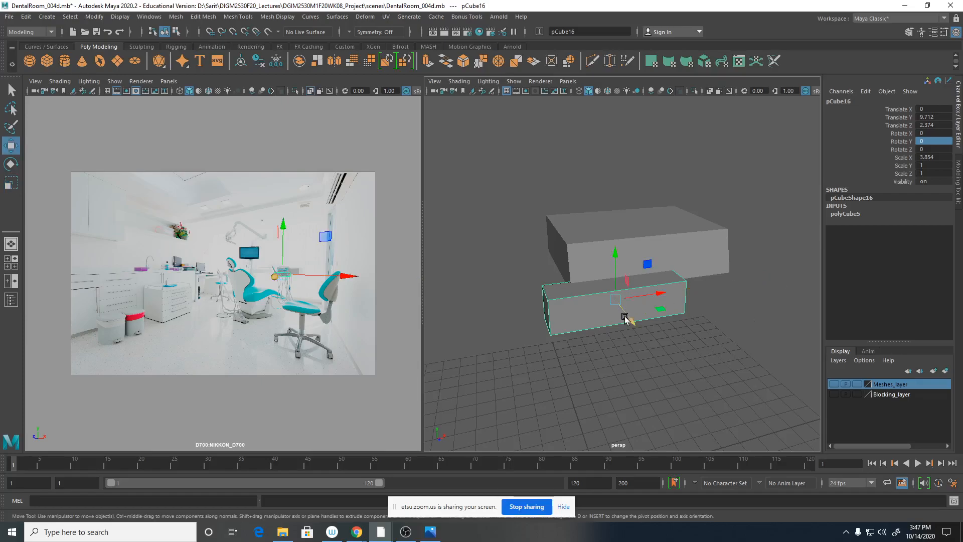
left_click_drag(660, 295, 701, 289)
key("r")
key("w")
key("r")
left_click_drag(702, 291, 702, 290)
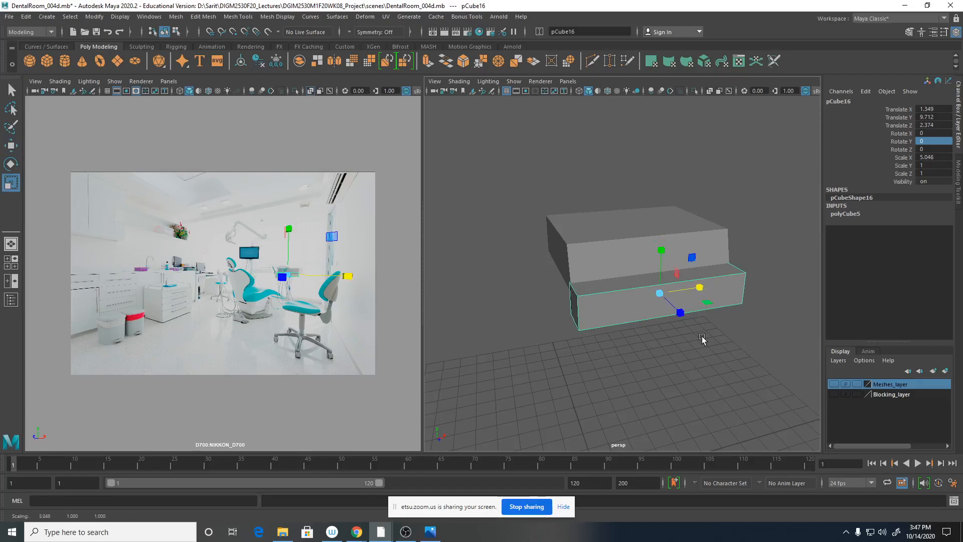
Try thinning the front cube to about 0.495 along Z, and undo the scaling.
left_click_drag(699, 343, 610, 300, "alt")
key("e")
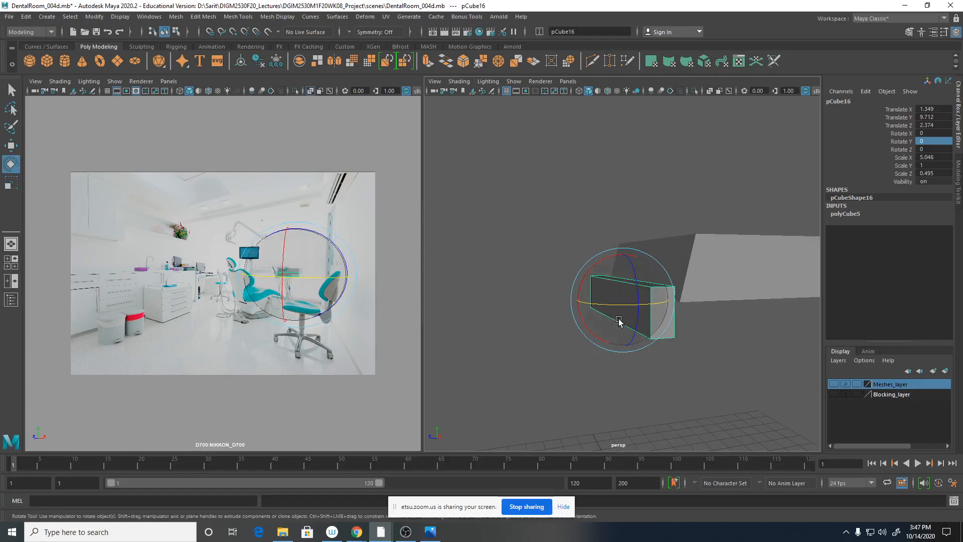
key("ctrl+z")
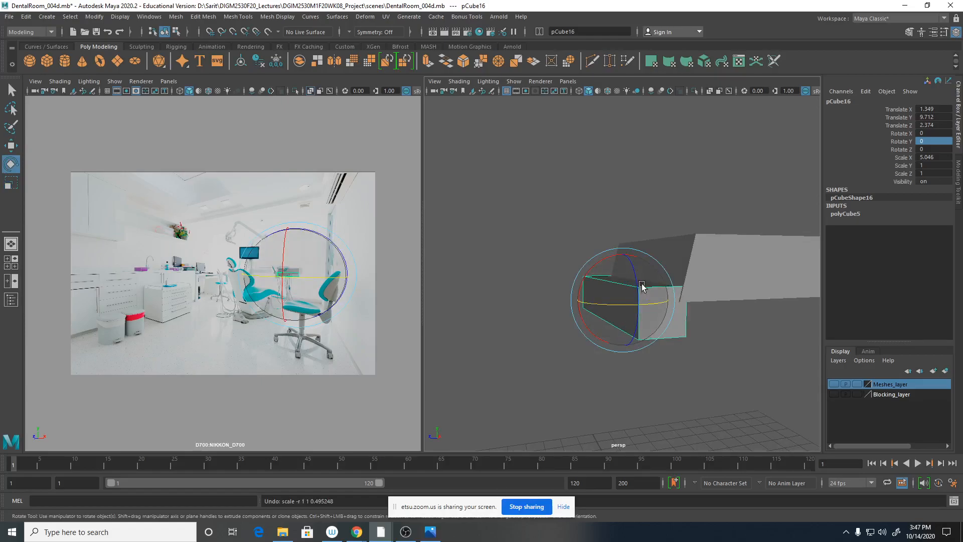
Flatten the front cube to about 0.569 along Y and raise it to about Y 10.772.
key("r")
mouse_move(623, 256)
left_mouse_down()
mouse_move(625, 274)
mouse_move(620, 244)
left_mouse_up()
key("w")
left_click_drag(652, 271, 542, 319, "alt")
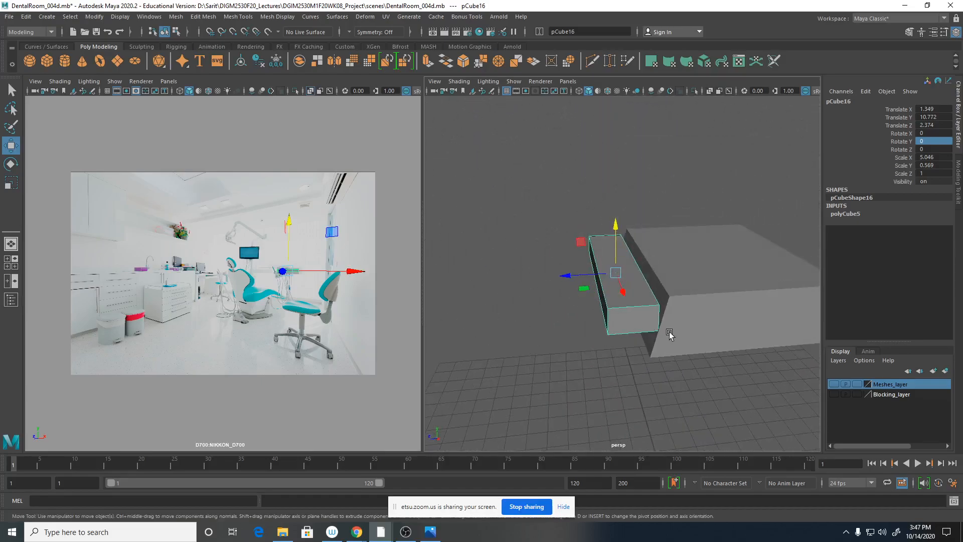
Snap the front cube's pivot to its lower corner vertex beside the tray.
key("d")
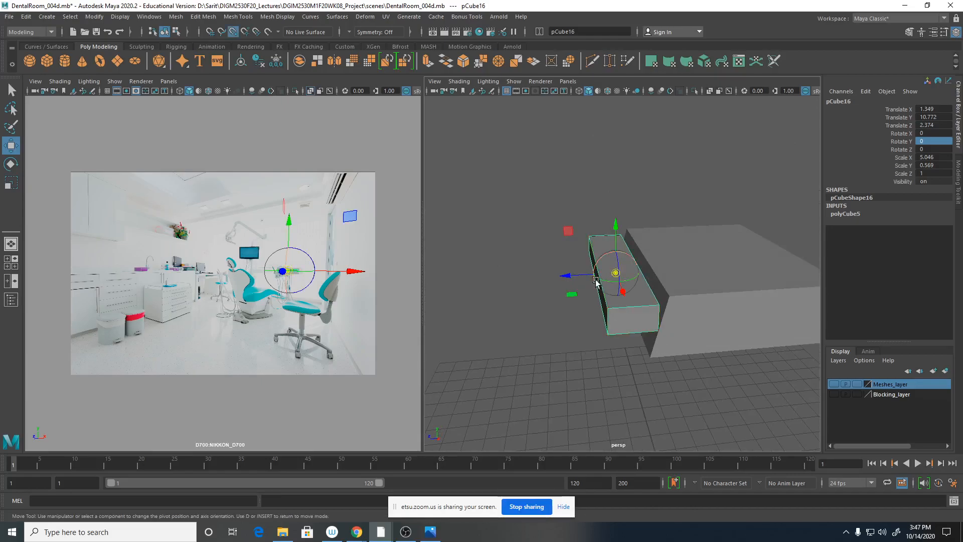
left_click_drag(612, 272, 658, 329)
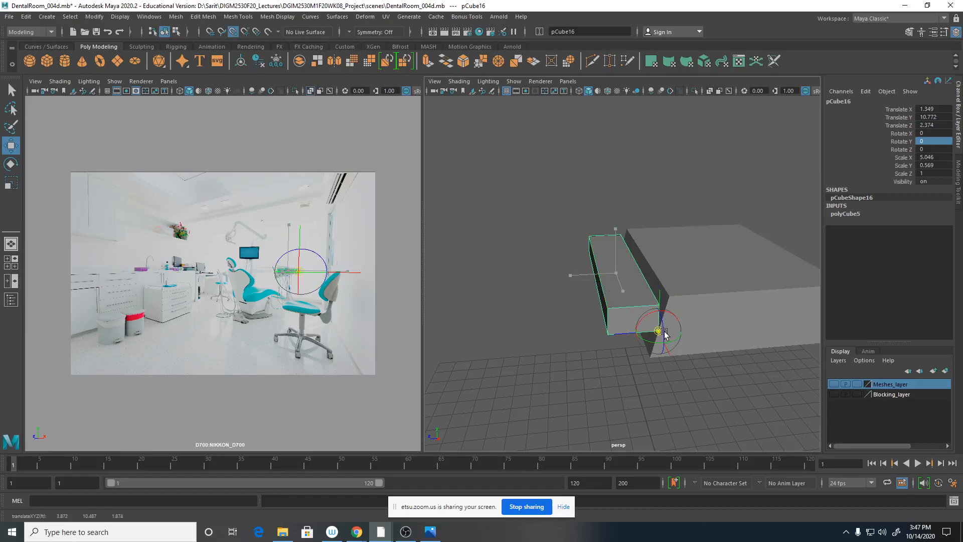
key("d")
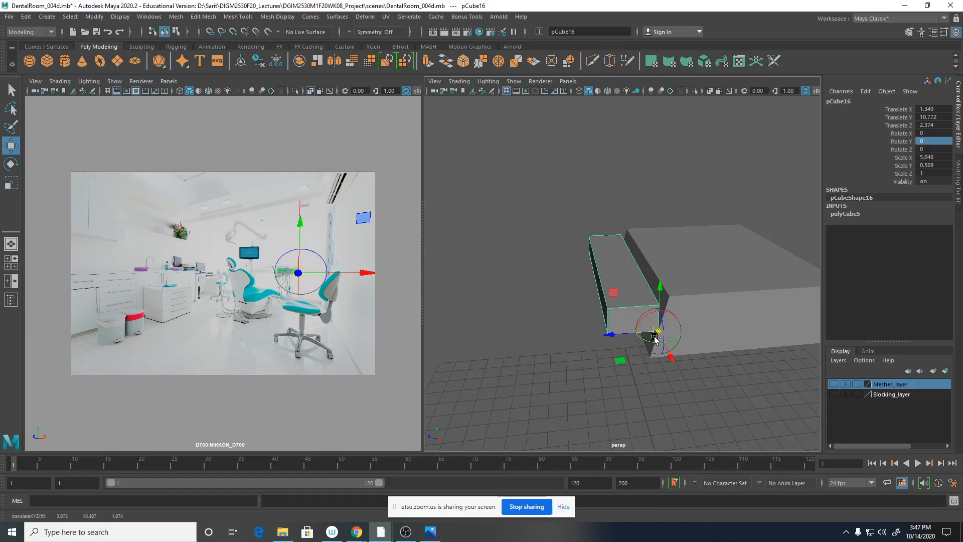
key("d")
Scale the front cube to about 0.369 in Y and 0.911 in Z, and rotate it about 73.6° around X.
key("r")
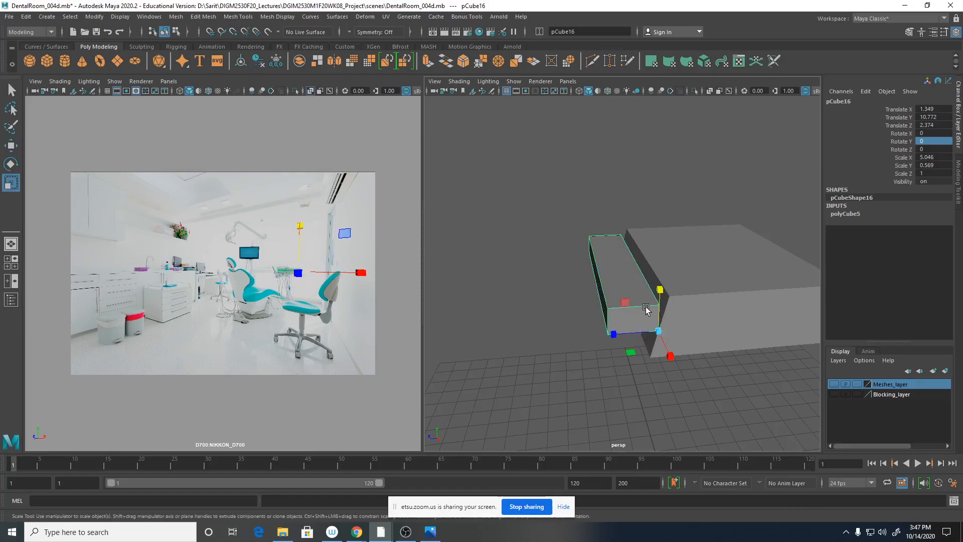
left_click_drag(660, 287, 660, 307)
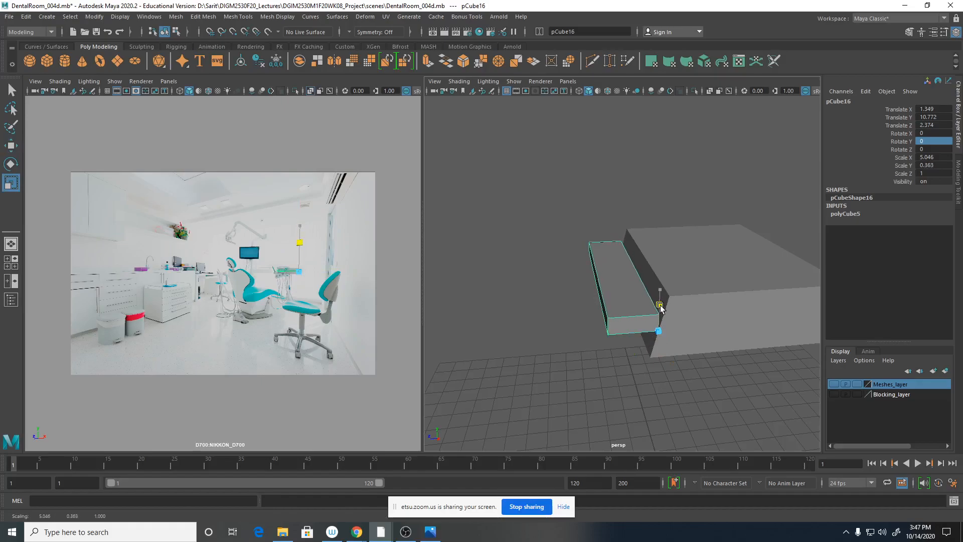
left_click_drag(612, 333, 620, 336)
key("e")
left_click_drag(641, 303, 627, 356)
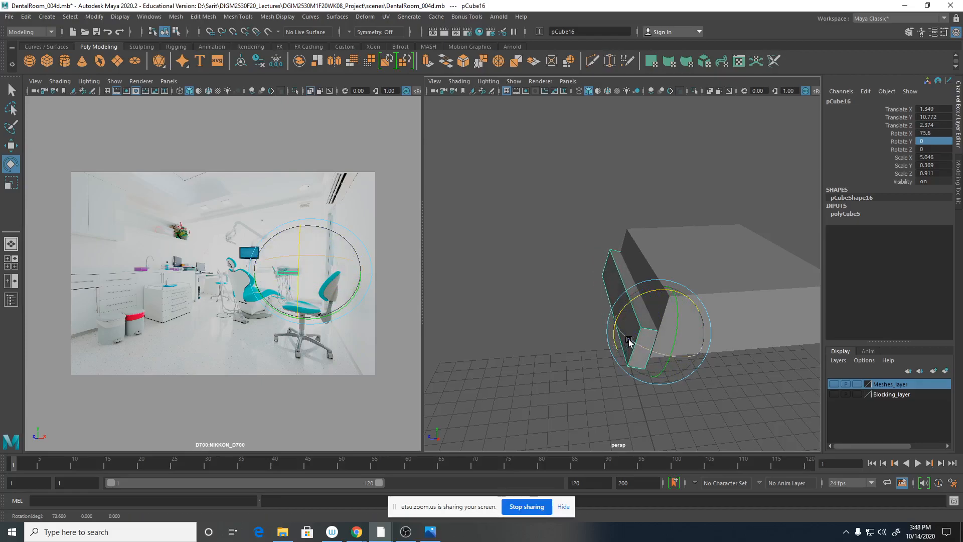
Compare the slope with the reference photo in Photos, and move the tray cube's upper front edge slightly farther back along Z.
left_click(430, 532)
left_click_drag(317, 305, 292, 109)
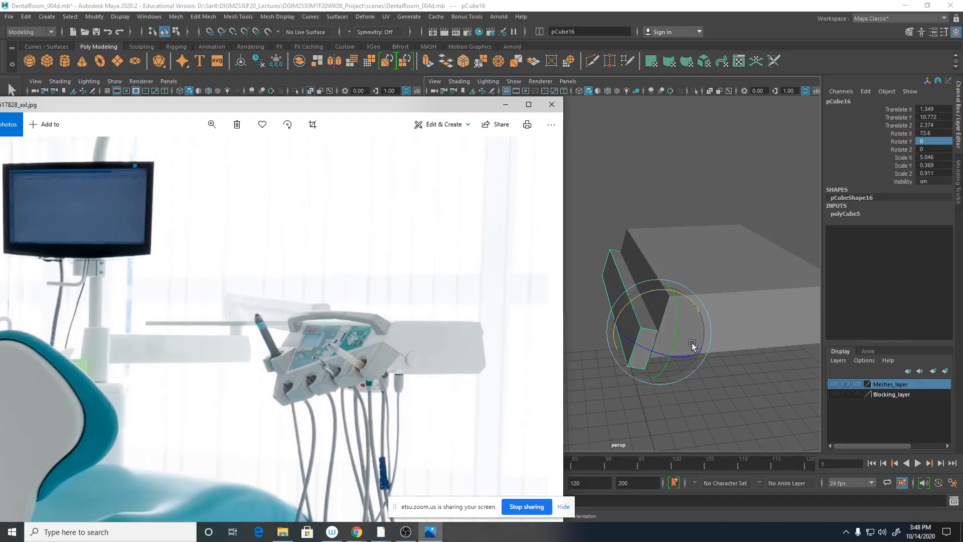
left_click(650, 266)
right_click_drag(651, 248, 654, 233)
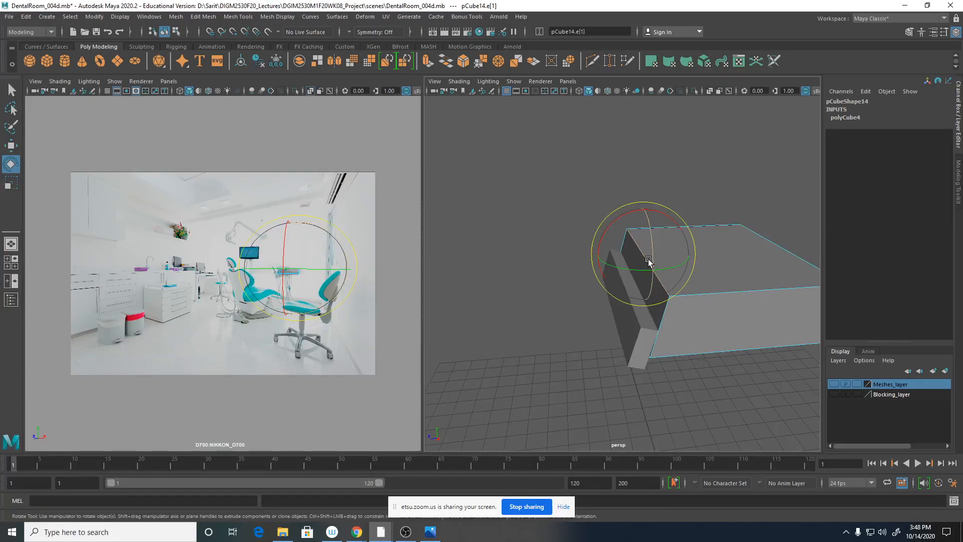
key("w")
left_click_drag(604, 257, 615, 259)
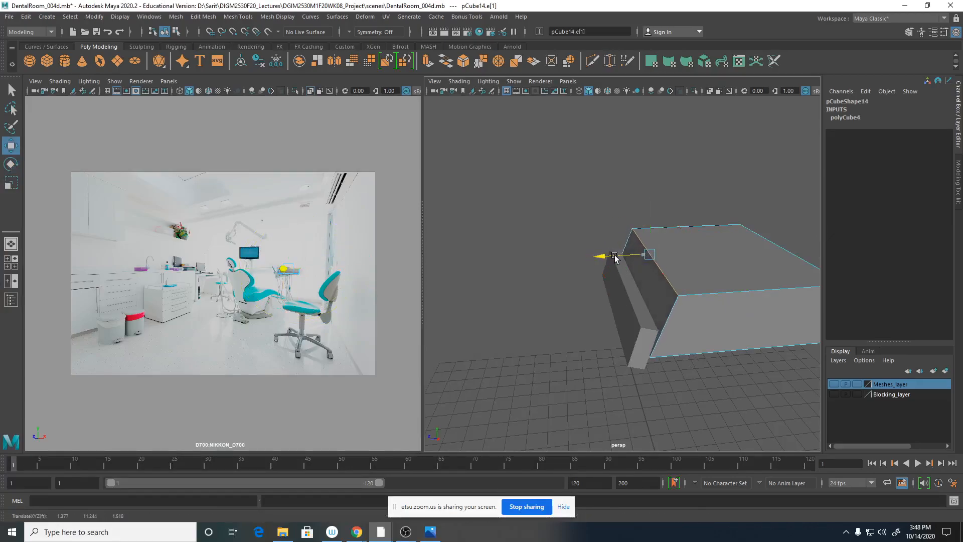
left_click(644, 345)
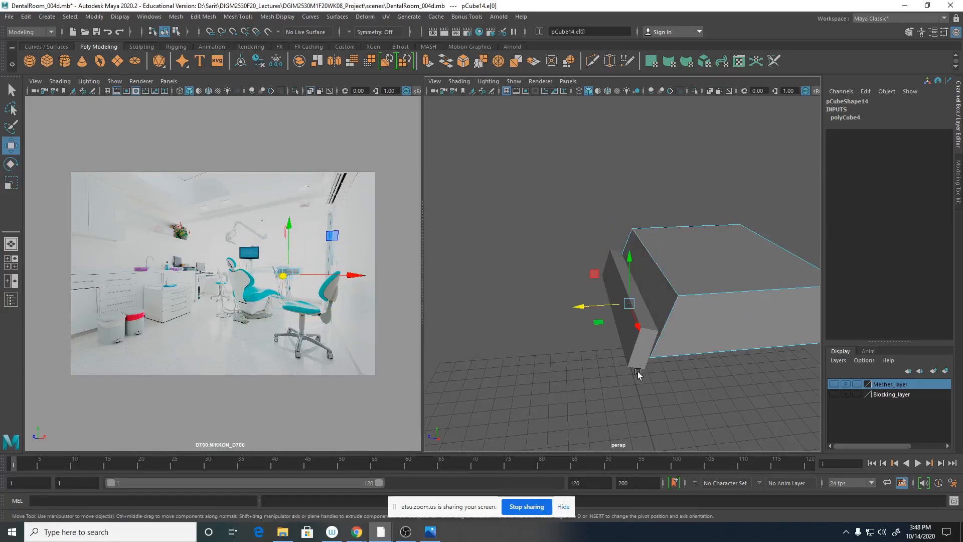
right_click_drag(636, 271, 682, 240)
Fit the front cube against the tray's slope by rotating it to about 70.268° around X and moving it to about Z 2.058.
left_click(656, 337)
key("e")
left_click_drag(631, 304, 634, 299)
key("w")
left_click_drag(625, 334, 643, 335)
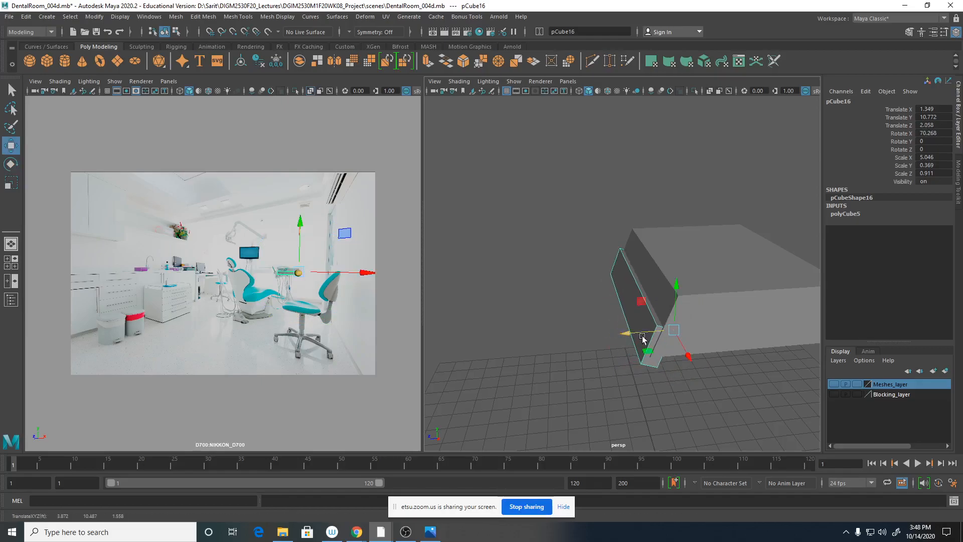
Compare the front cube with the reference photo in Photos, and lower it to about Y 10.56.
mouse_move(669, 381)
left_mouse_down("alt")
mouse_move(738, 392)
mouse_move(672, 383)
left_mouse_up("alt")
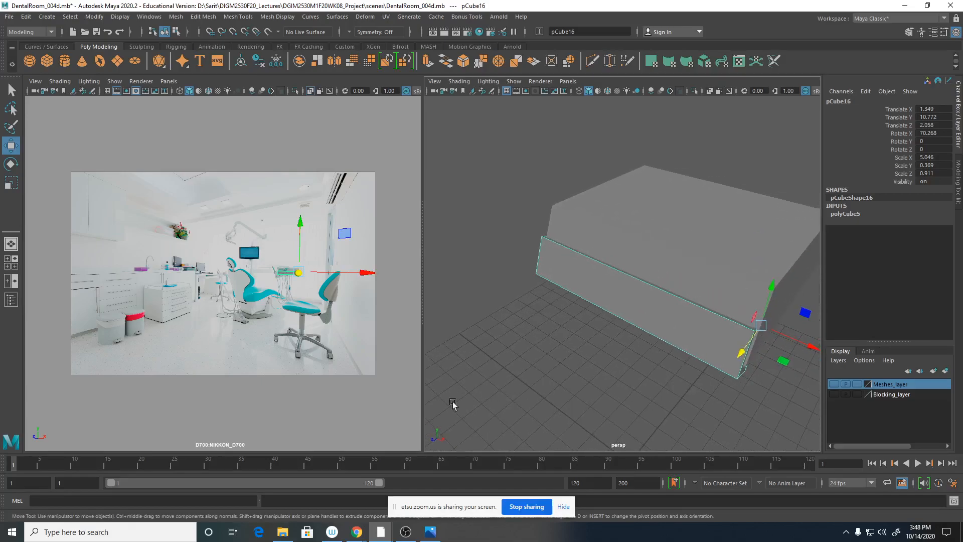
left_click(437, 534)
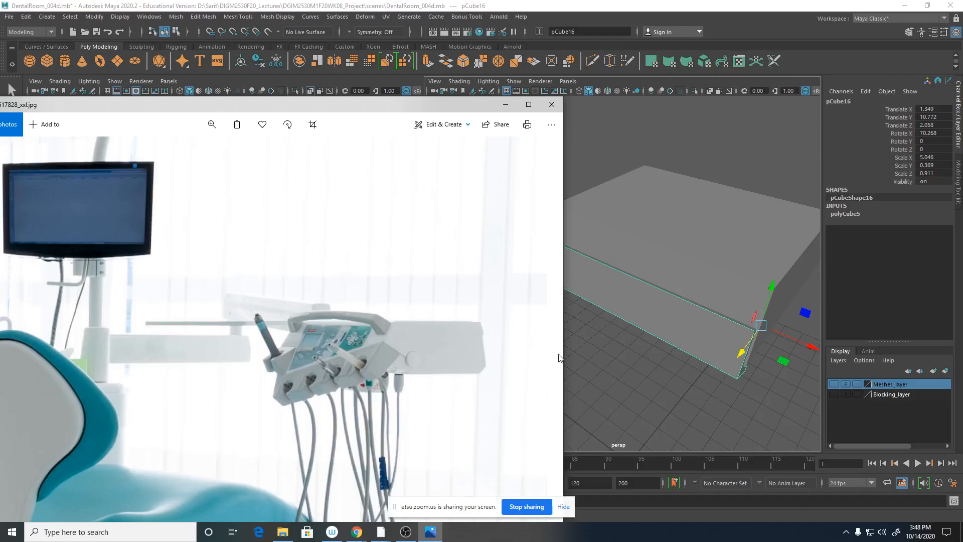
mouse_move(656, 372)
right_mouse_down("alt")
mouse_move(612, 363)
mouse_move(657, 360)
right_mouse_up("alt")
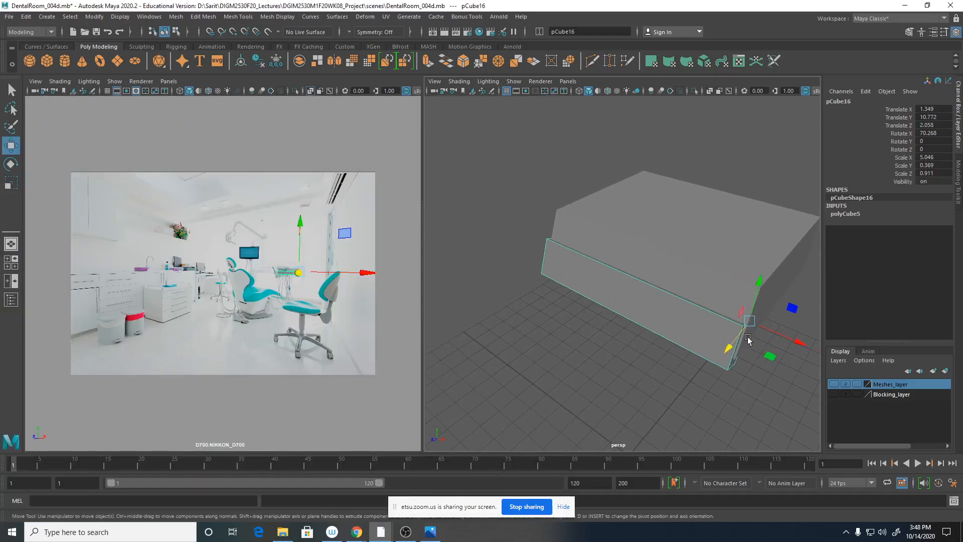
left_click_drag(758, 307, 755, 314)
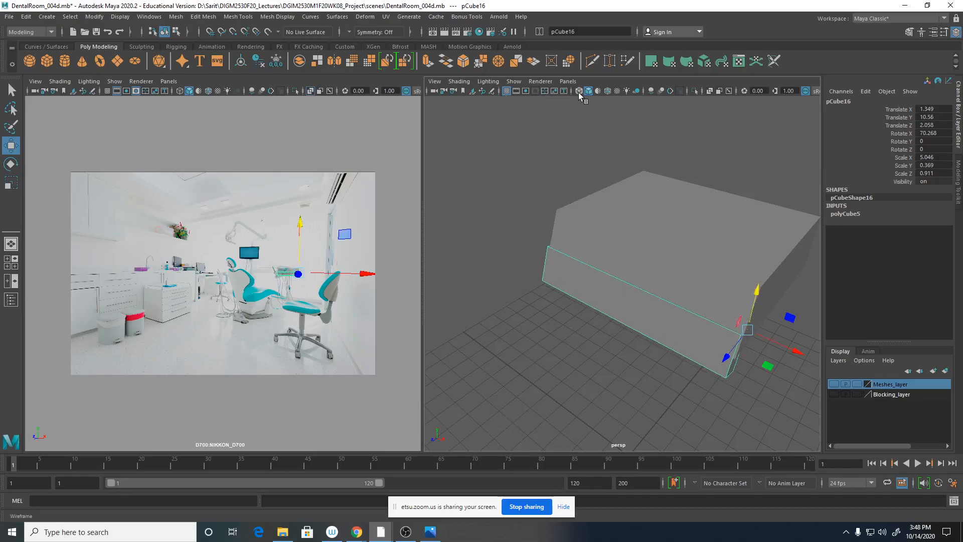
Display wireframe on shaded in the perspective view and shift the front cube to about X 1.368.
left_click(607, 91)
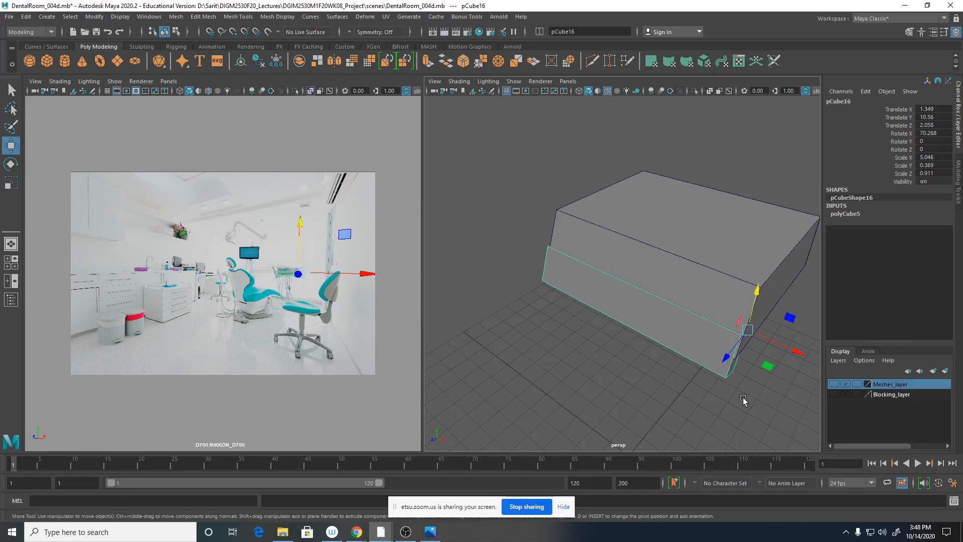
left_click_drag(743, 400, 755, 380, "alt")
left_click_drag(785, 328, 792, 356)
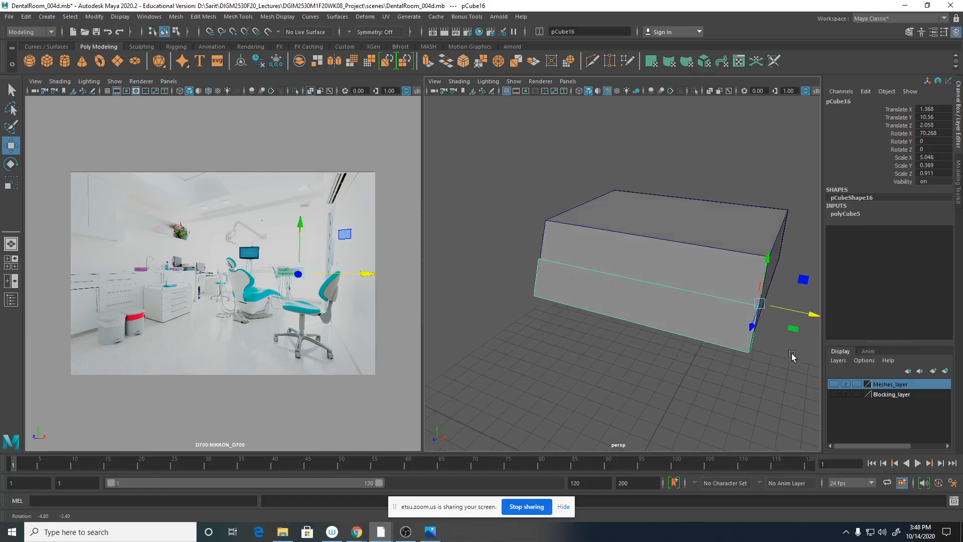
Tilt the front cube sideways to about Rotate Z 4.945, and move it to about Y 10.831, Z 1.915.
key("e")
left_click_drag(742, 261, 766, 262)
key("w")
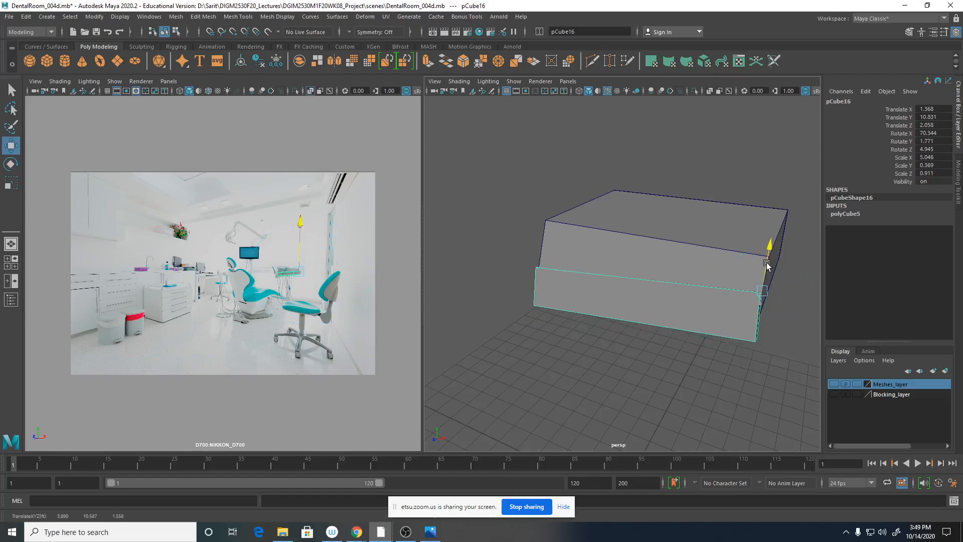
left_click_drag(752, 371, 676, 368, "alt")
left_click_drag(620, 311, 630, 310)
Tilt the front cube further to about Rotate Z 11.982, move it to about Y 11.055, and scale it to about 1.044 in Z.
key("e")
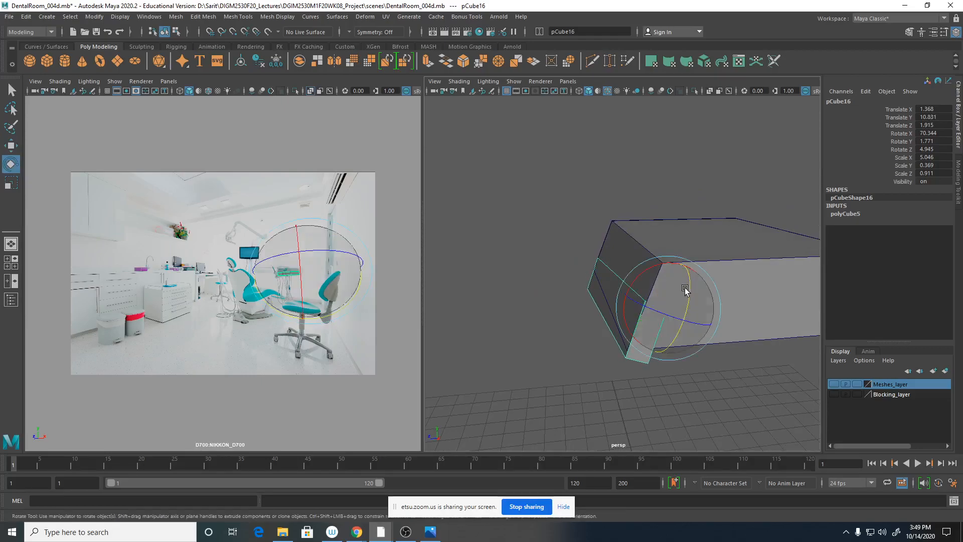
left_click_drag(692, 286, 724, 351)
key("w")
left_click_drag(789, 290, 769, 317)
key("r")
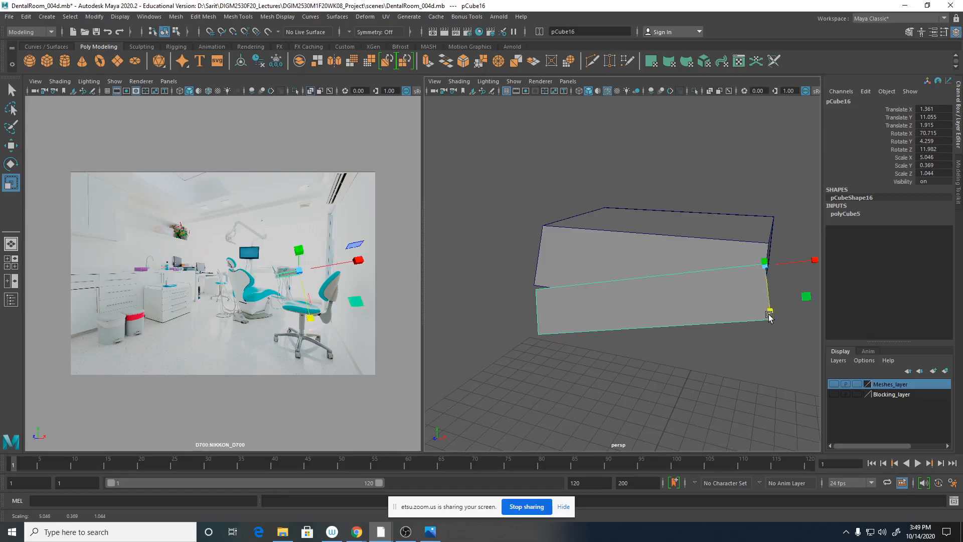
Ease the front cube's tilt to about Rotate Z 10.393 and compare its angle with the handpiece holder in the reference photo.
key("w")
key("e")
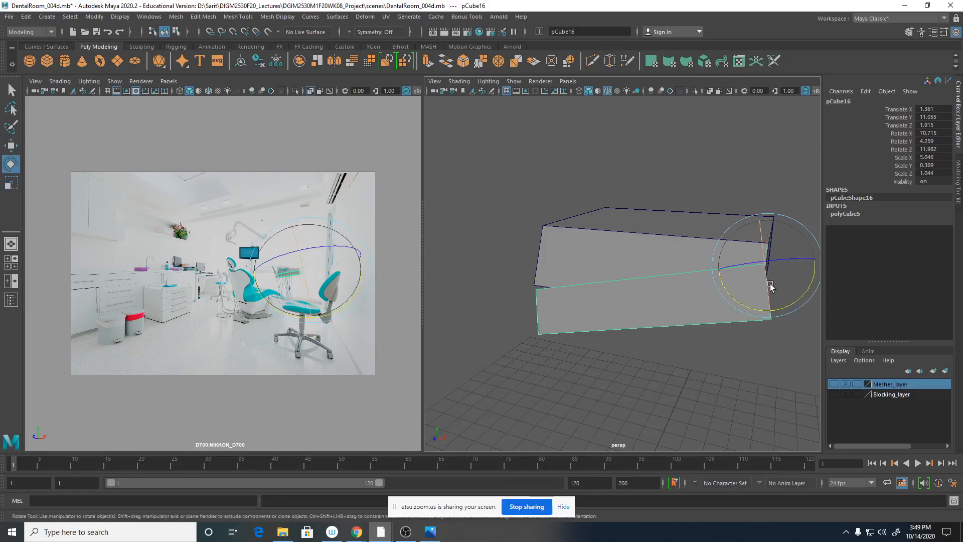
left_click_drag(796, 302, 794, 300)
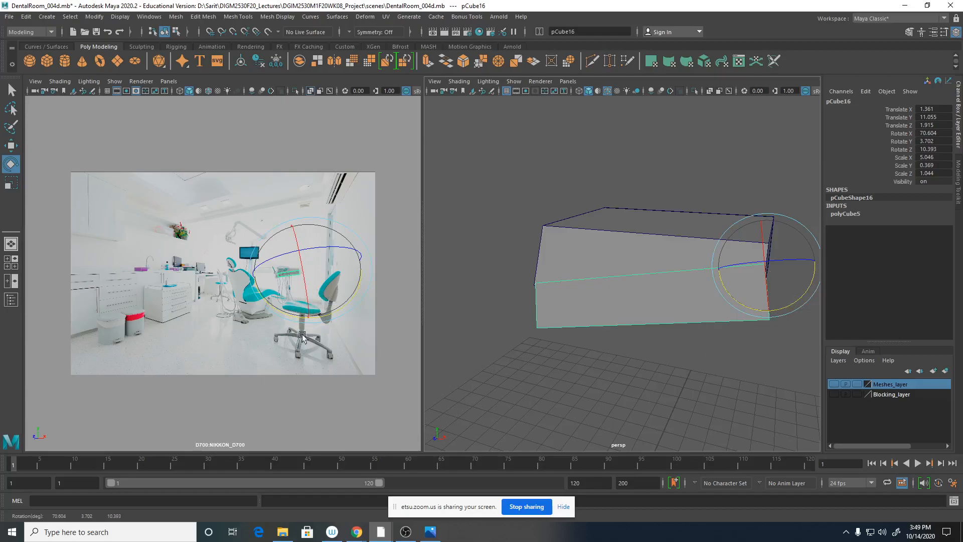
scroll(654, 354, "up", 1)
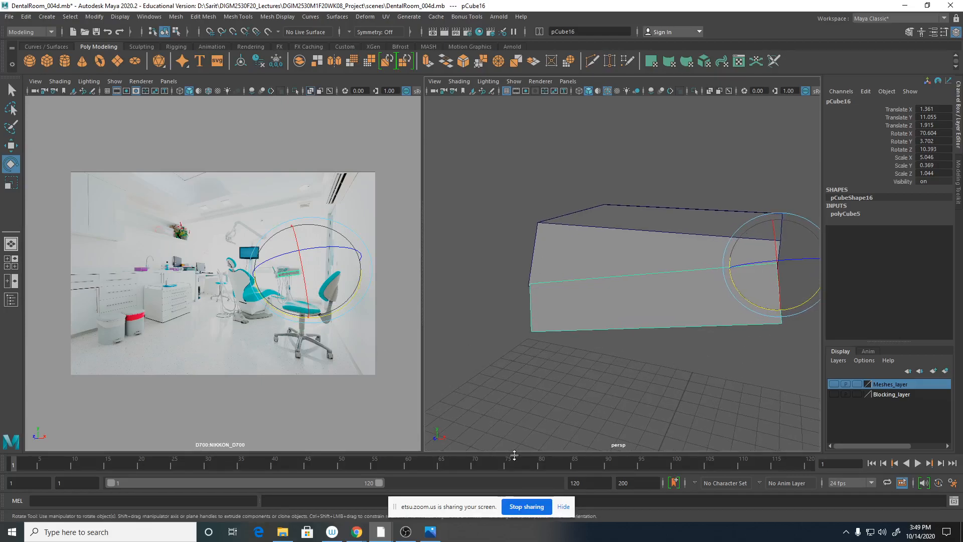
left_click(430, 531)
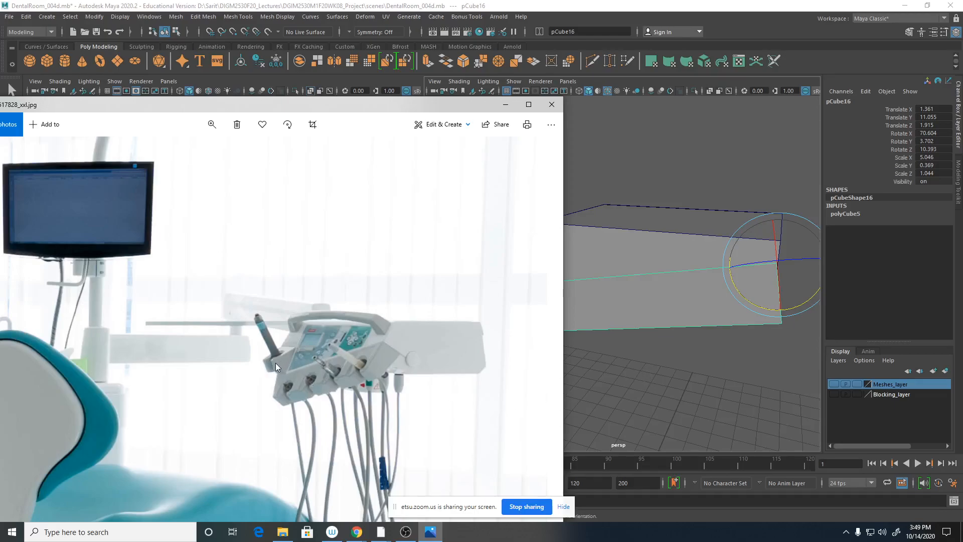
Check the tray against the reference photo, add a new cube, and move it to about Y 10.89, Z 1.964 on the tray's front.
left_click(708, 198)
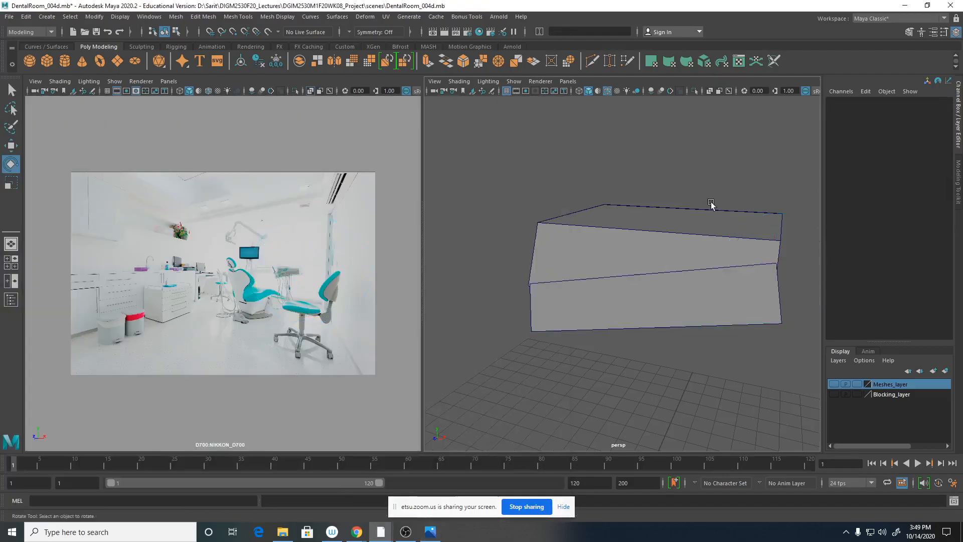
left_click(629, 251)
left_click_drag(628, 252, 612, 311, "alt")
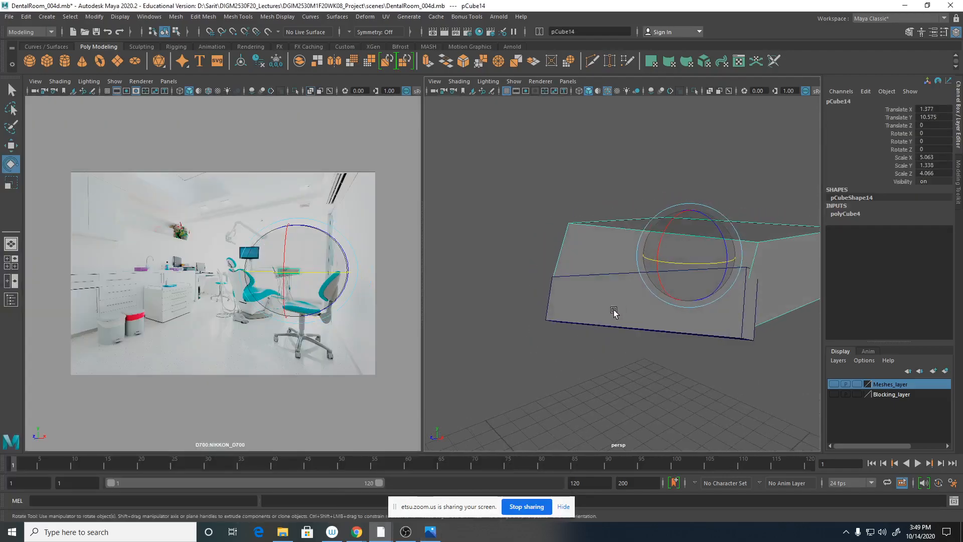
left_click(431, 531)
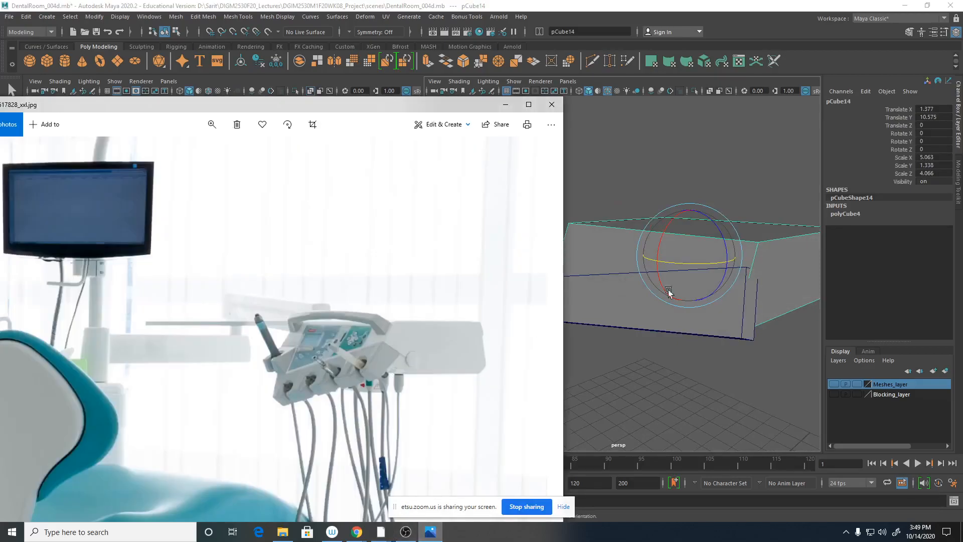
left_click(769, 274)
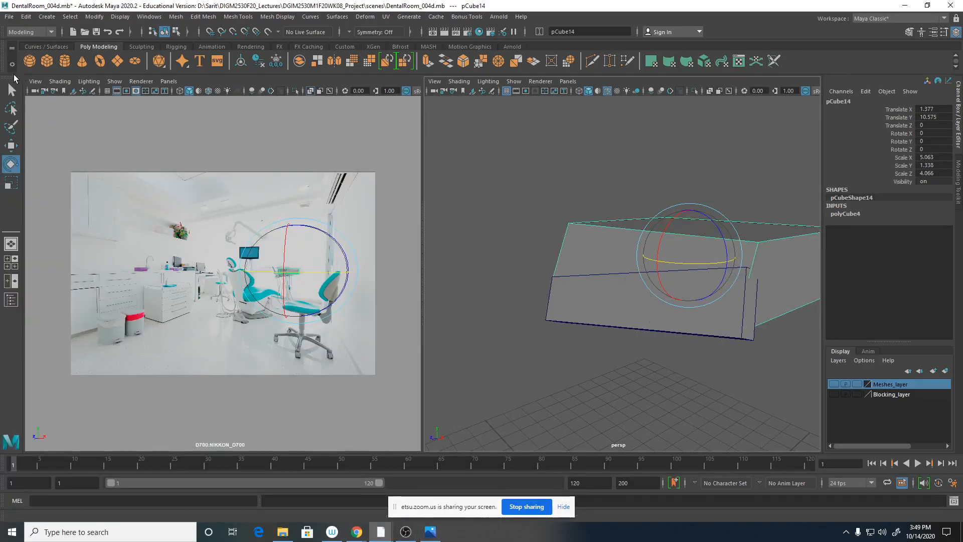
left_click(46, 61)
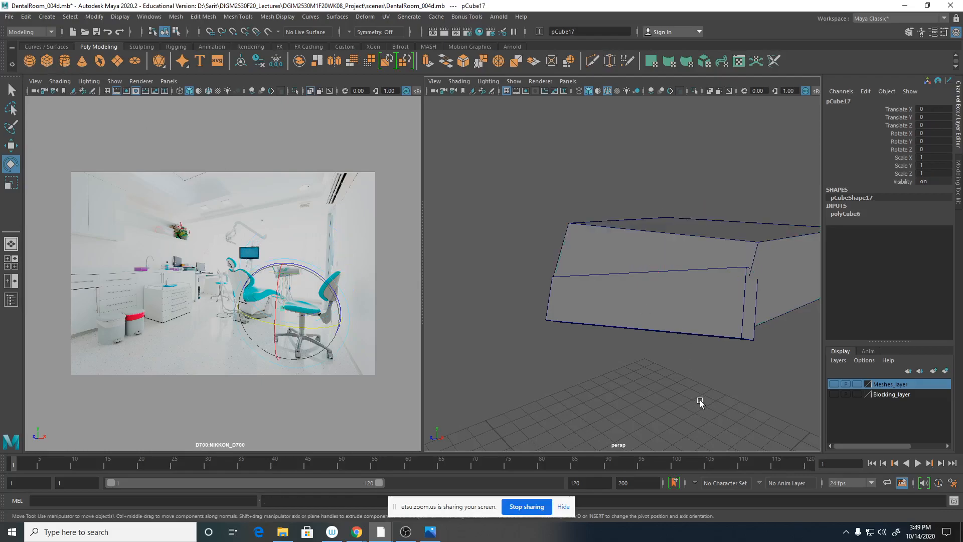
key("w")
right_click_drag(757, 408, 526, 364, "alt")
left_click_drag(622, 347, 636, 335)
left_click_drag(598, 294, 617, 286)
left_click(614, 335)
right_click_drag(616, 285, 750, 315, "alt")
left_click(591, 259)
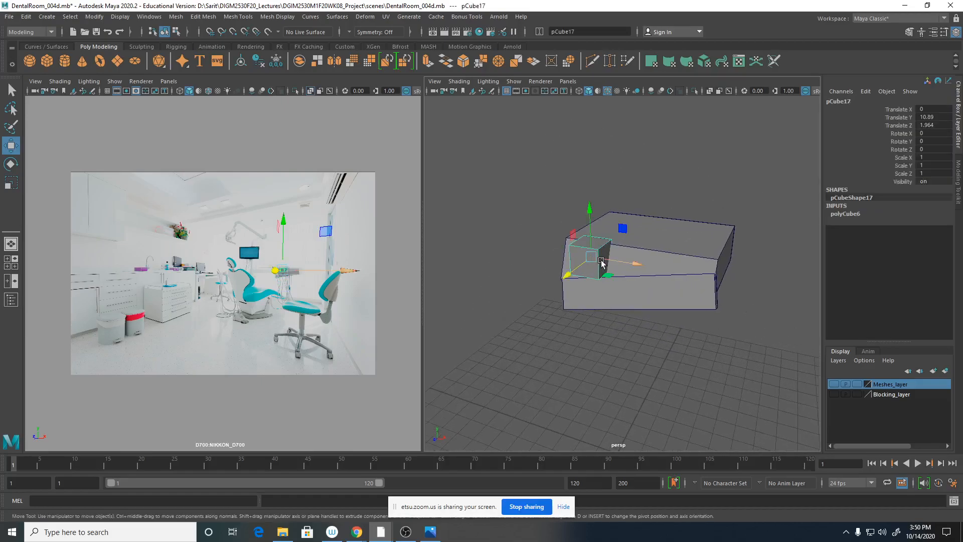
Scale the new small cube uniformly to about 0.889 and move it to about X -0.433, Y 10.56 near the tray's front corner.
key("r")
mouse_move(591, 258)
left_mouse_down()
mouse_move(582, 261)
mouse_move(593, 257)
mouse_move(584, 232)
mouse_move(606, 269)
left_mouse_up()
key("w")
left_click_drag(651, 362, 635, 354, "alt")
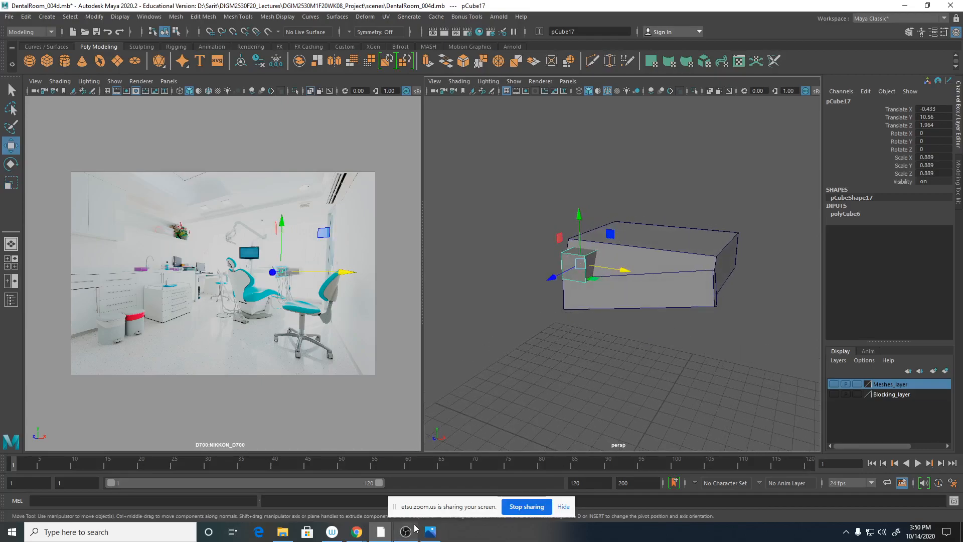
Compare with the reference photo, move the tilted front cube to about Z 1.816, and lengthen it to about 5.102 in X.
left_click(430, 532)
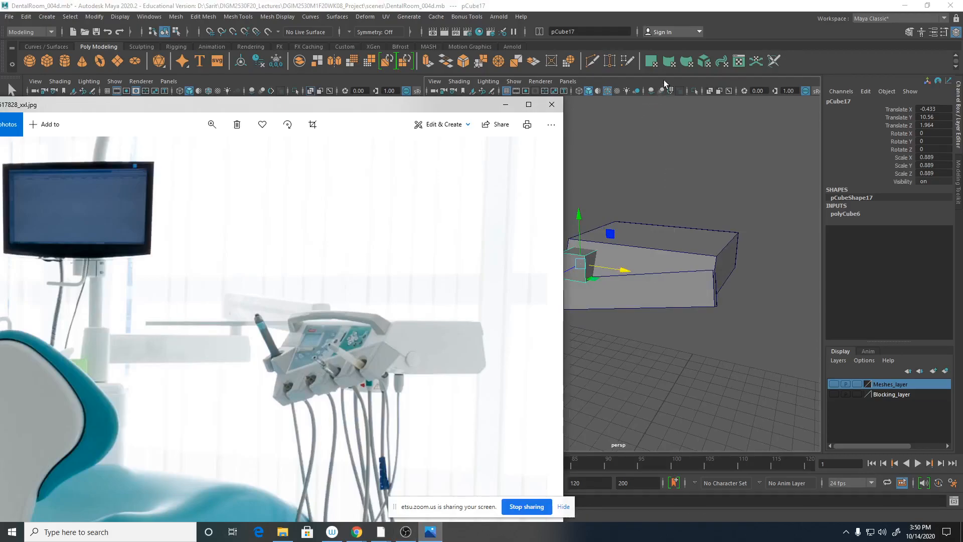
left_click(652, 103)
left_click_drag(711, 232, 645, 262, "alt")
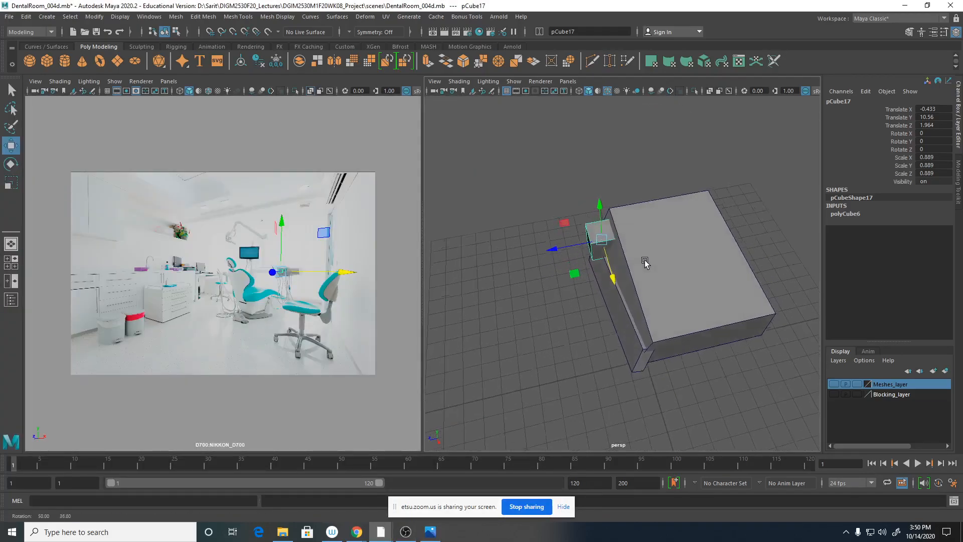
left_click(627, 366)
left_click_drag(616, 360, 761, 346)
key("r")
left_click_drag(748, 252, 748, 248)
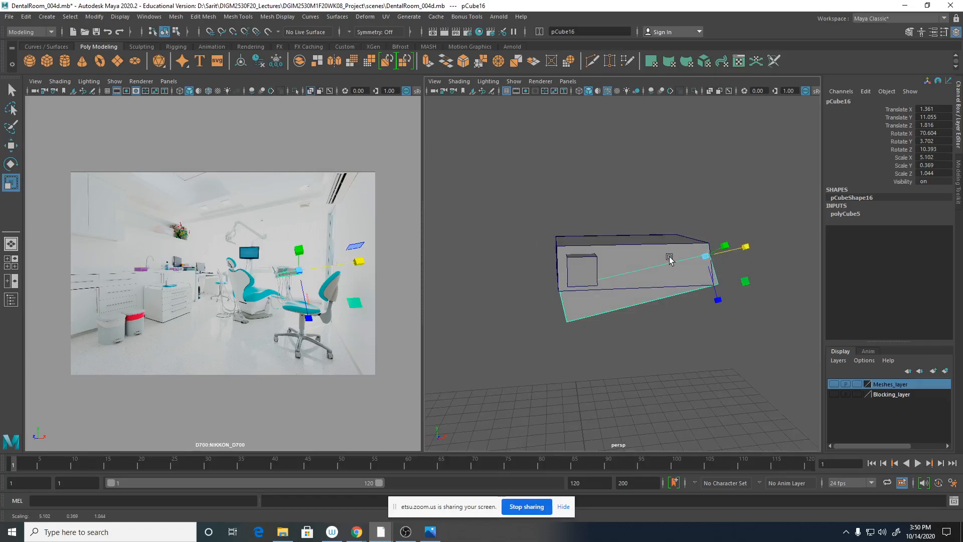
Check the axis orientation of the Scale and Rotate tools and study the handpiece sockets in the reference photo.
double_click(11, 182)
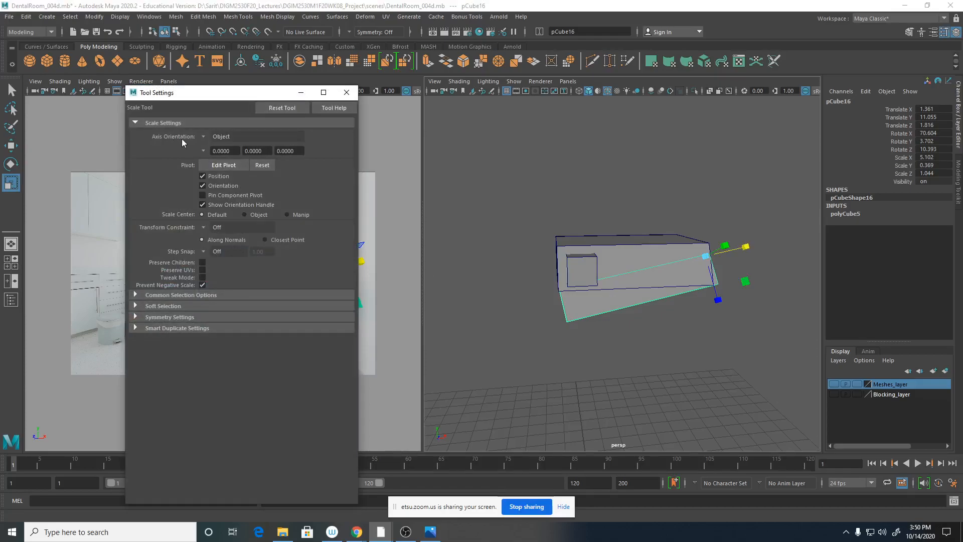
left_click(346, 93)
double_click(11, 164)
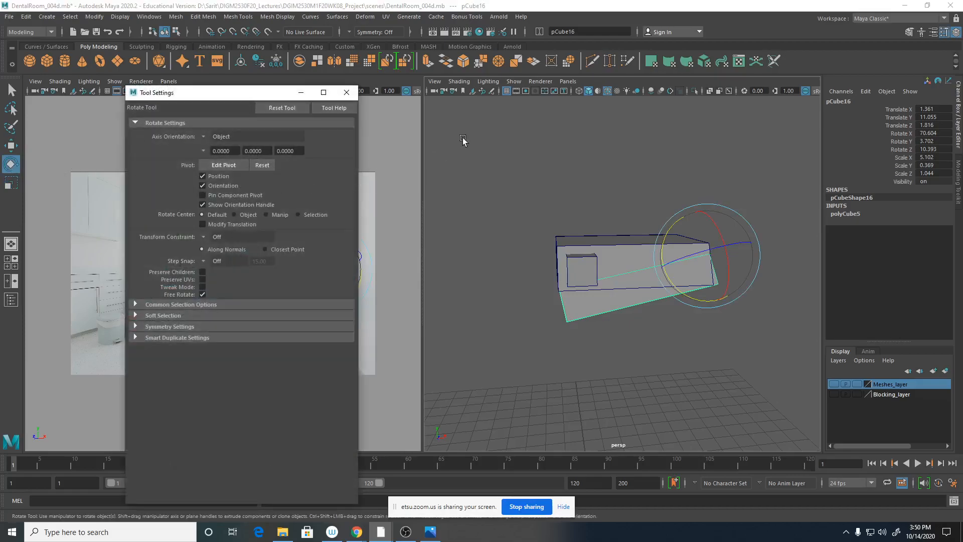
left_click(346, 92)
left_click_drag(672, 362, 687, 387, "alt")
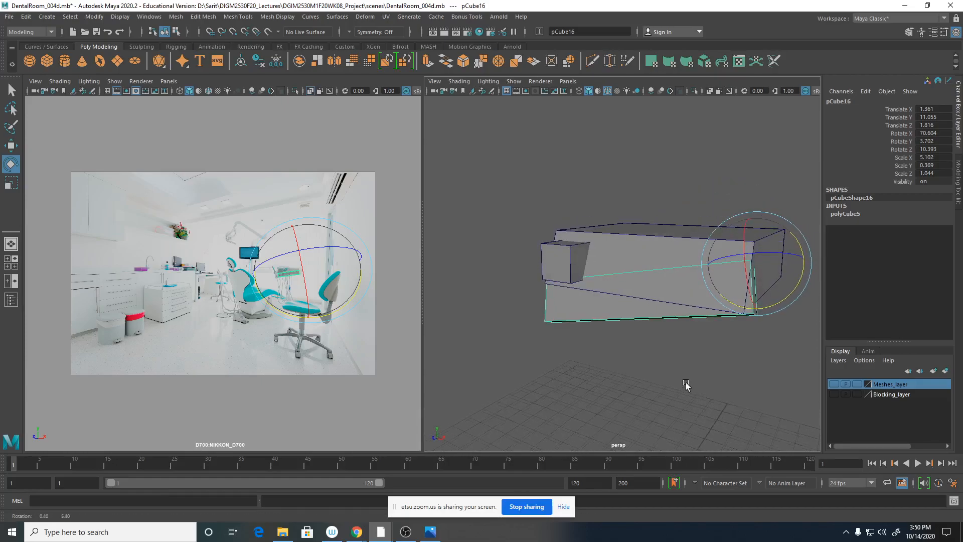
left_click(430, 535)
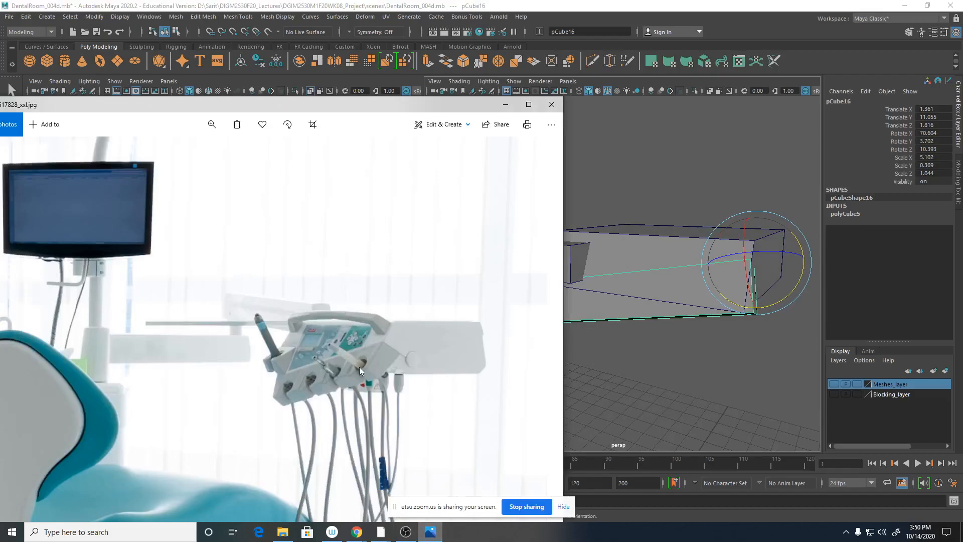
left_click(505, 104)
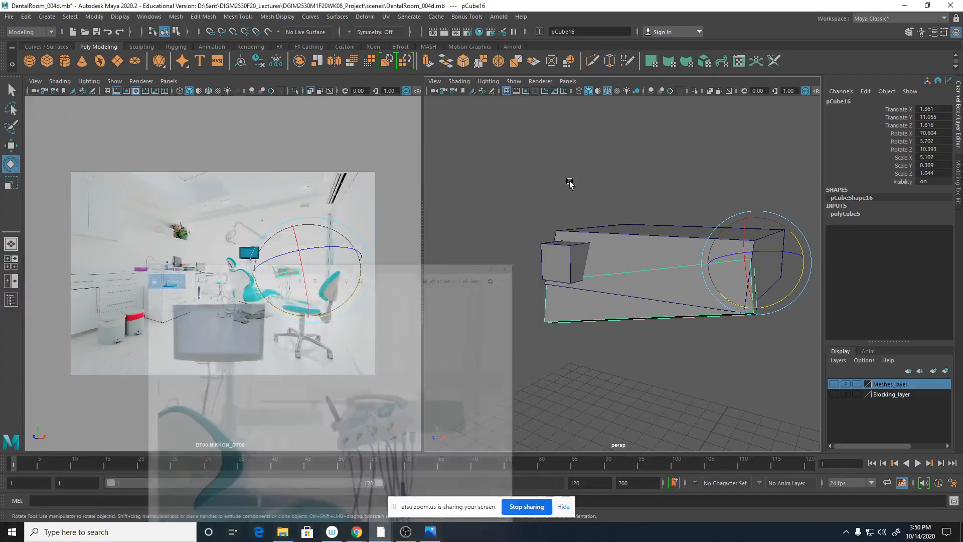
Select the small cylinder inside the tray in wireframe display, move it out to about Z 2.324, and restore shaded display.
key("f")
left_click_drag(554, 376, 616, 394, "alt")
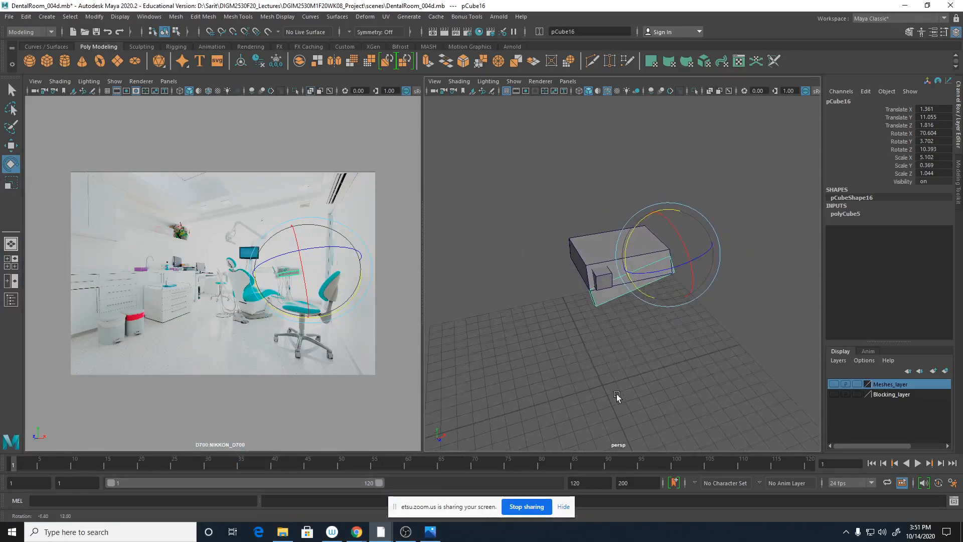
key("4")
scroll(606, 324, "up", 4)
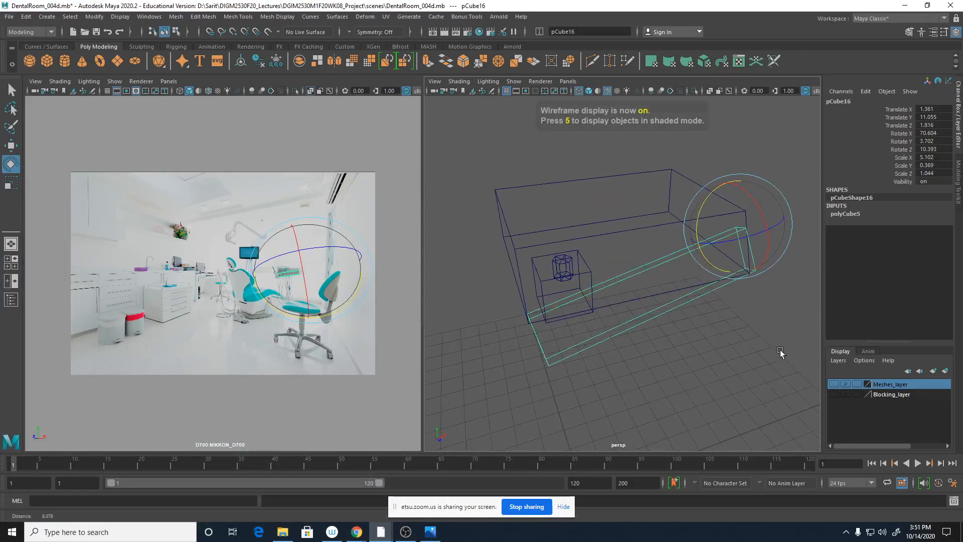
left_click(566, 263)
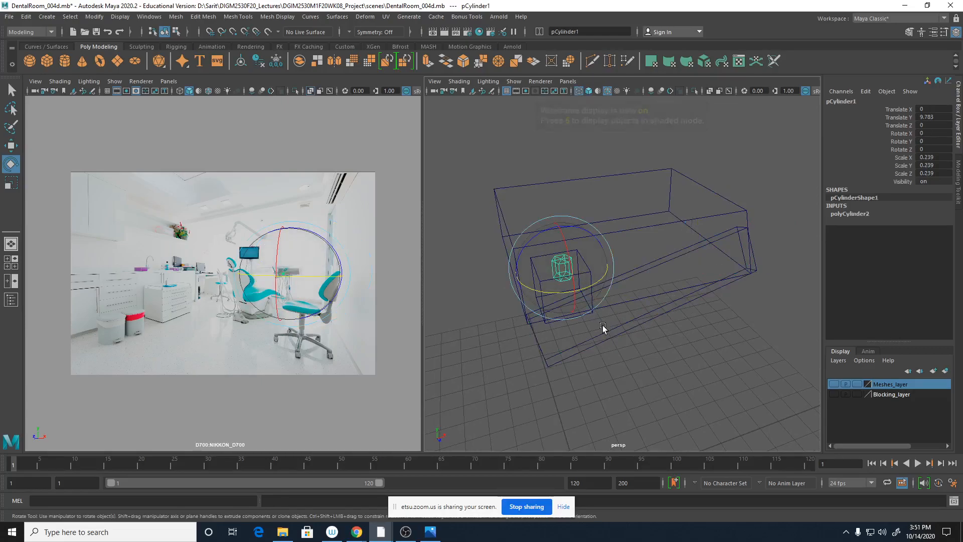
key("w")
left_click_drag(591, 307, 625, 362)
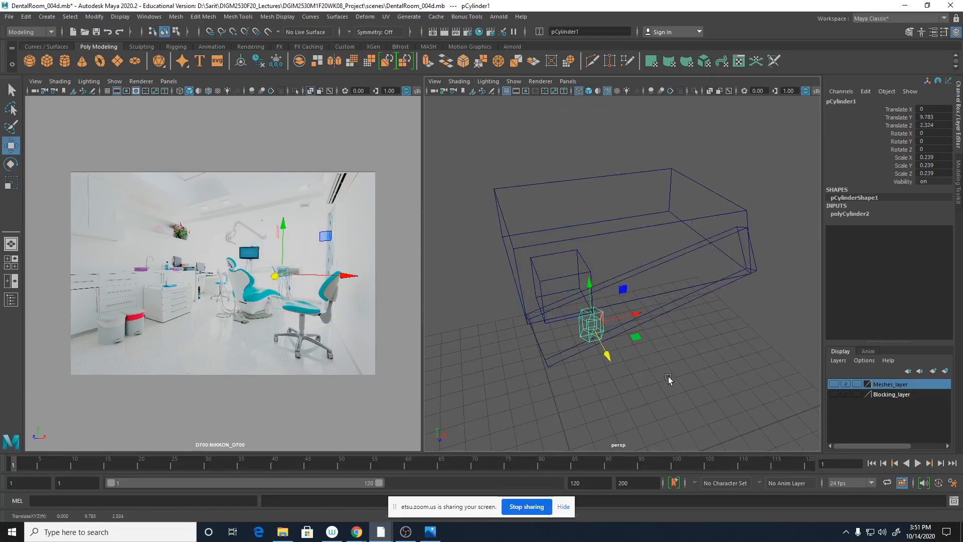
key("5")
Rotate the small cylinder to about 66.685 in X to match the slope of the tilted front cube.
mouse_move(697, 374)
left_mouse_down("alt")
mouse_move(617, 365)
mouse_move(612, 354)
left_mouse_up("alt")
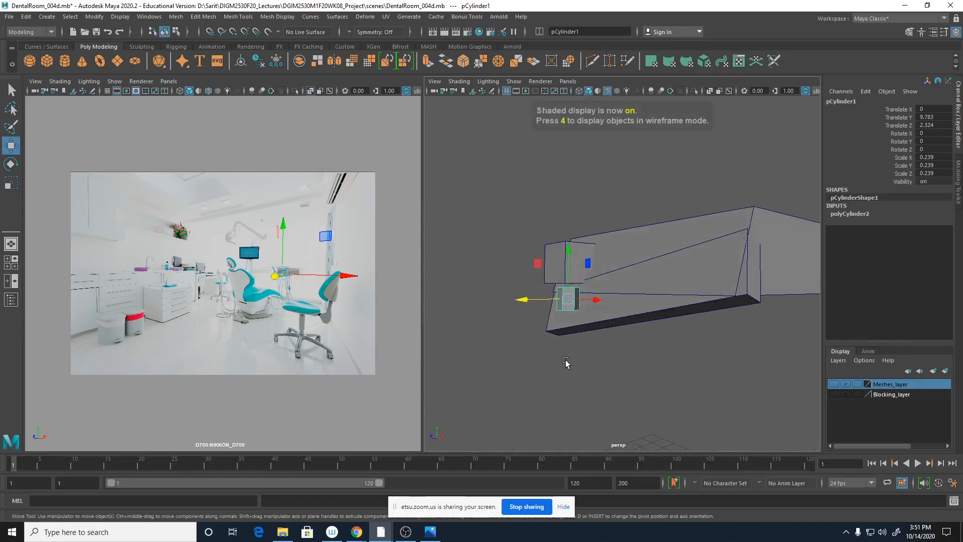
right_click_drag(569, 366, 672, 369, "alt")
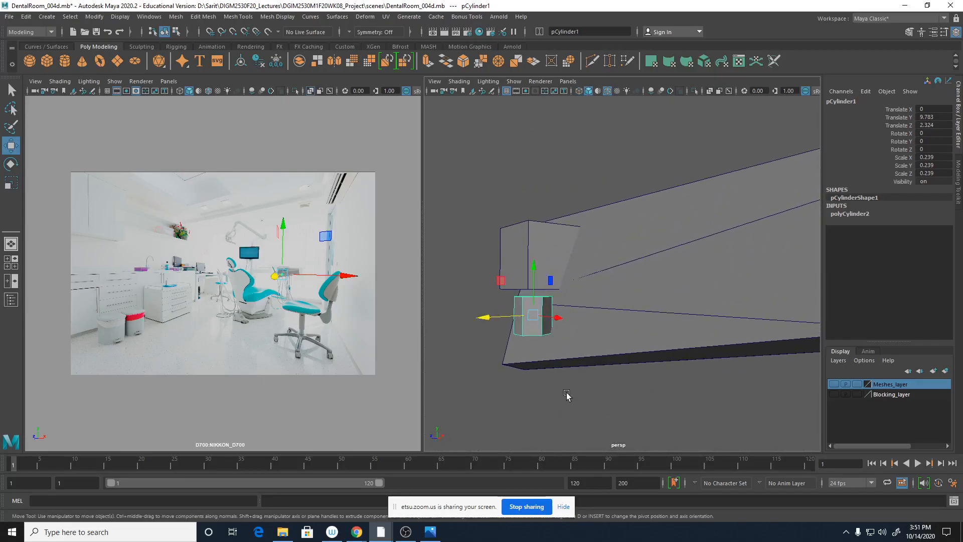
key("e")
left_click_drag(496, 292, 478, 348)
left_click_drag(588, 366, 537, 346, "alt")
left_click_drag(537, 346, 515, 315)
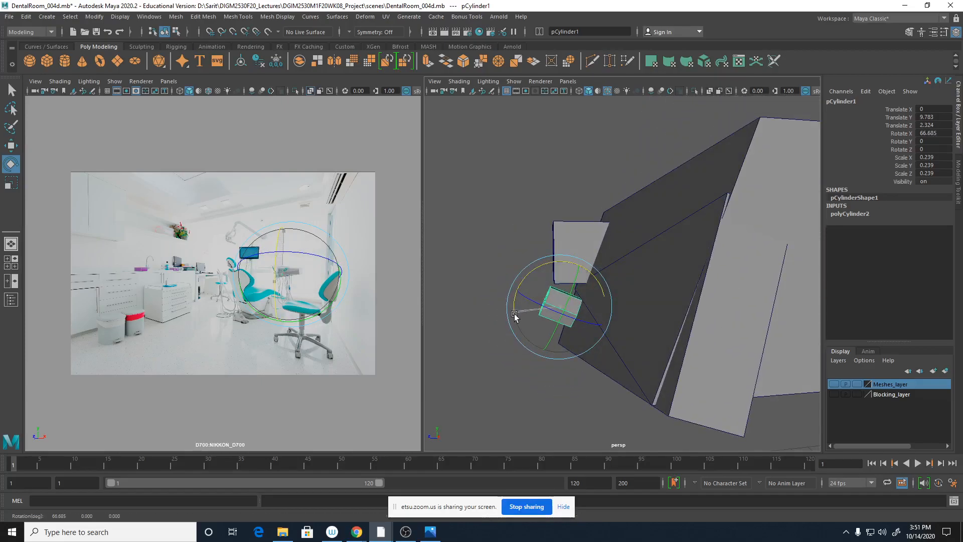
Set the Move tool's axis orientation to Object for the tilted cylinder.
key("w")
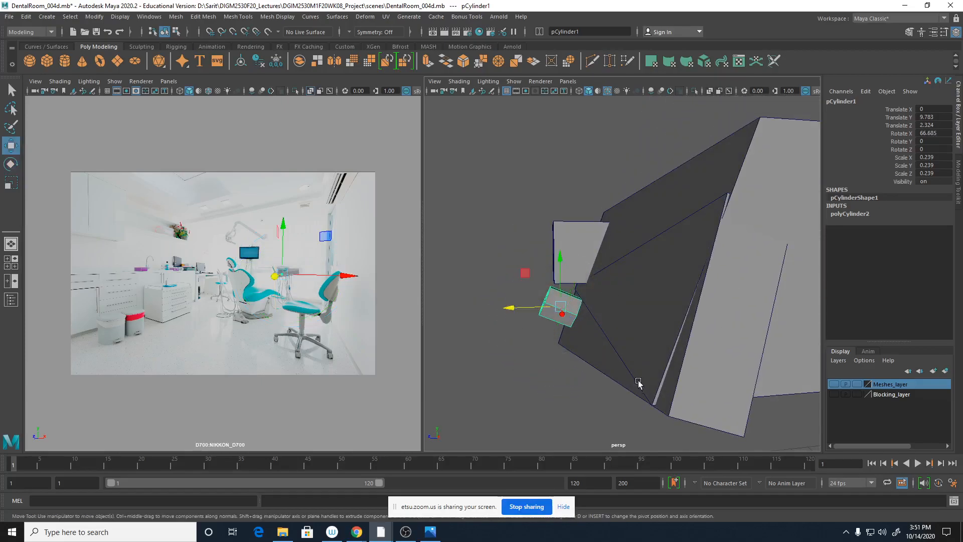
double_click(10, 145)
left_click(204, 136)
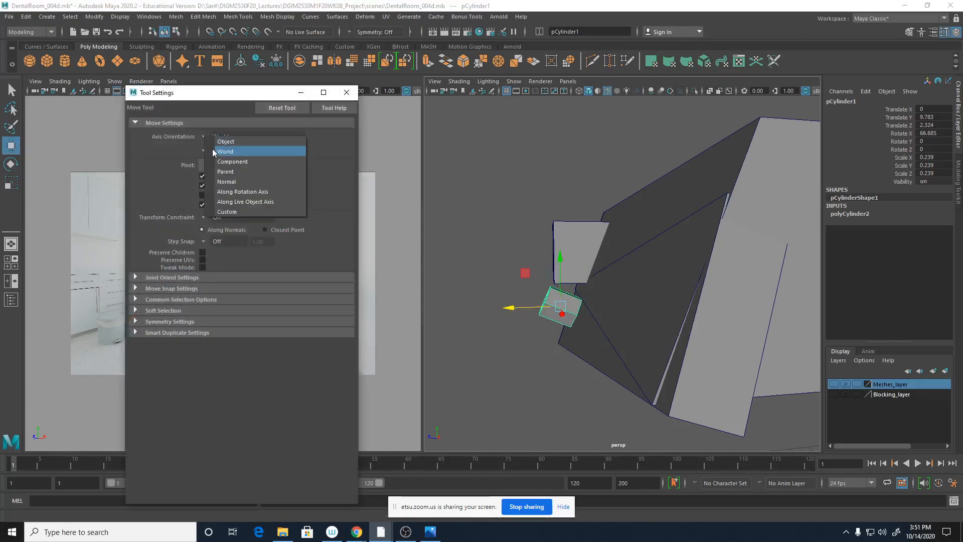
left_click(213, 141)
Fit the cylinder against the tilted front cube at about X -0.36, Y 9.552, Z 2.306, rotated to about 67.31, 5.512, 12.939.
left_click_drag(515, 289, 522, 293)
left_click_drag(522, 325, 587, 337, "alt")
left_click_drag(528, 361, 586, 359)
mouse_move(586, 359)
middle_mouse_down("alt")
mouse_move(595, 339)
mouse_move(584, 344)
middle_mouse_up("alt")
key("e")
left_click_drag(566, 345, 577, 346)
left_click_drag(608, 374, 616, 387, "alt")
left_click_drag(591, 340, 568, 320)
key("w")
left_click(301, 93)
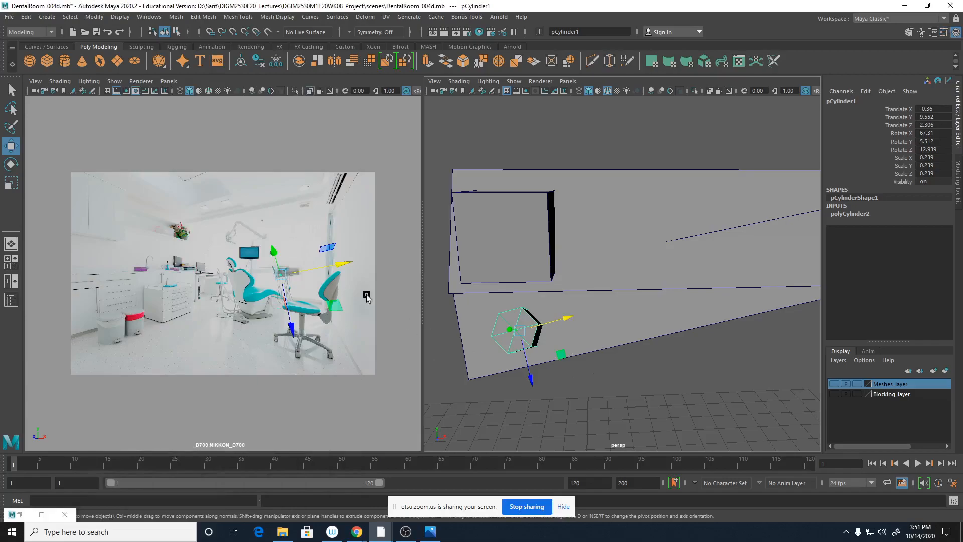
Widen the camera view panel and inspect the cylinder's fit on the tray's front in the perspective view.
scroll(652, 386, "down", 4)
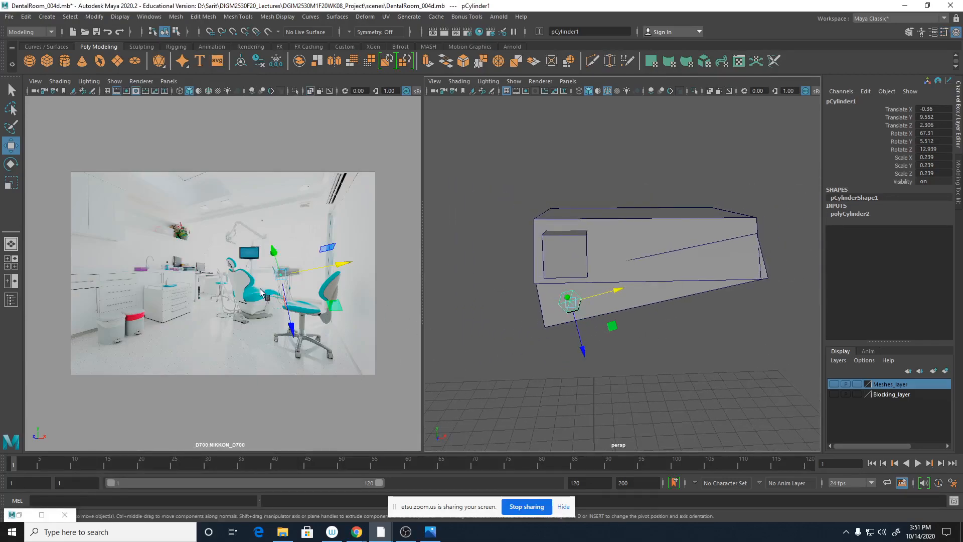
left_click_drag(424, 309, 493, 315)
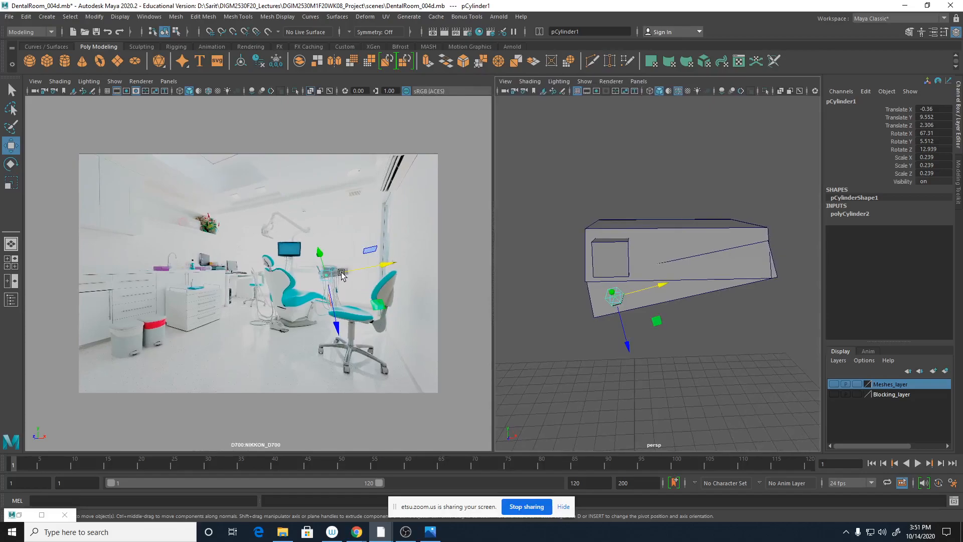
right_click_drag(680, 346, 758, 357, "alt")
left_click_drag(758, 360, 700, 351, "alt")
right_click_drag(723, 359, 644, 359, "alt")
left_click_drag(643, 359, 645, 335, "alt")
Group the tray's three cubes and the cylinder, and center the group's pivot.
left_click_drag(590, 230, 799, 365)
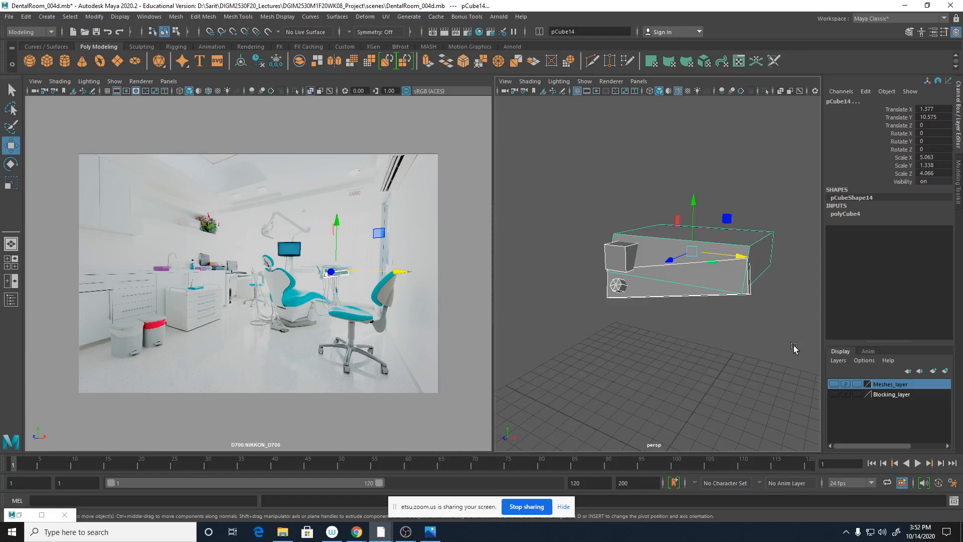
key("ctrl+g")
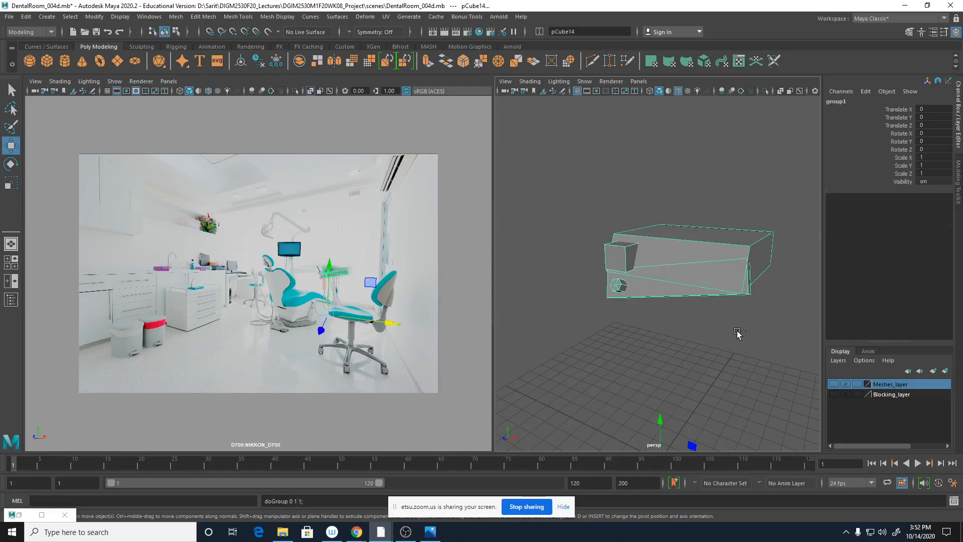
left_click(98, 17)
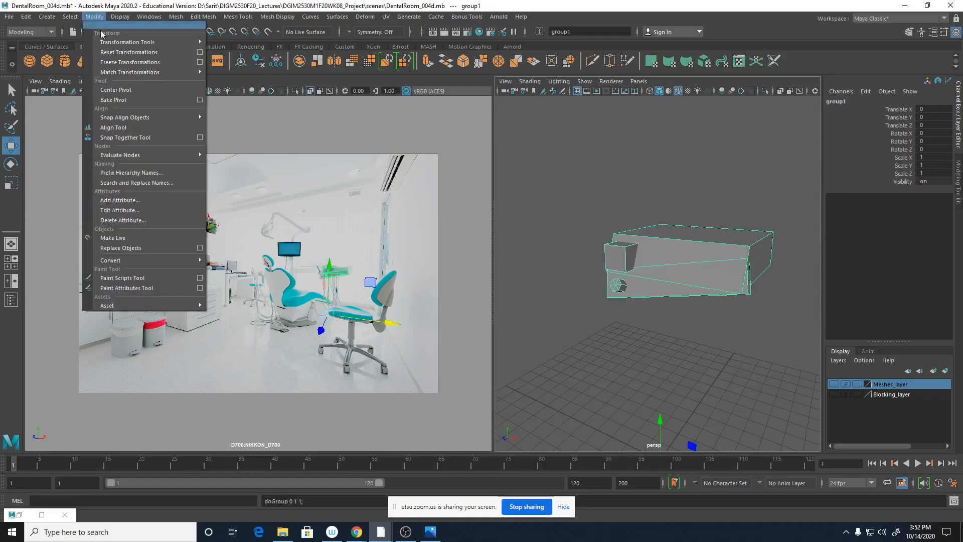
left_click(114, 95)
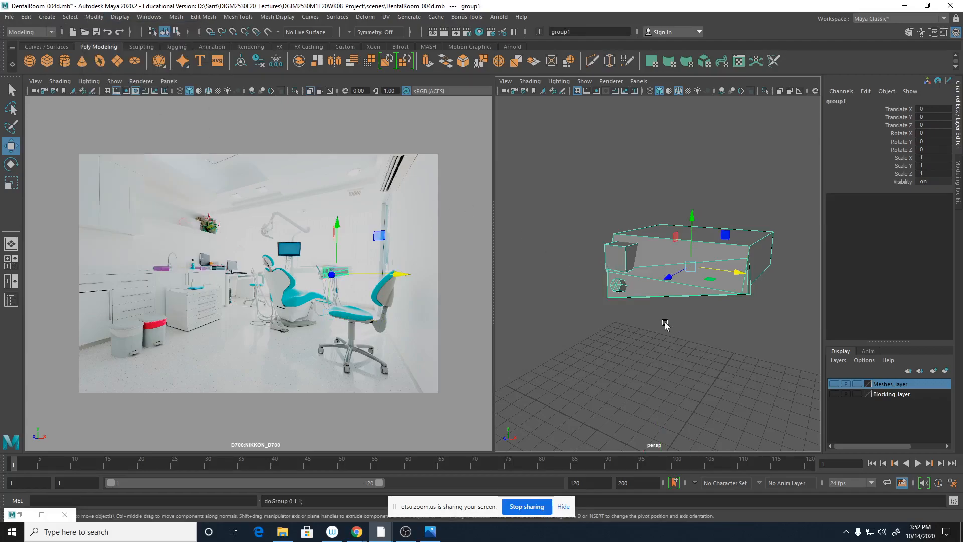
Rotate the tray group to about -19.045 in Y and show the camera view full size to check it against the photo.
key("e")
left_click_drag(709, 275, 689, 276)
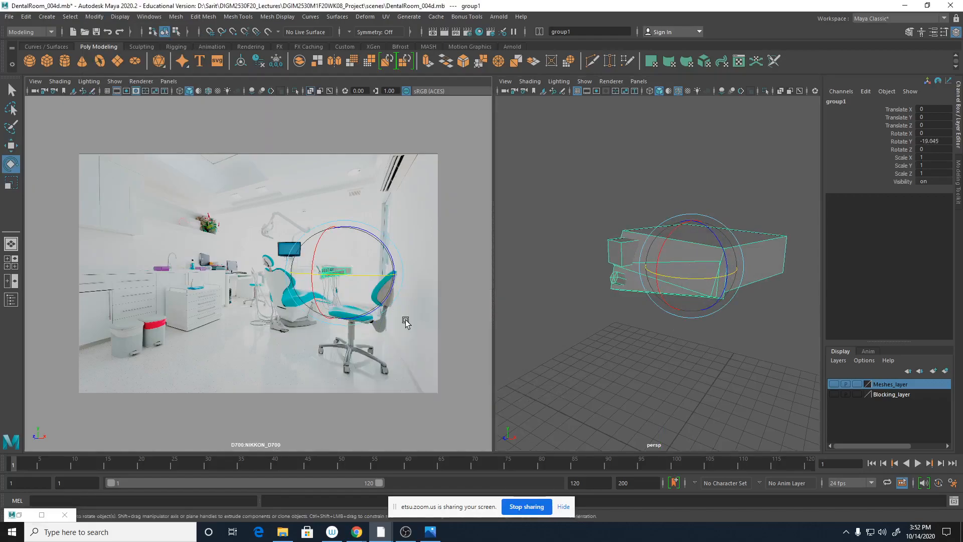
key("space")
key("1")
key("q")
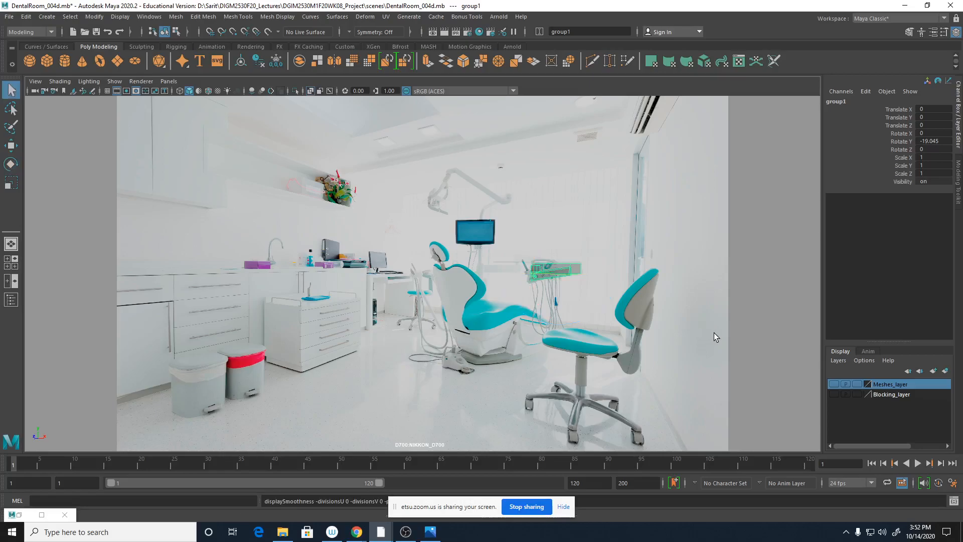
Move the tray group to about X -0.375, Z -0.13 and scale it uniformly to about 1.09 to match the photo.
left_click(535, 279)
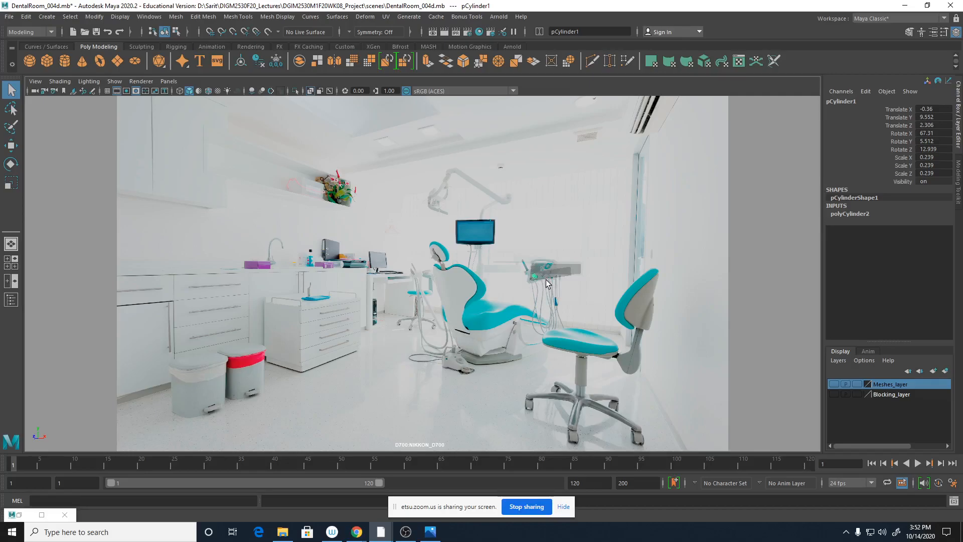
key("w")
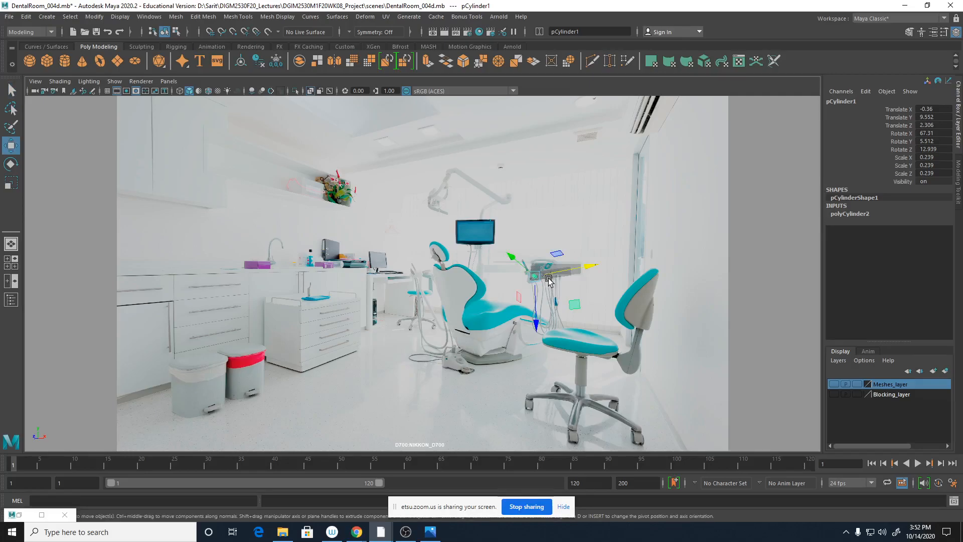
left_click(11, 300)
scroll(82, 323, "down", 2)
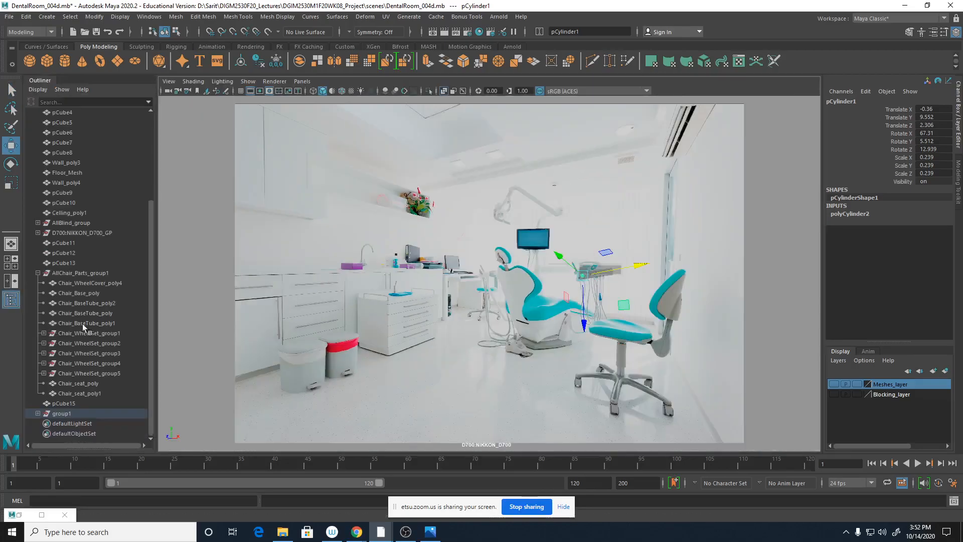
left_click(39, 414)
left_click_drag(634, 275, 632, 275)
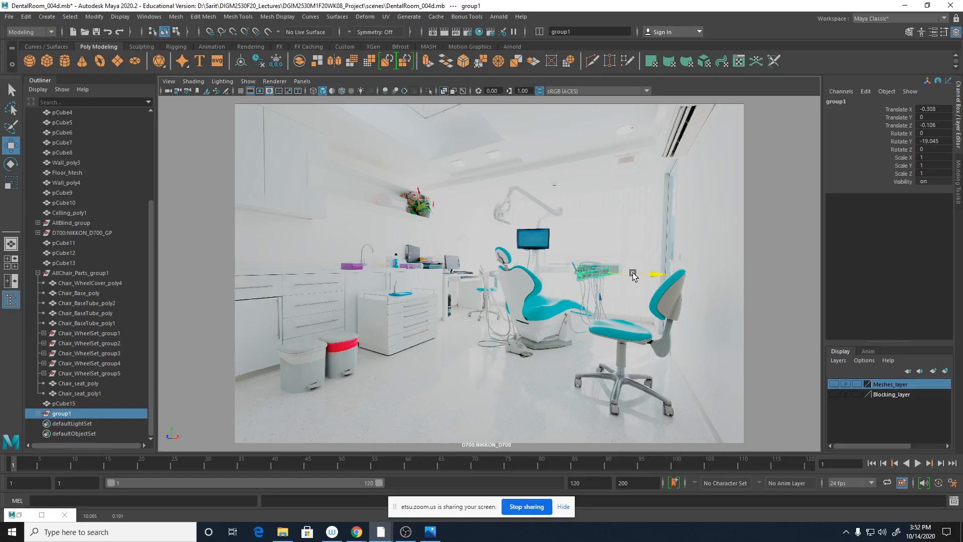
key("r")
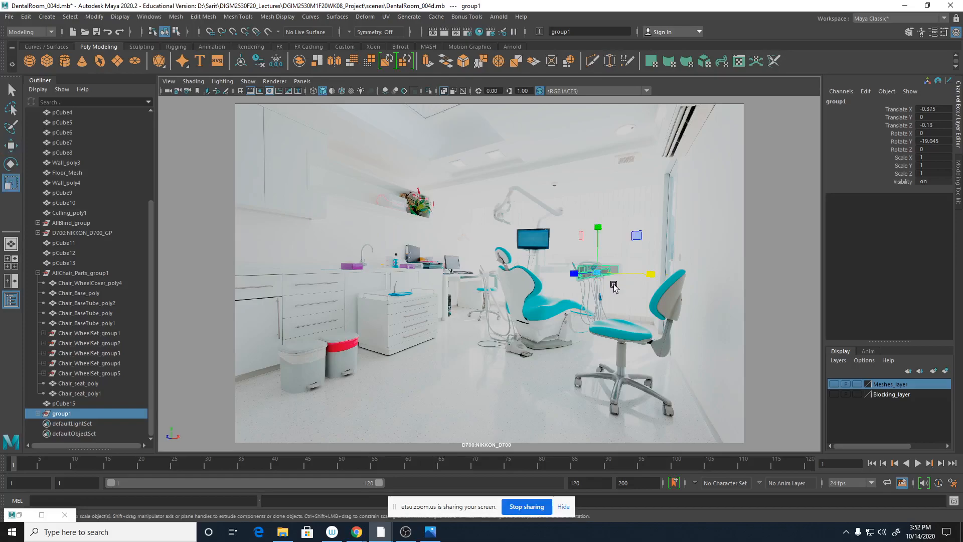
left_click_drag(604, 279, 604, 277)
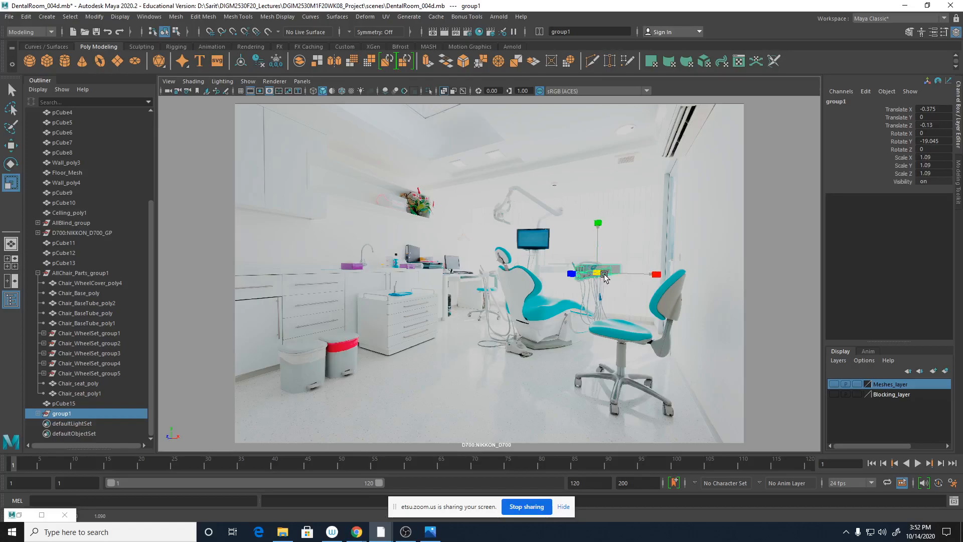
left_click(617, 300)
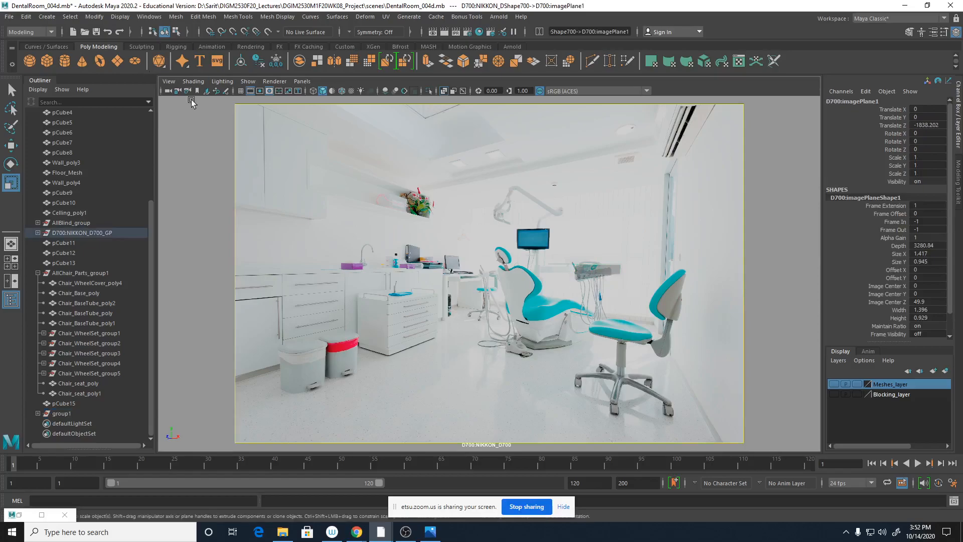
Turn off the film and resolution gates in the camera view so the photo fills the panel.
left_click(270, 91)
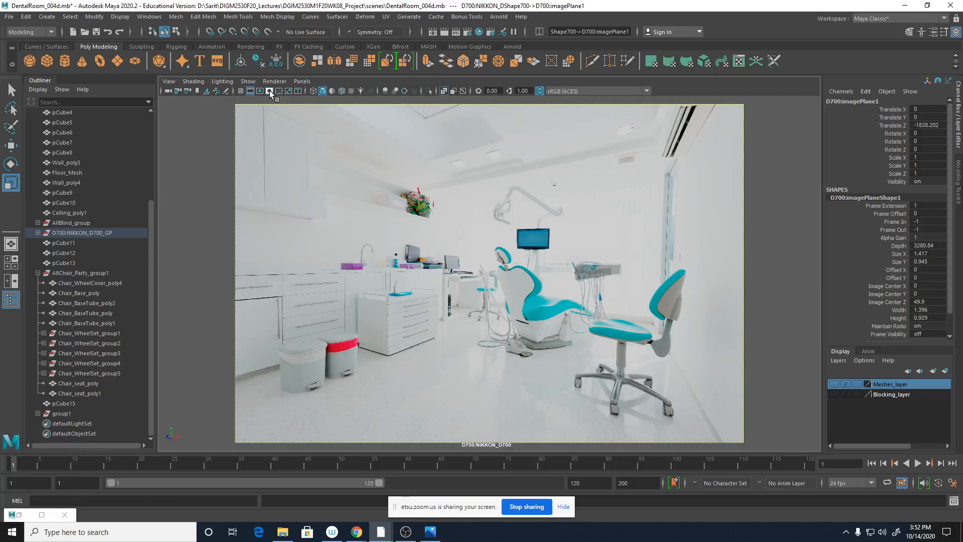
left_click(269, 90)
left_click(260, 91)
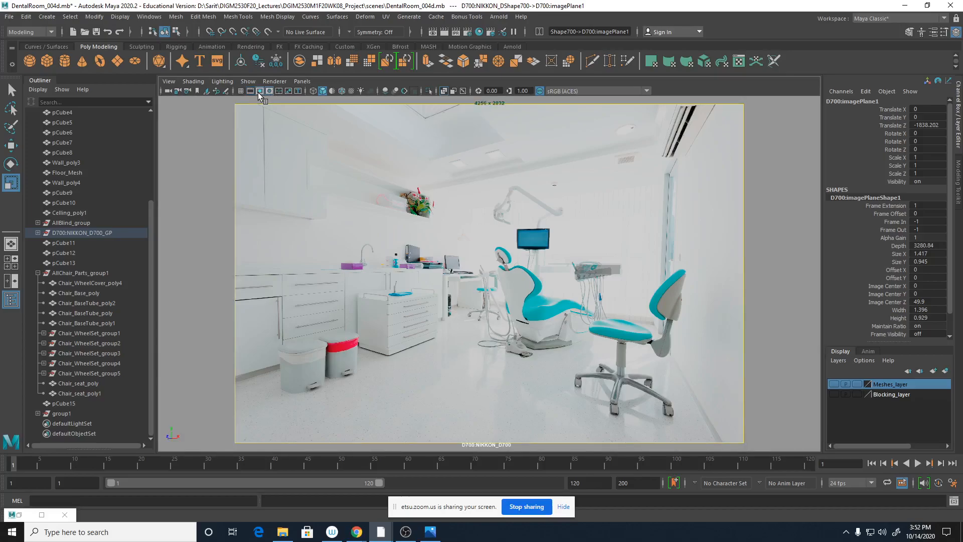
left_click(259, 90)
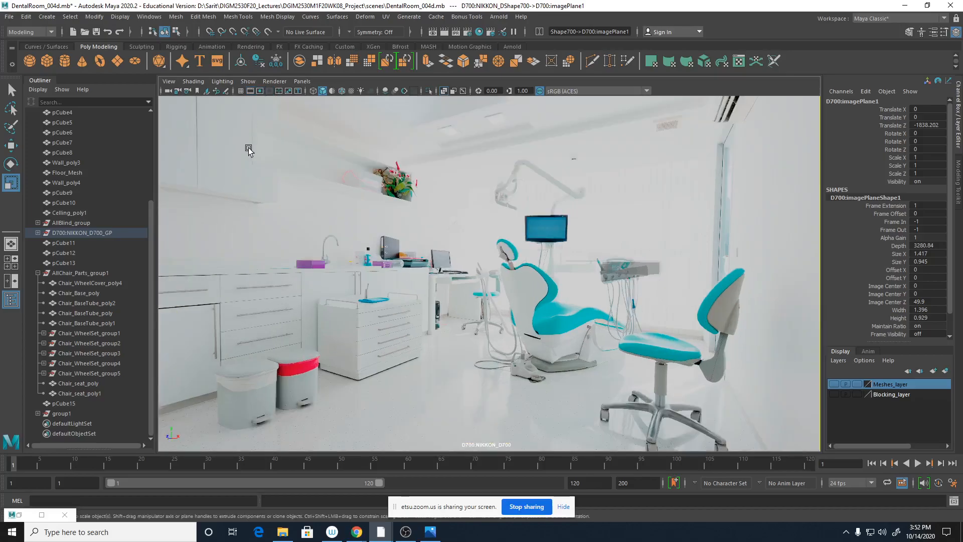
Duplicate the tray's cylinder three times and space the copies along the tilted front cube, the last at about X 2.111, Y 10.119, Z 2.061.
left_click(607, 277)
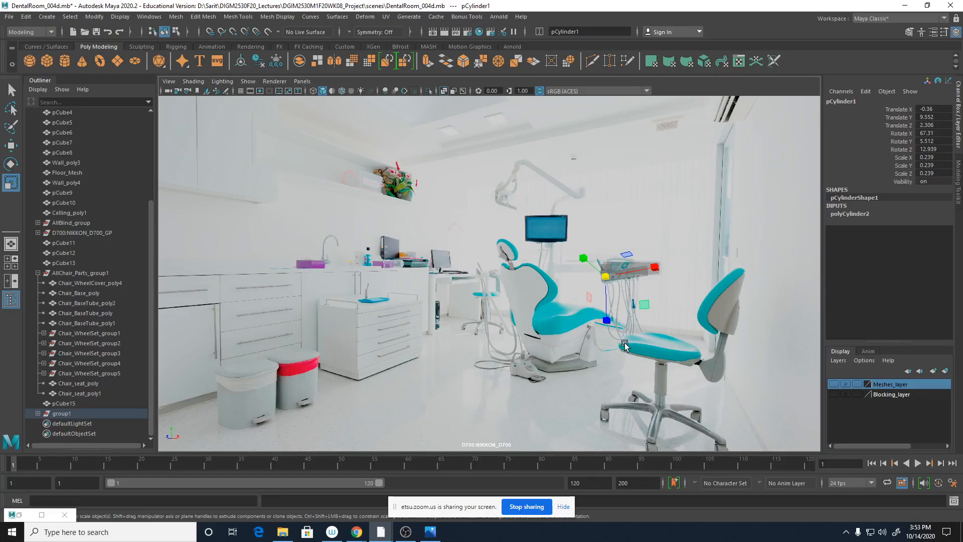
key("q")
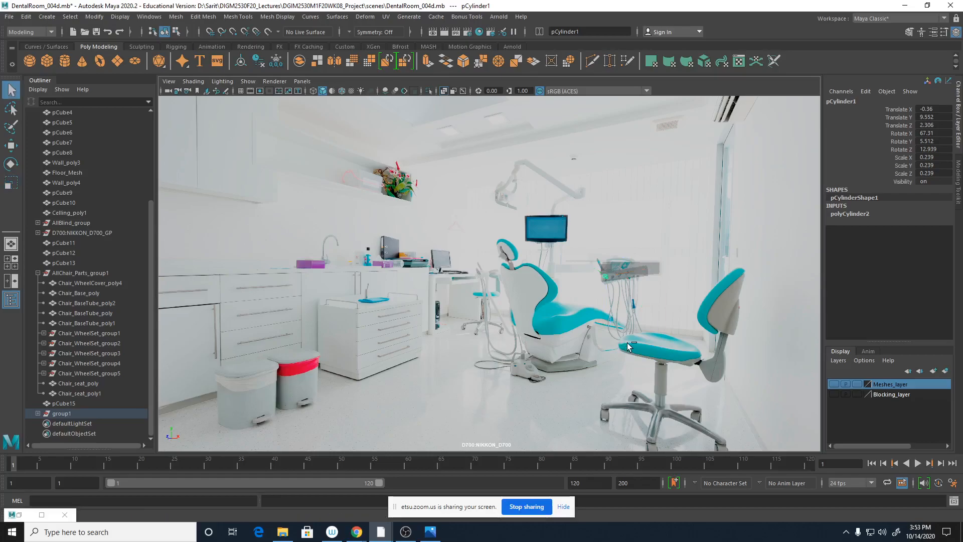
key("ctrl+d")
key("w")
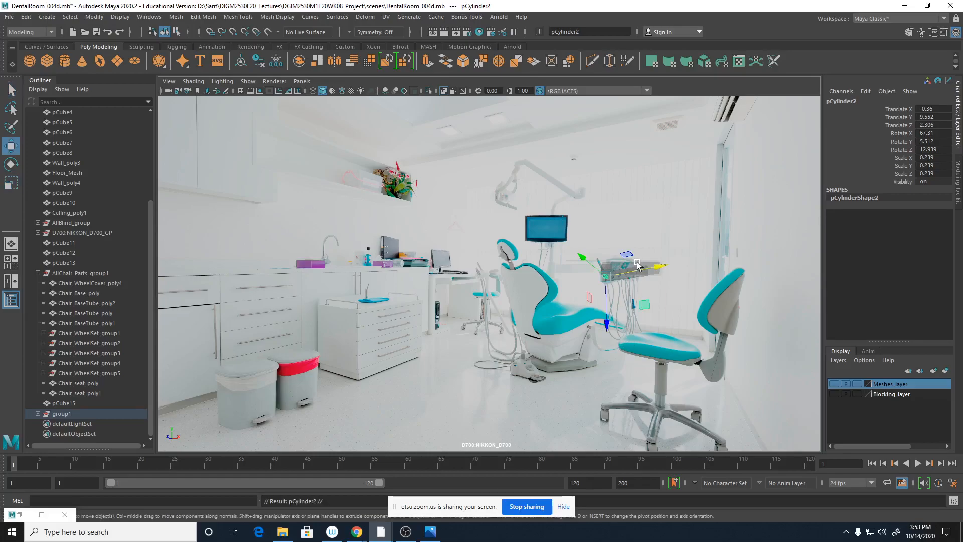
left_click_drag(644, 272, 675, 270)
key("ctrl+d")
key("ctrl+d")
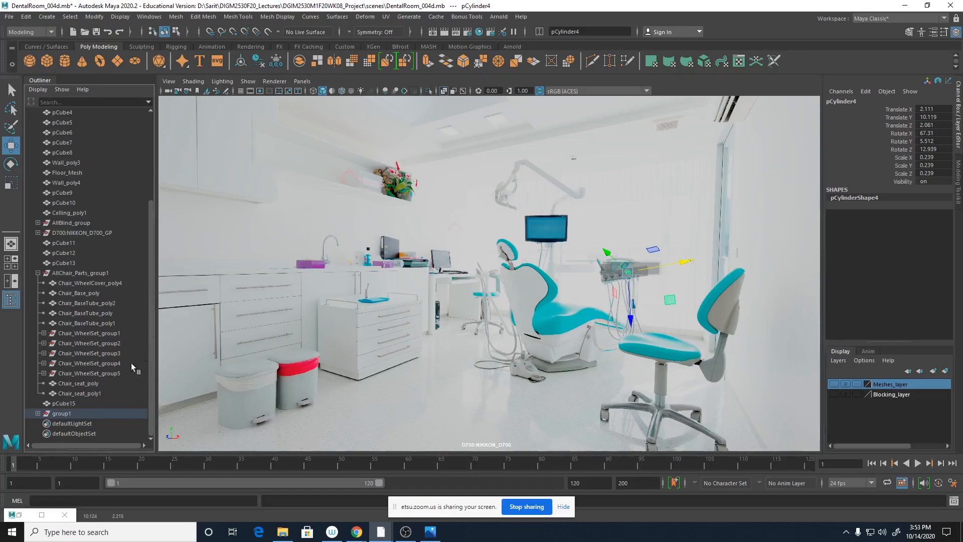
Expand the tray group in the Outliner and review the Duplicate Special options, including parent grouping.
left_click(38, 413)
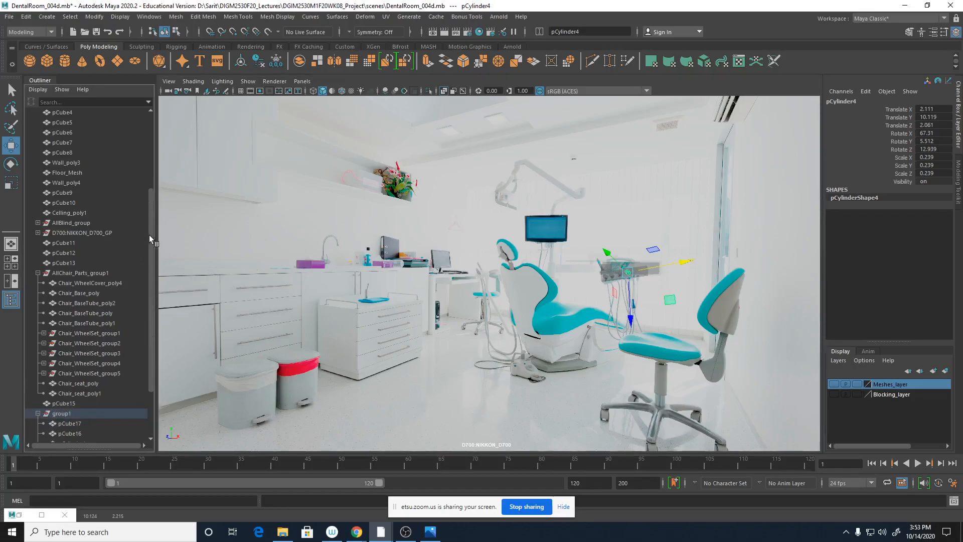
scroll(148, 234, "down", 3)
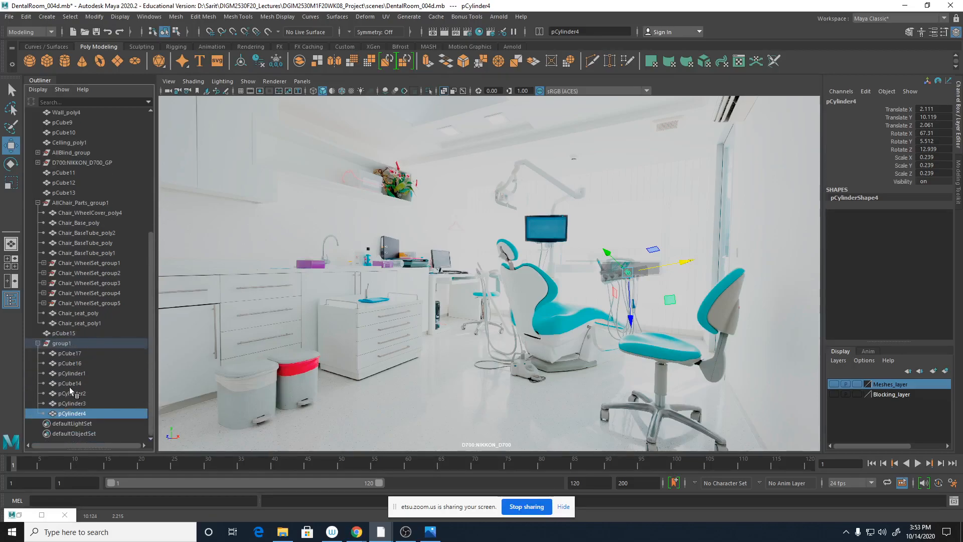
left_click(25, 20)
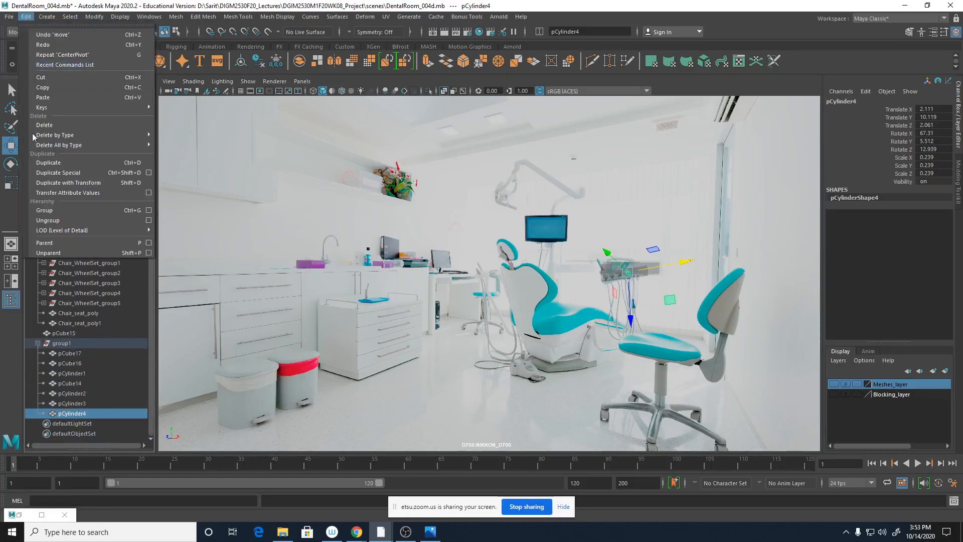
left_click(149, 173)
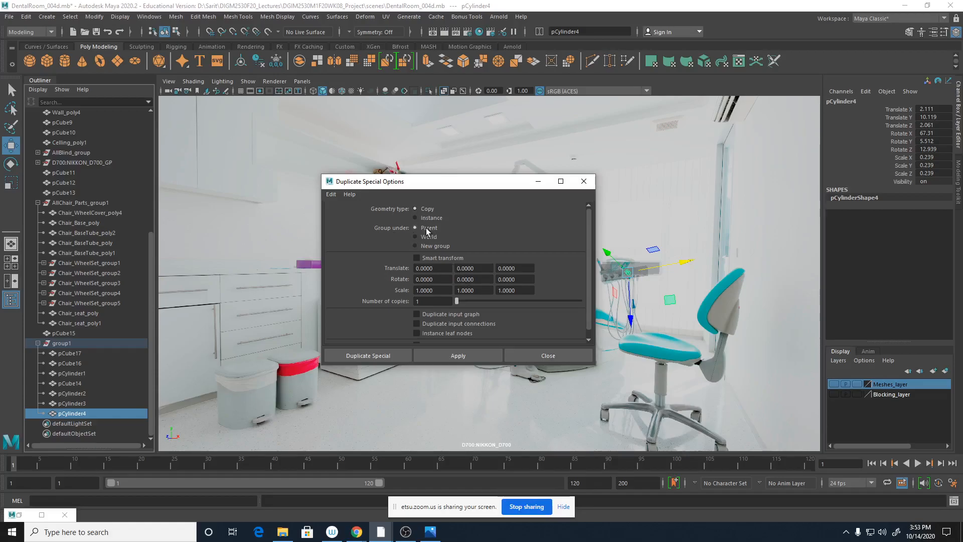
left_click(583, 181)
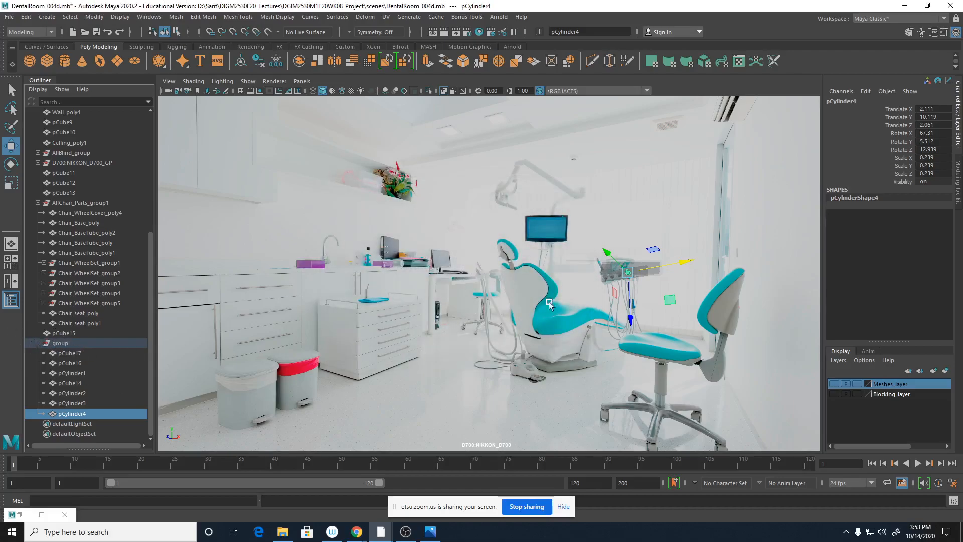
Compare the tray with the reference photo, shorten the tilted front cube to about 3.865 in X scale, and shift it to about X 0.482, Y 10.893, Z 1.874.
left_click(642, 275)
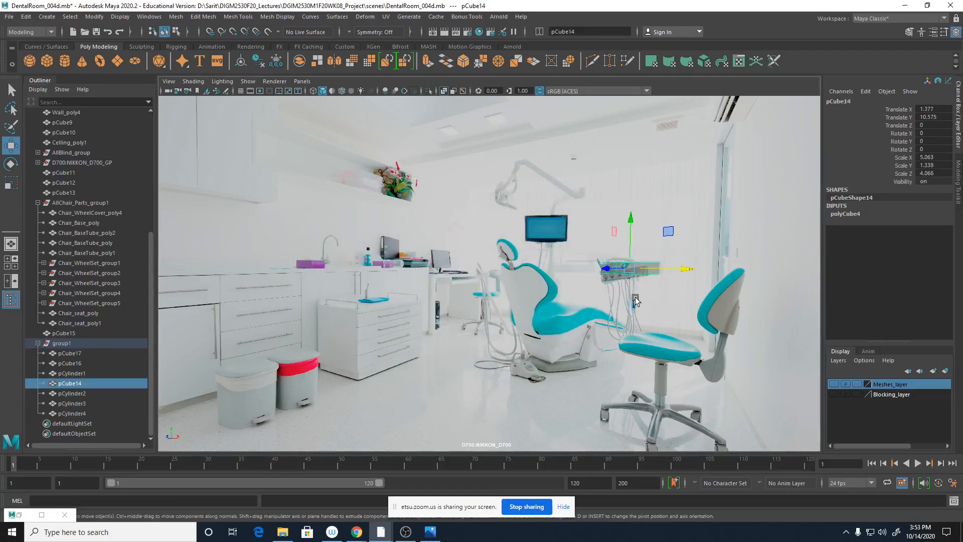
left_click(630, 272)
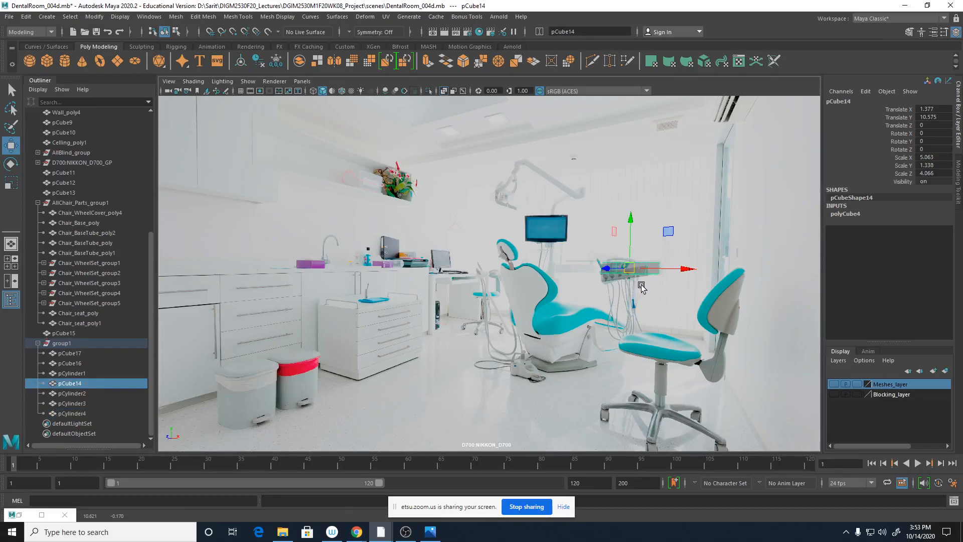
left_click(429, 532)
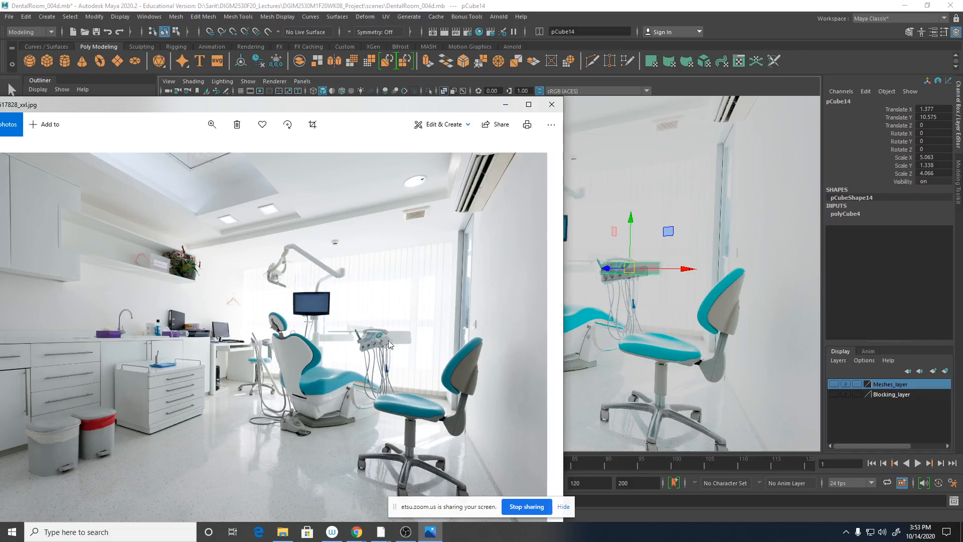
left_click(504, 105)
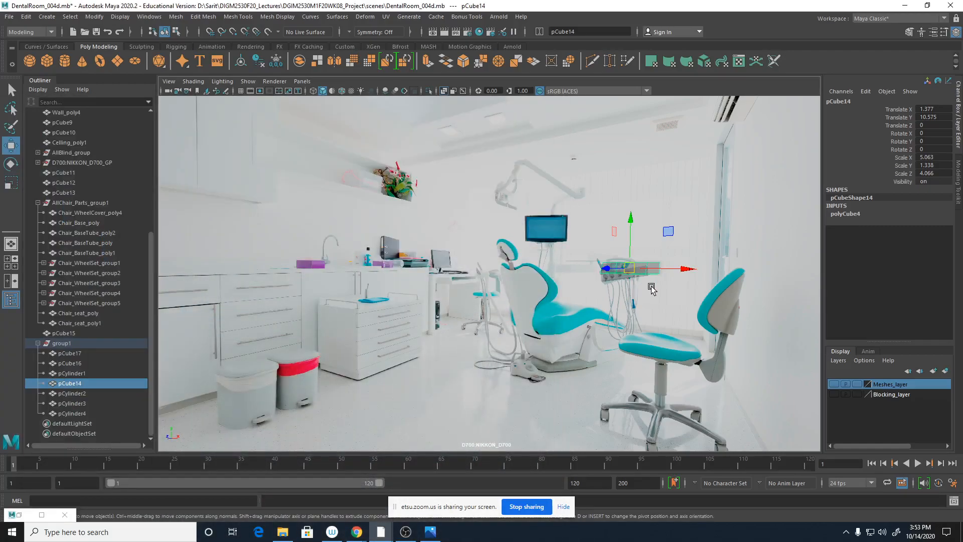
left_click(624, 280)
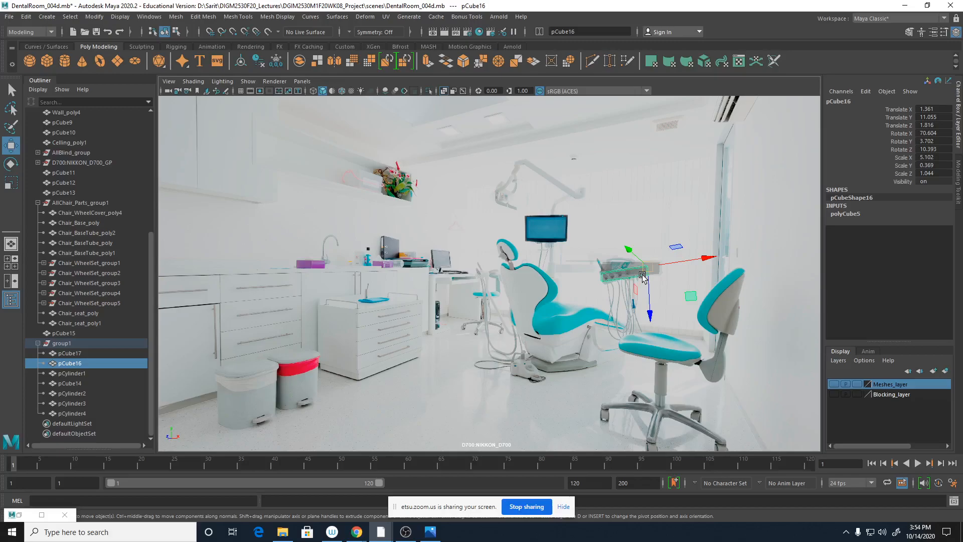
key("r")
left_click_drag(702, 258, 685, 259)
key("w")
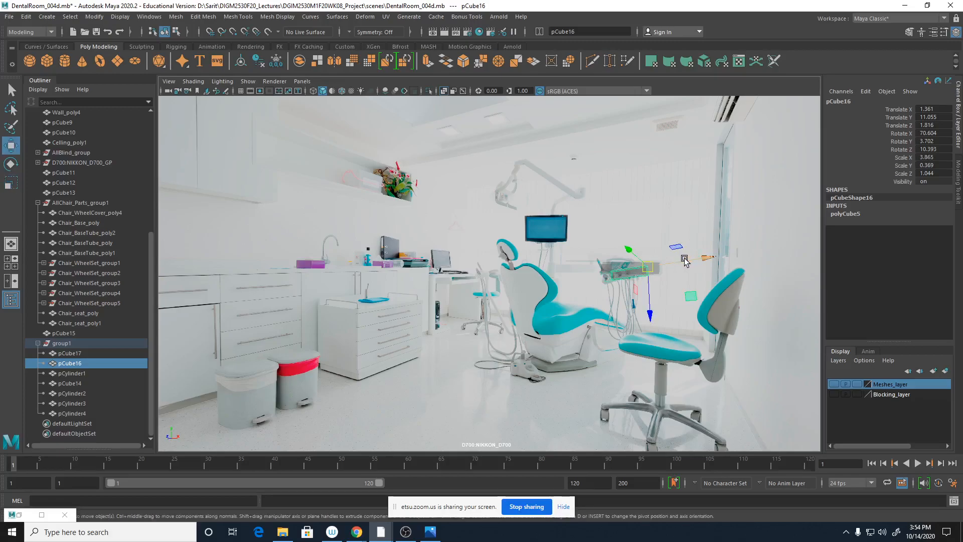
left_click_drag(692, 261, 681, 262)
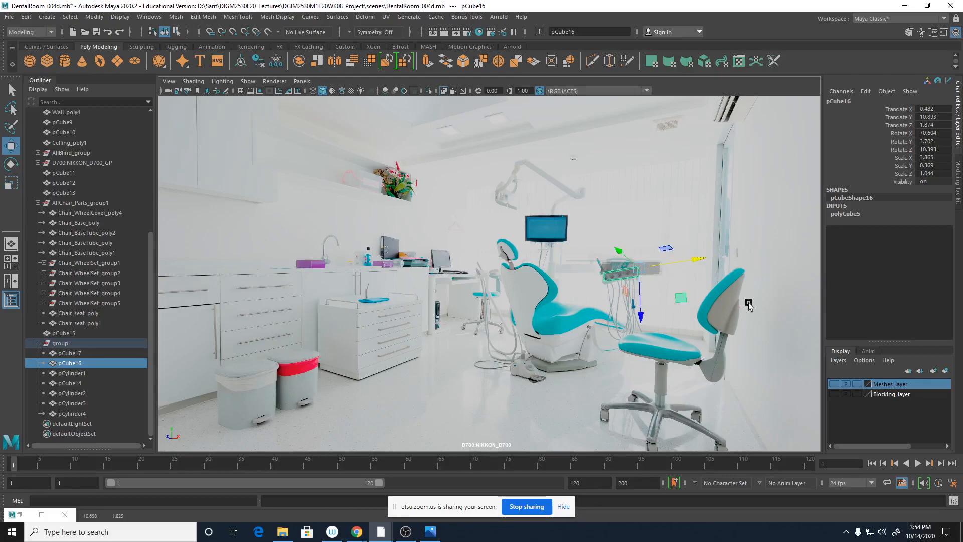
left_click(788, 312)
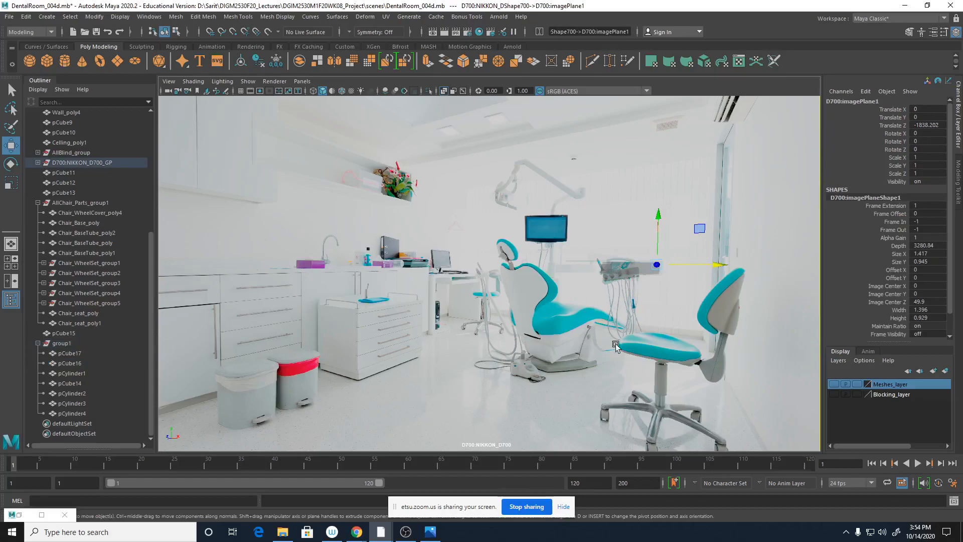
Recheck the tray in the reference photo, bring back the side-by-side views, and set the tray group's Y rotation to 0.
left_click(441, 532)
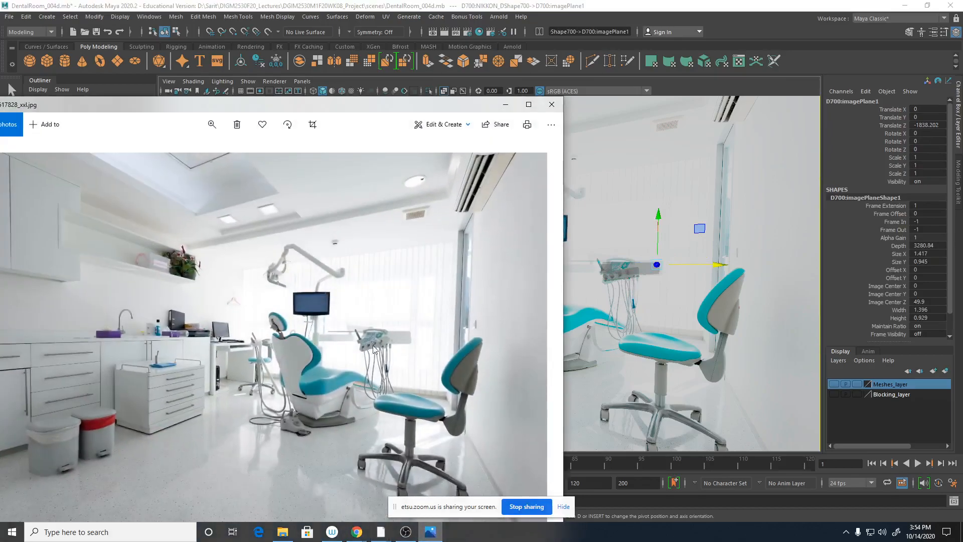
left_click(506, 106)
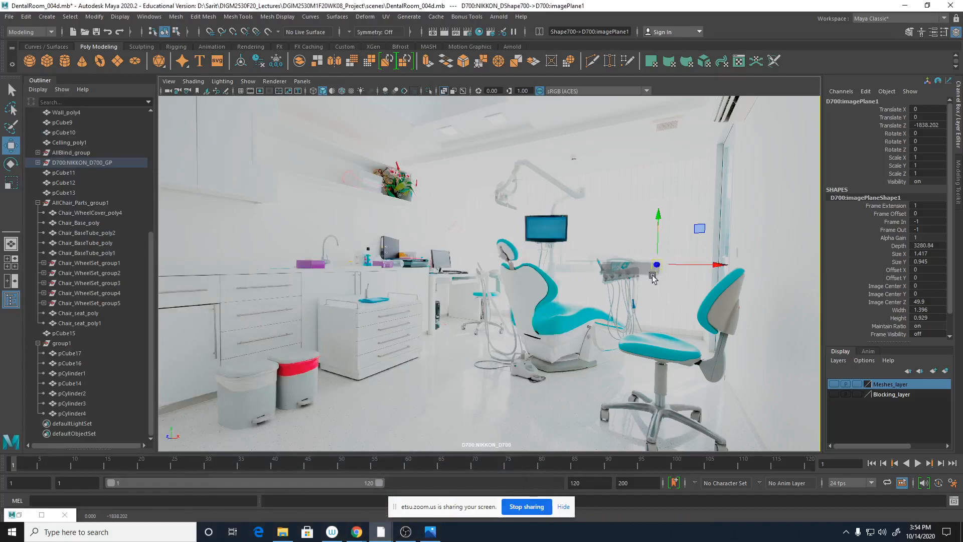
left_click(622, 268)
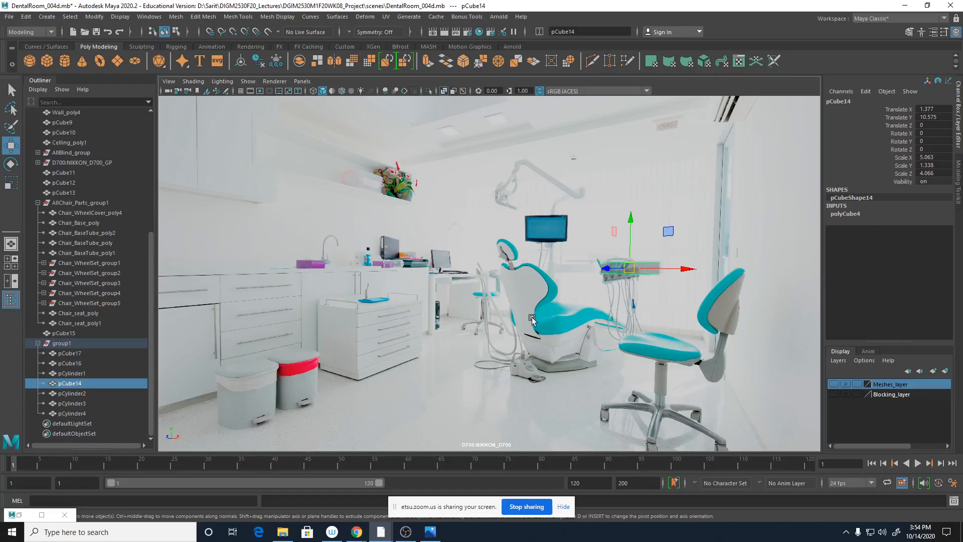
left_click(68, 342)
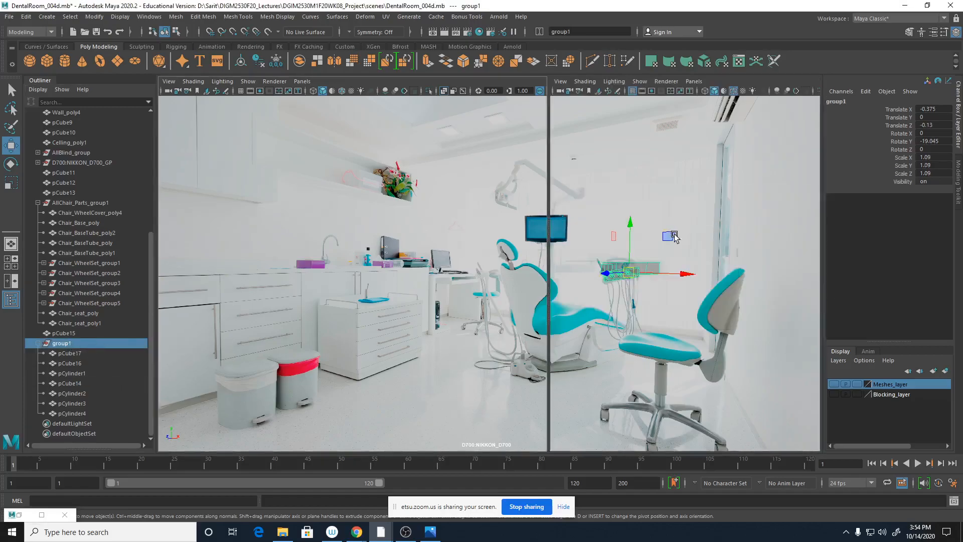
key("space")
double_click(941, 141)
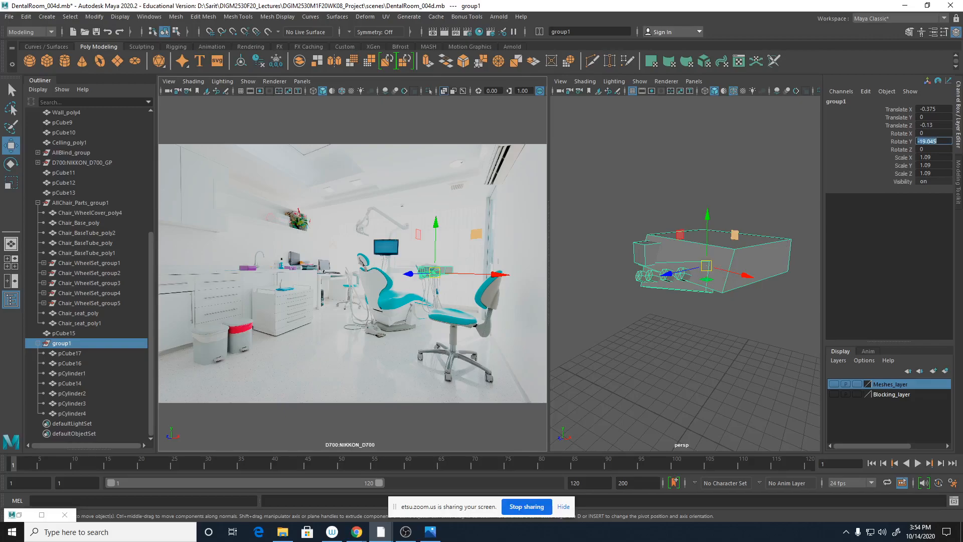
type("0")
key("Return")
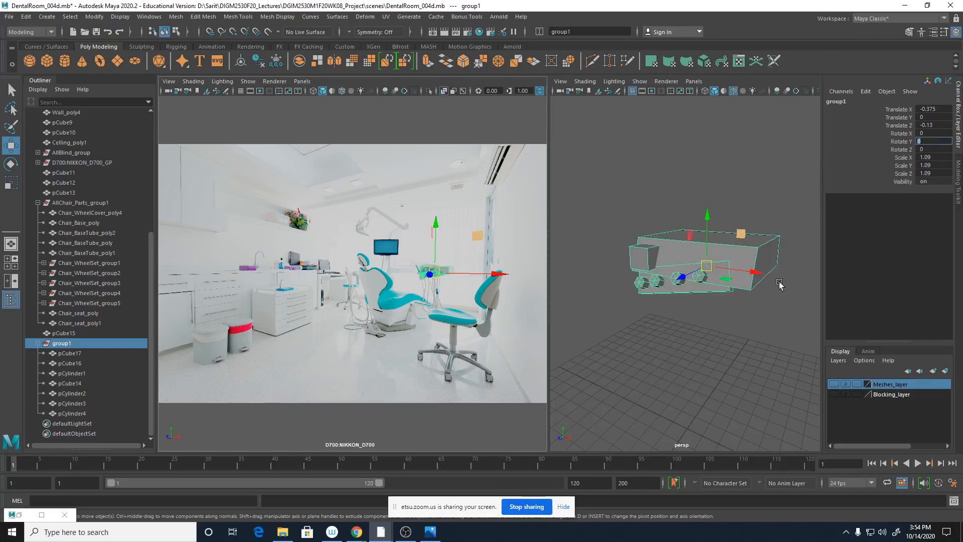
Shorten the large tray cube by moving its end face inward along X to line up with the end of the tilted front cube.
left_click(770, 303)
left_click(748, 265)
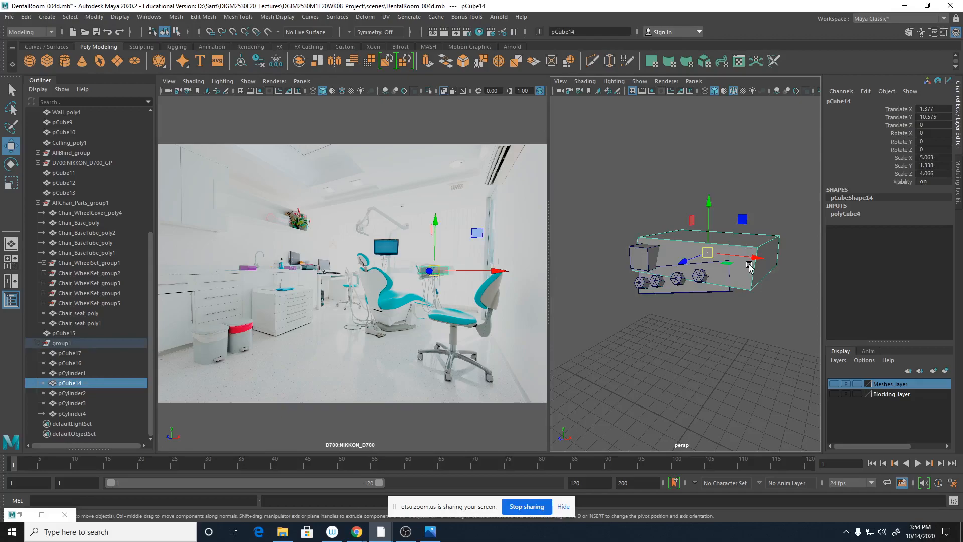
right_click_drag(751, 266, 755, 284)
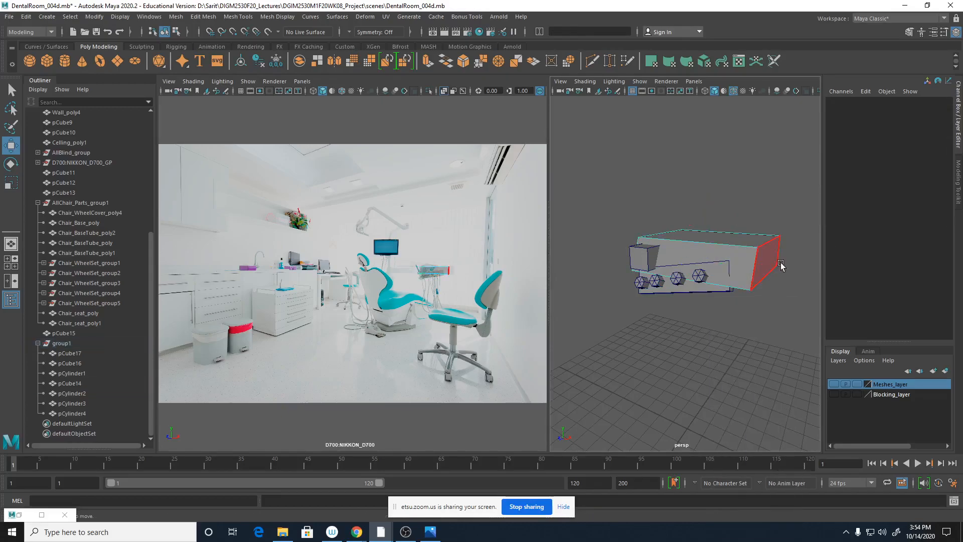
left_click(768, 259)
left_click_drag(802, 262, 775, 266)
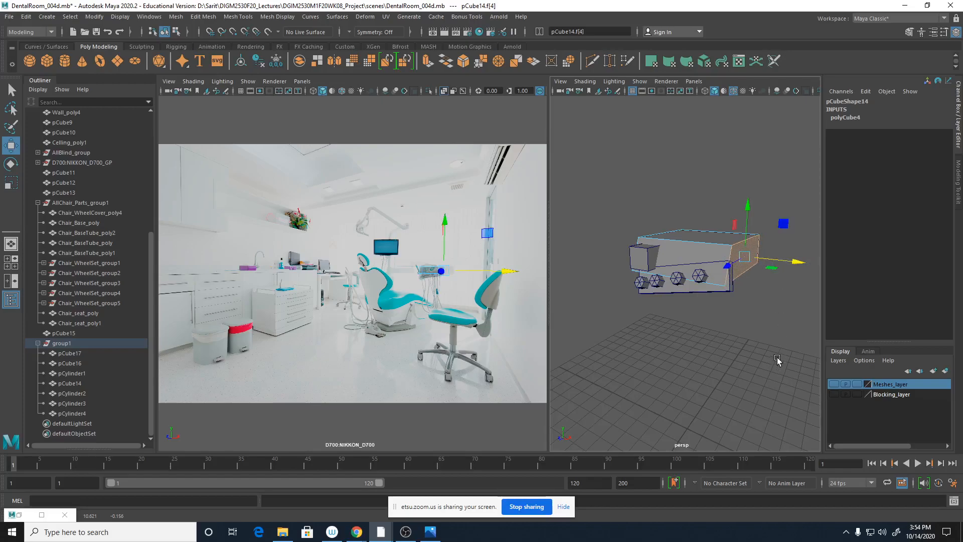
left_click(760, 339)
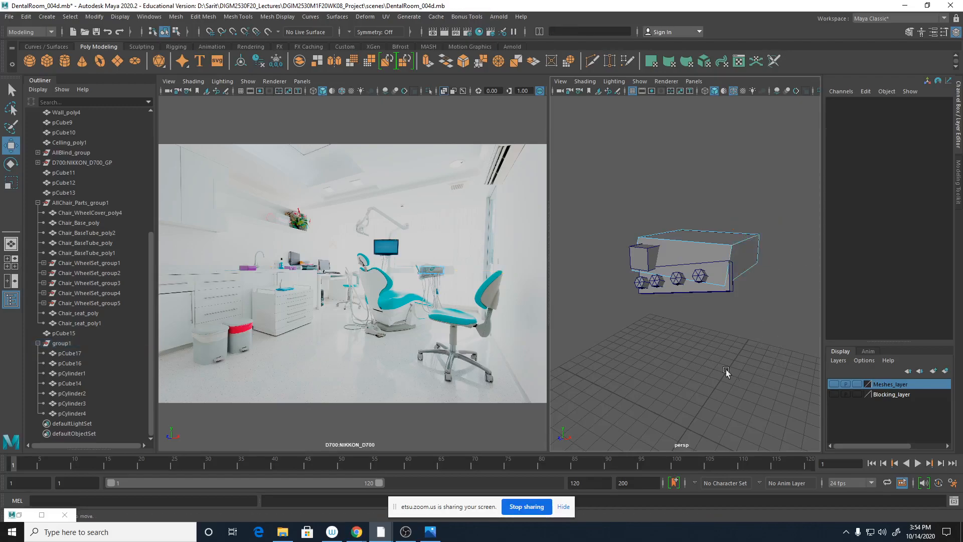
Lengthen the tilted front cube to about 4.132 in X scale and shrink the small front cube uniformly to about 0.658.
left_click_drag(664, 325, 705, 313, "alt")
left_click(686, 294)
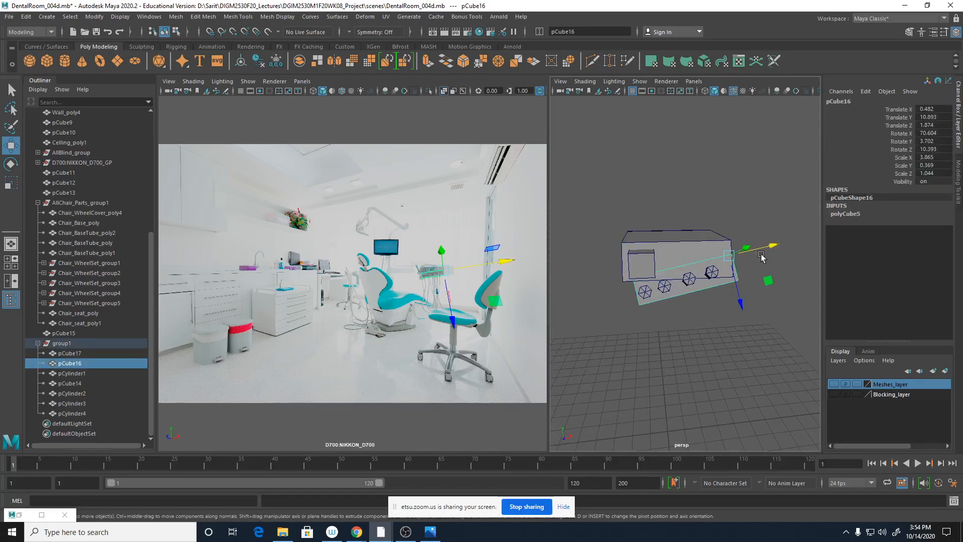
key("r")
left_click_drag(772, 246, 775, 246)
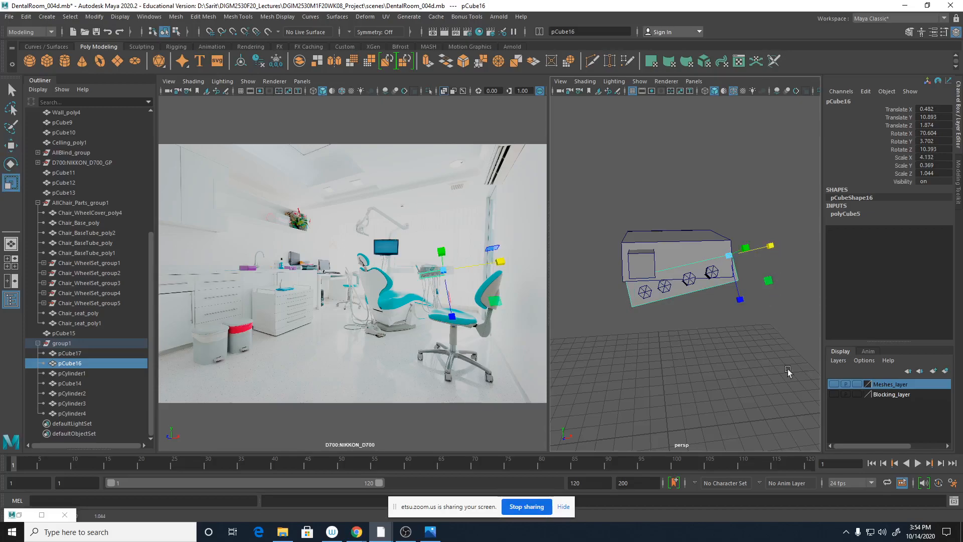
left_click(647, 261)
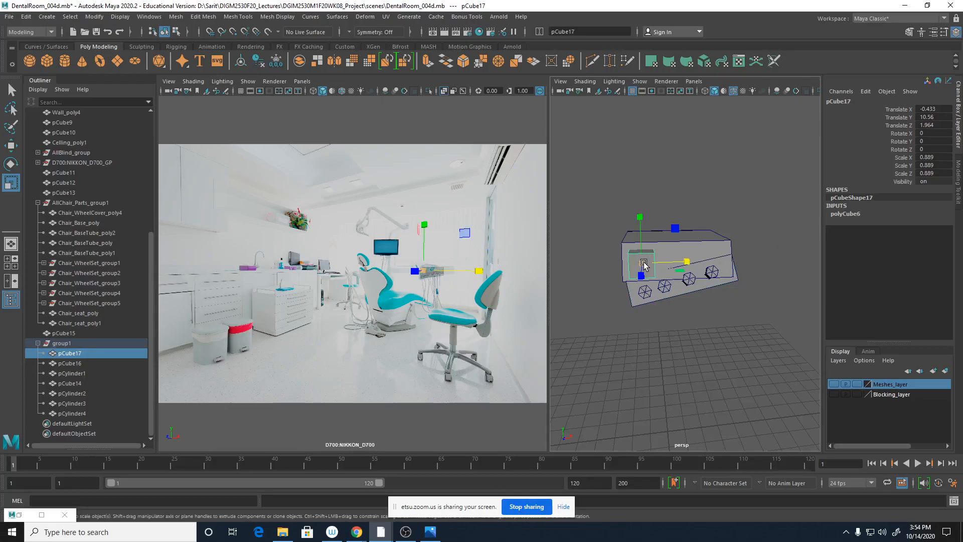
left_click_drag(637, 265, 644, 265)
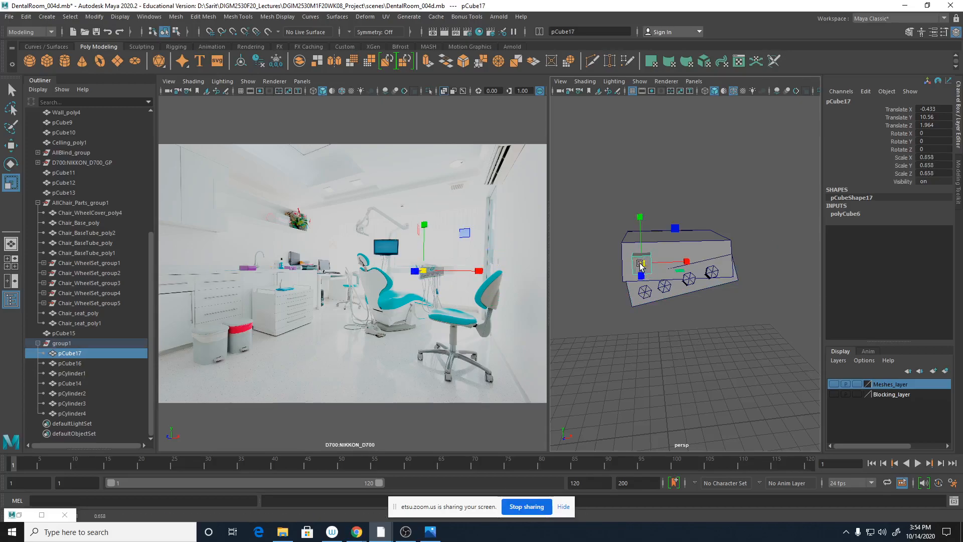
Examine the instrument tray up close in the reference photo and adjust the tilted front cube's X scale to about 4.082.
left_click(429, 534)
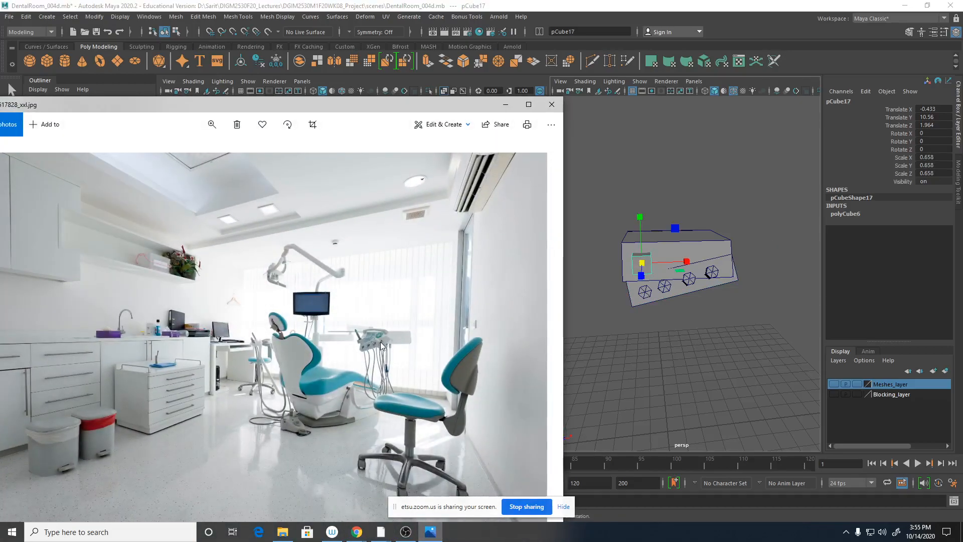
left_click(211, 124)
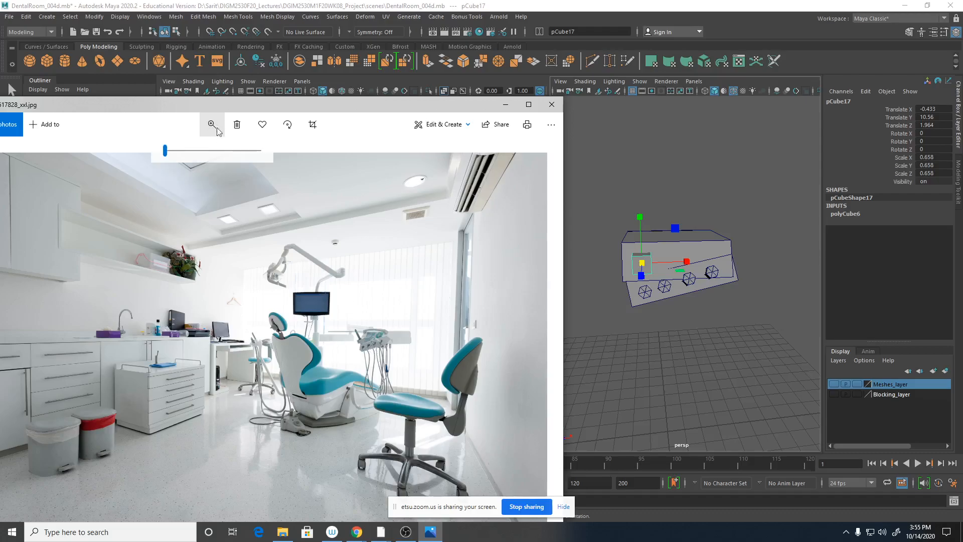
left_click_drag(171, 153, 192, 152)
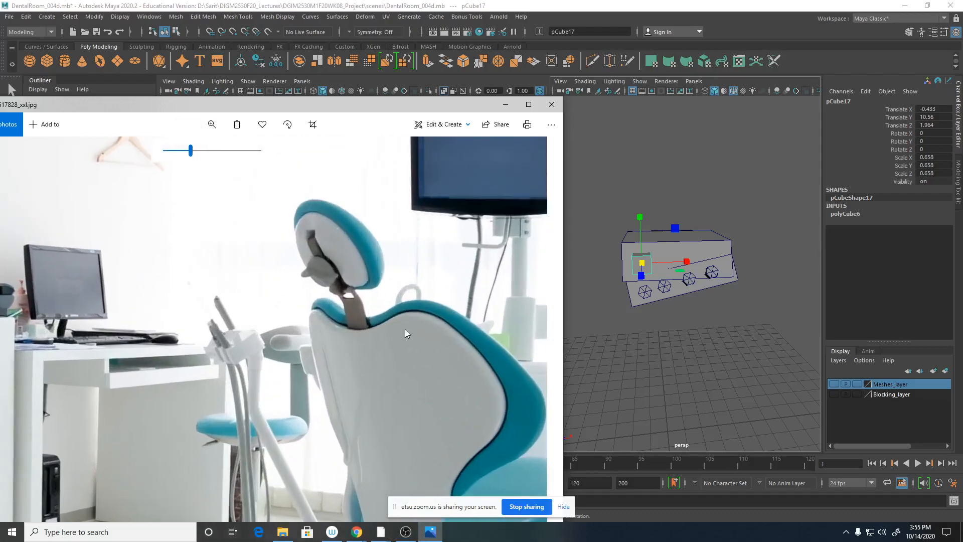
left_click_drag(405, 331, 103, 295)
left_click_drag(333, 385, 147, 353)
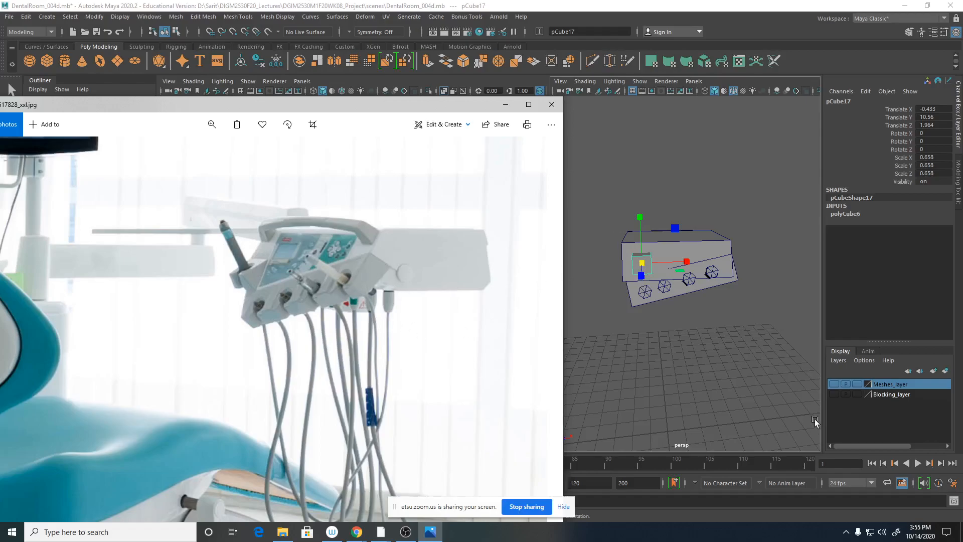
left_click(648, 312)
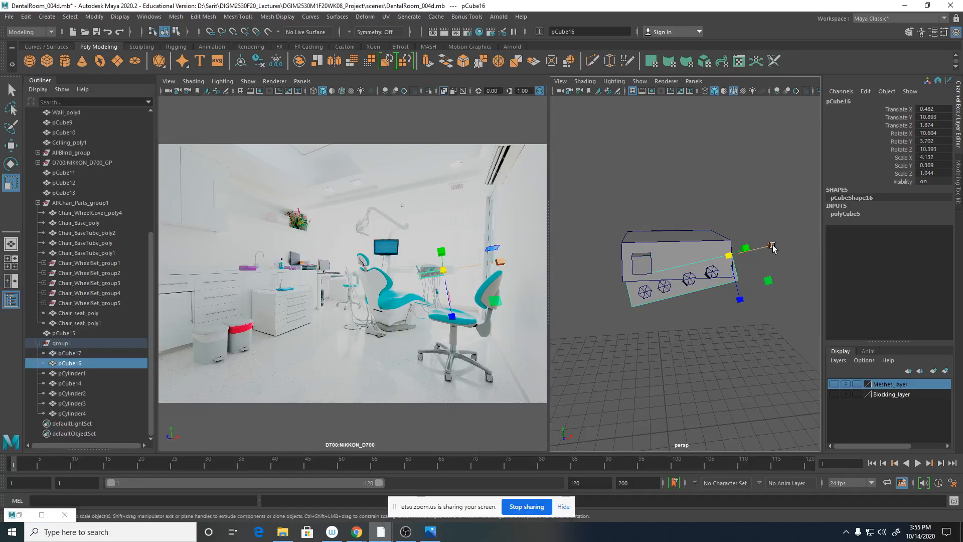
left_click_drag(769, 247, 770, 244)
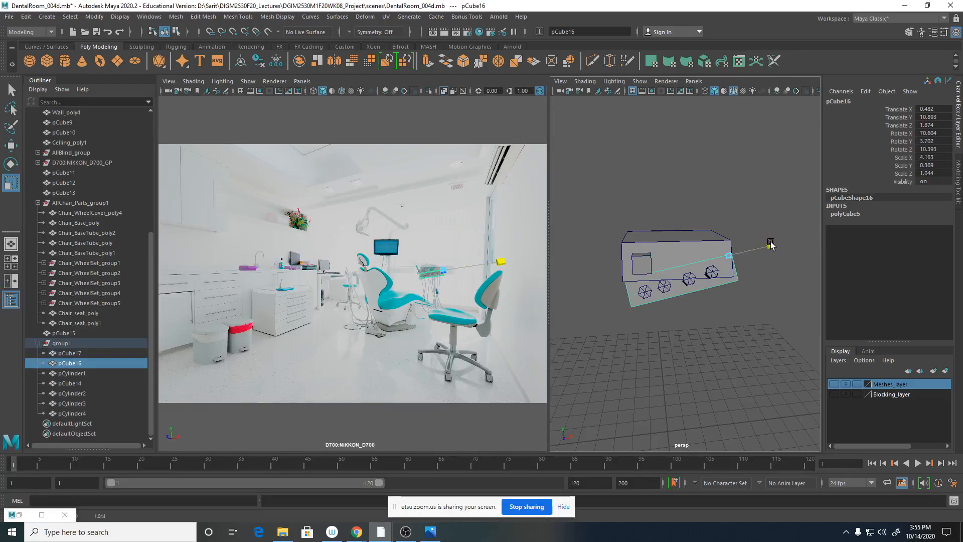
Shift the second cylinder along the tilted front cube to about X 0.463, Y 9.741, Z 2.224.
left_click(665, 287)
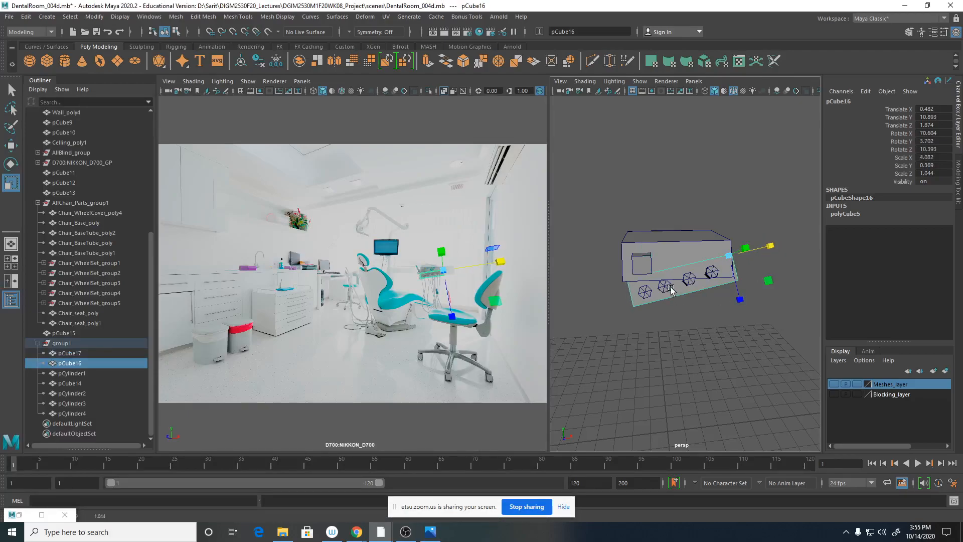
key("w")
left_click_drag(698, 279, 702, 279)
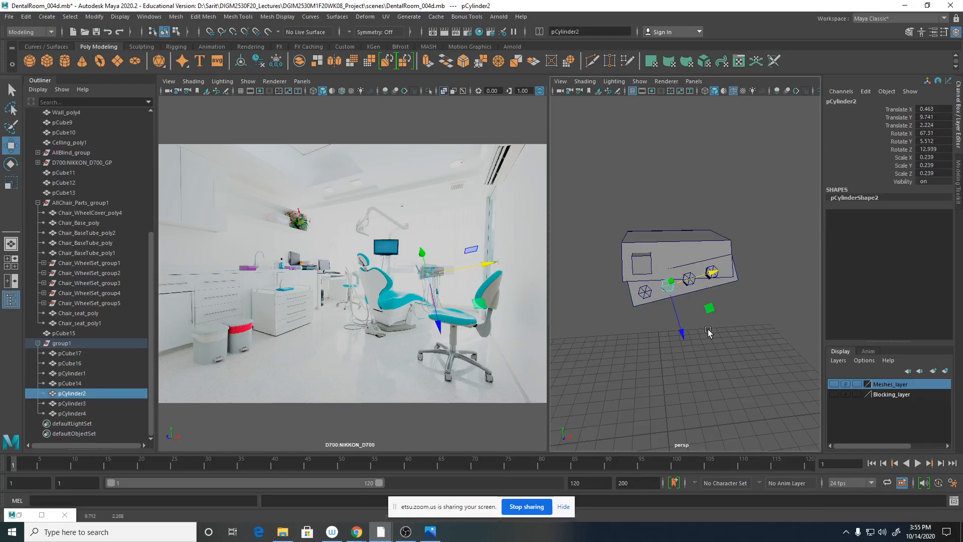
left_click(709, 376)
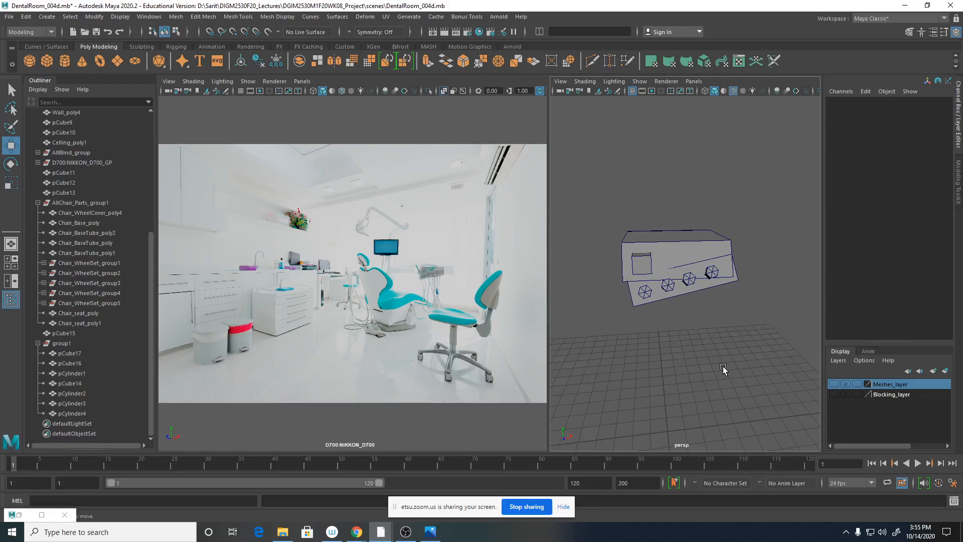
Thin the tilted front cube to about 0.268 in Y scale and move it to about Y 10.931, Z 1.979.
left_click_drag(705, 316, 660, 283, "alt")
scroll(661, 284, "up", 5)
left_click_drag(724, 328, 702, 317, "alt")
left_click(729, 285)
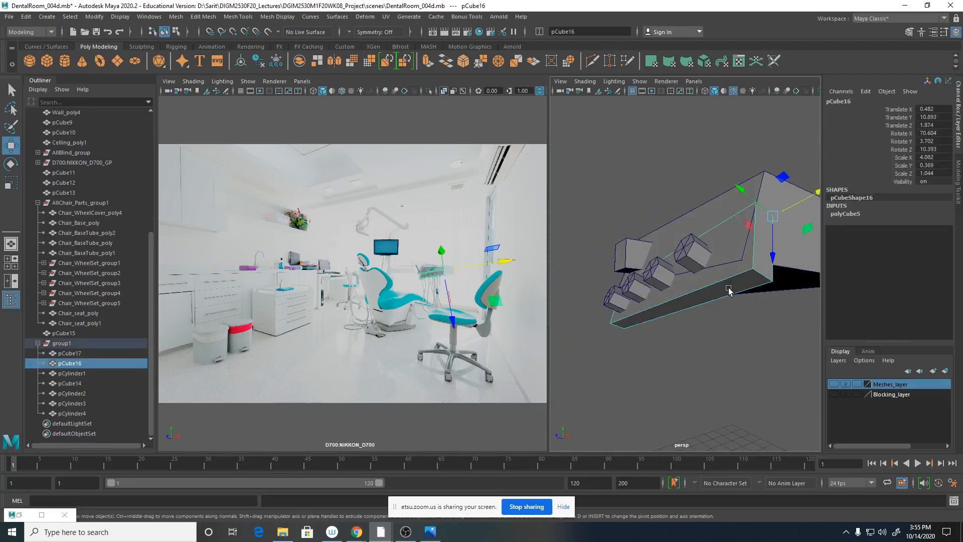
key("r")
mouse_move(743, 190)
left_mouse_down()
mouse_move(755, 196)
mouse_move(748, 207)
left_mouse_up()
key("w")
Move the first cylinder to about X -0.375, Y 9.609, Z 2.281 and the last one to about X 2.113, Y 10.109, Z 2.066.
left_click_drag(685, 360, 756, 376, "alt")
left_click(588, 308)
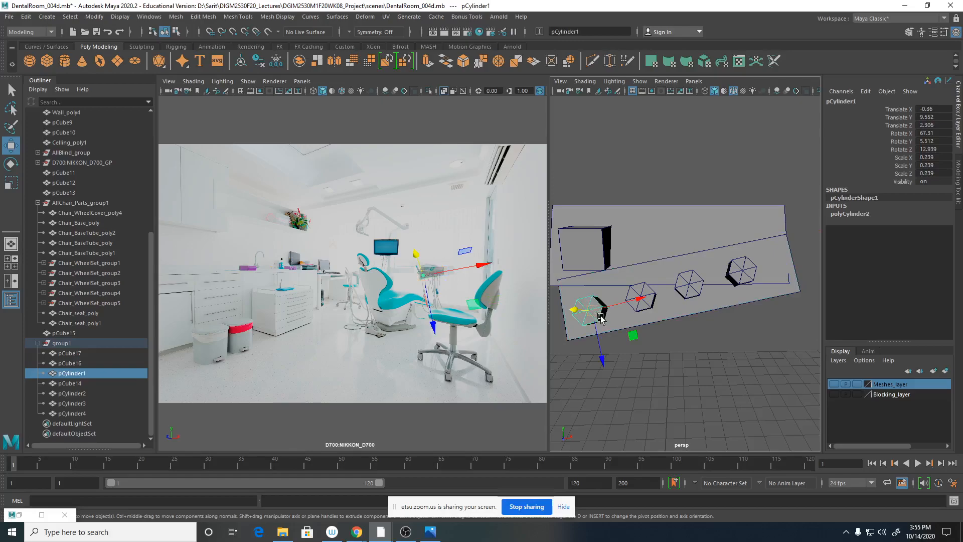
left_click_drag(600, 360, 599, 356)
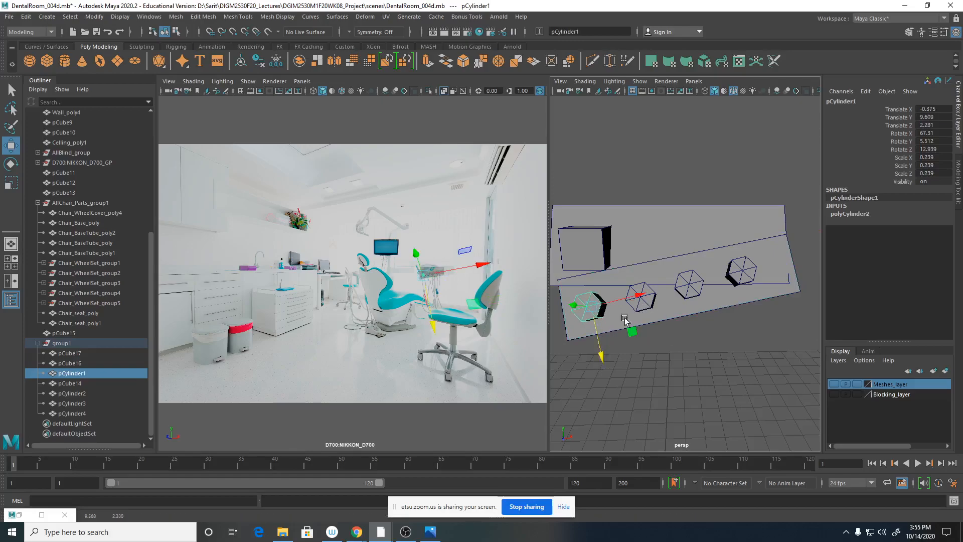
left_click(685, 283)
left_click(734, 273)
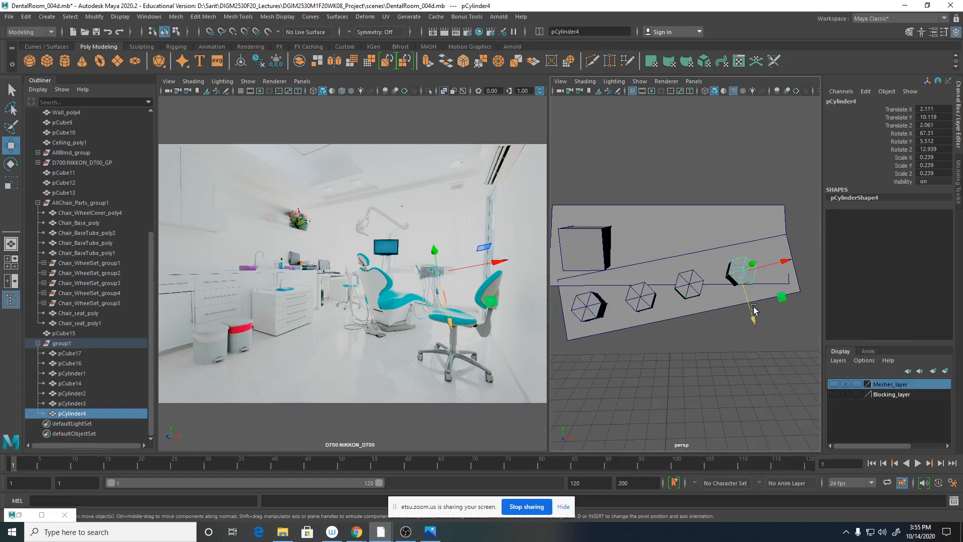
left_click_drag(736, 368, 646, 377, "alt")
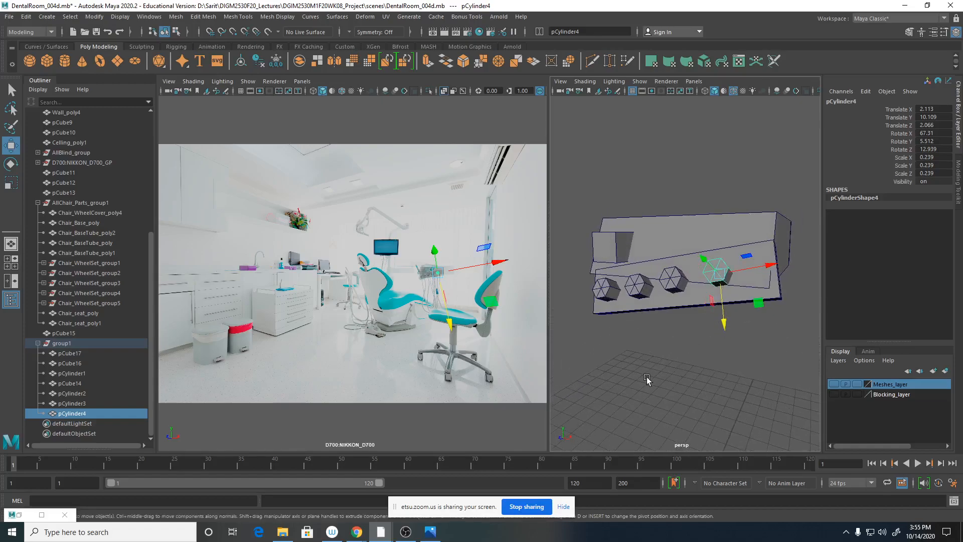
right_click_drag(646, 377, 694, 400, "alt")
left_click_drag(694, 400, 709, 411, "alt")
right_click_drag(710, 411, 694, 339, "alt")
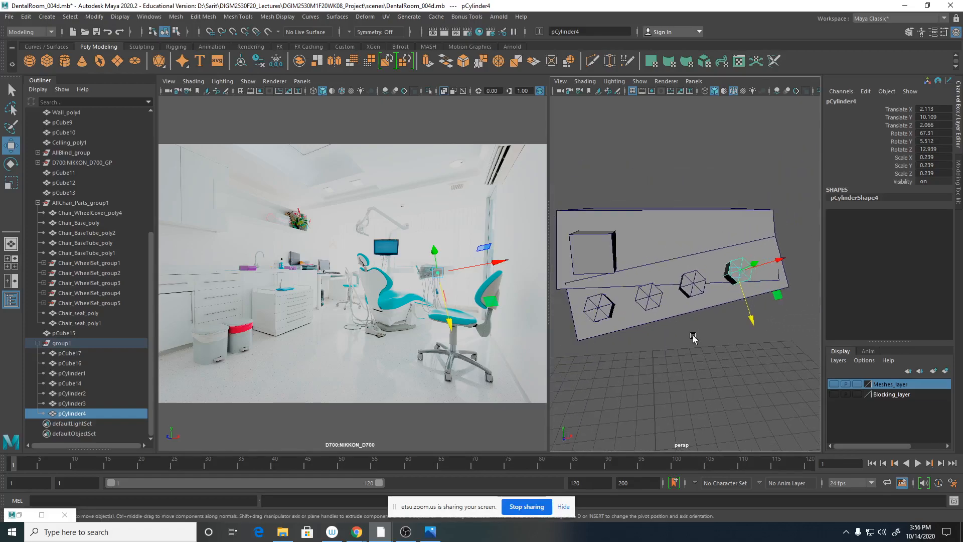
Reduce the tilted front cube's Z scale to about 0.875, comparing its height with the tray in the reference photo.
left_click(689, 314)
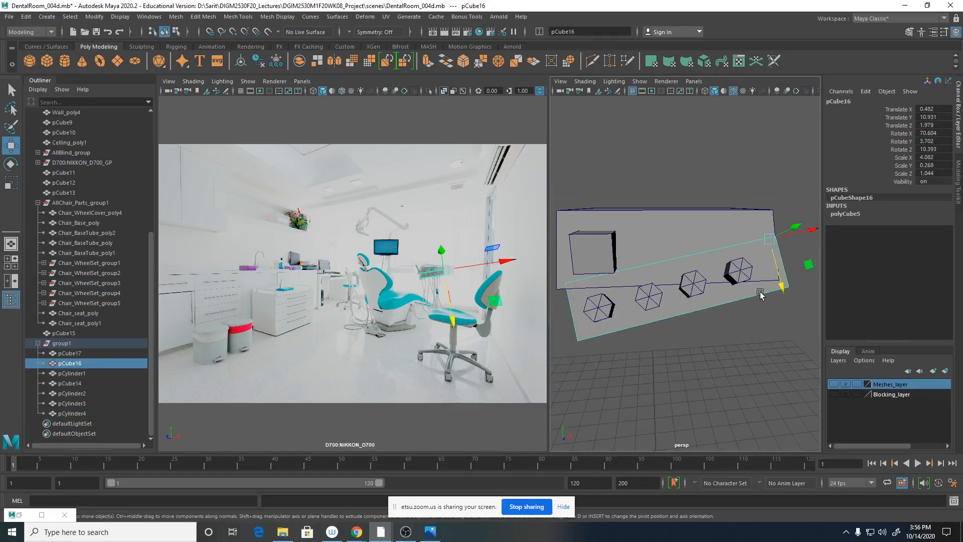
key("r")
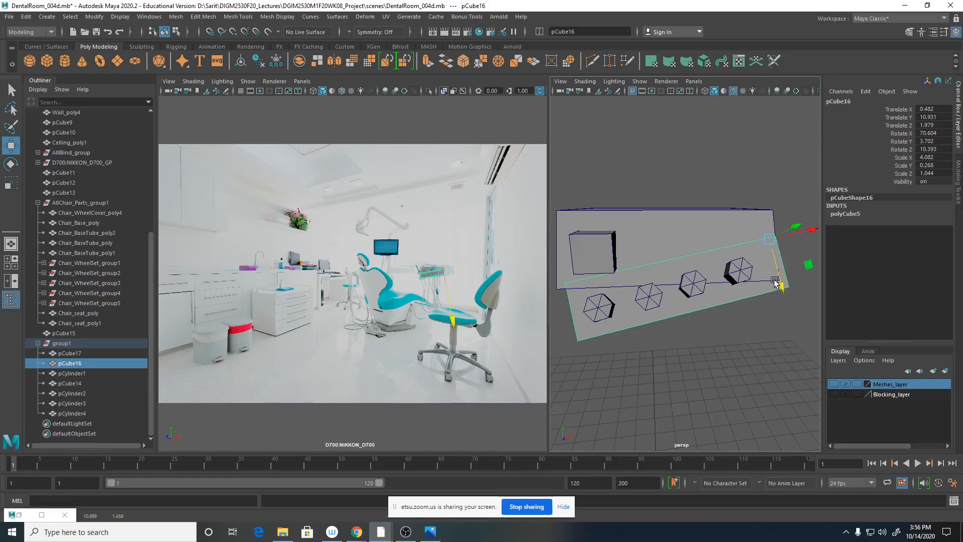
left_click_drag(788, 289, 780, 278)
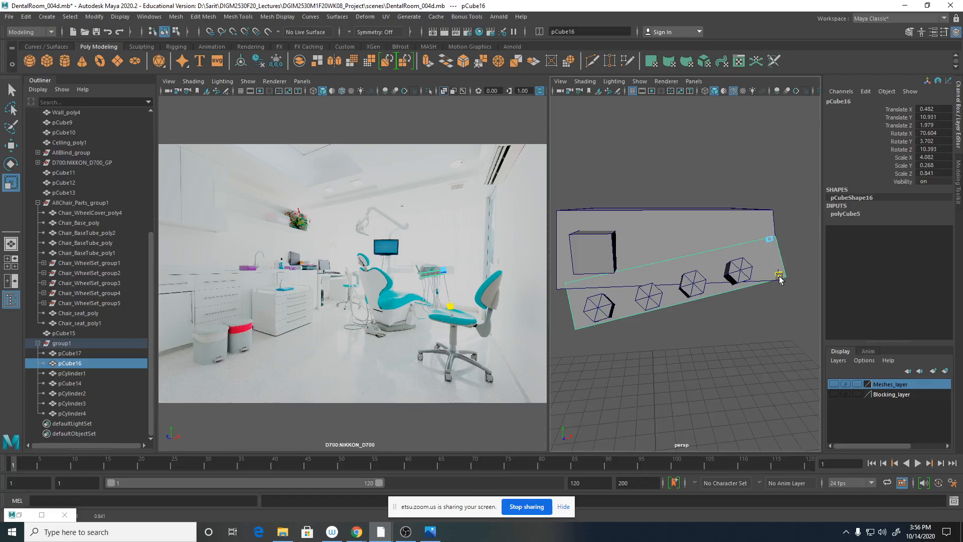
left_click_drag(780, 279, 778, 276)
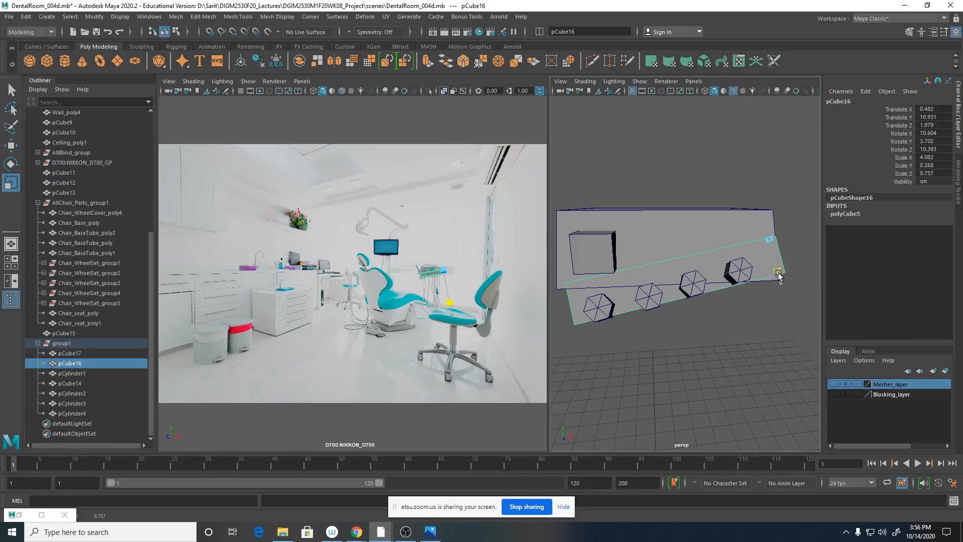
left_click(435, 532)
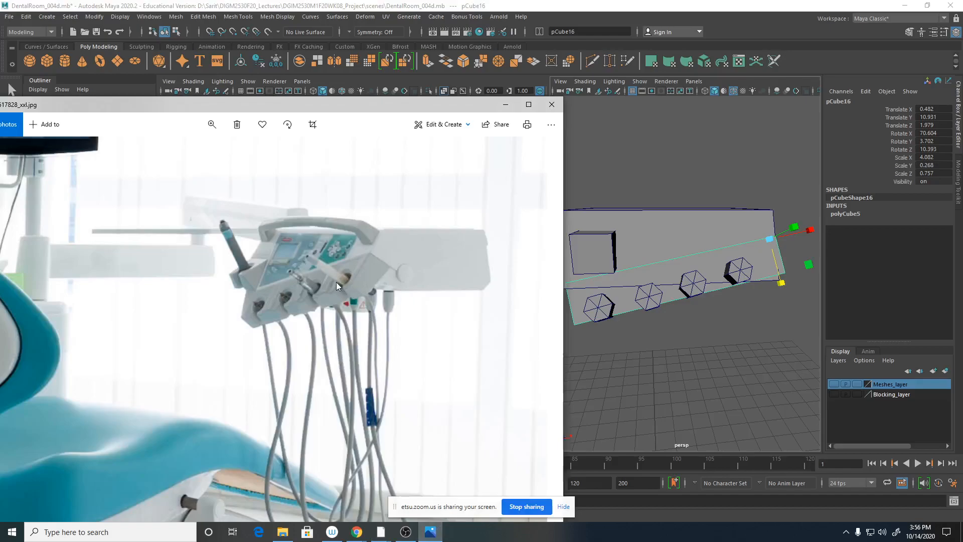
left_click_drag(780, 283, 783, 293)
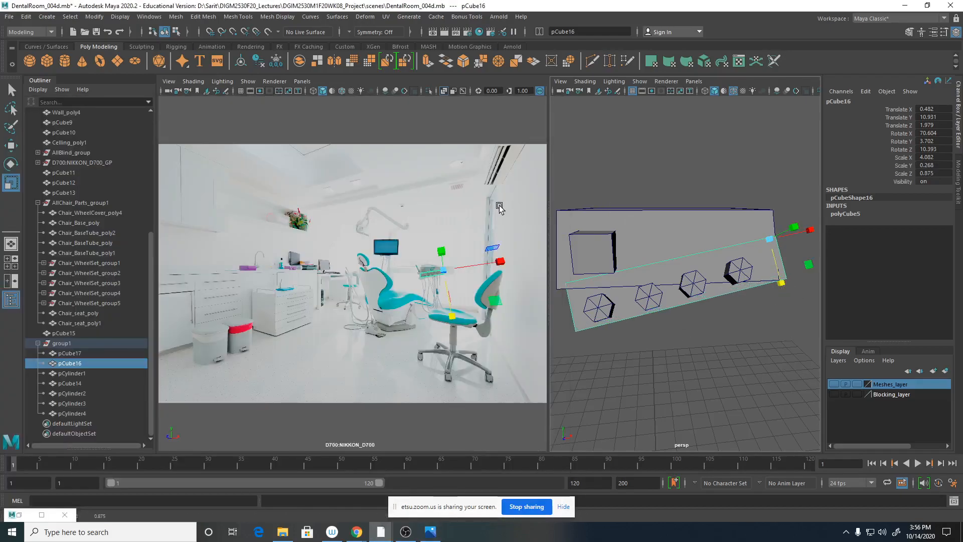
Move all four socket cylinders together along their axis into the tilted front cube, bringing the last one to about Y 9.981, Z 1.769.
right_click_drag(707, 354, 741, 350, "alt")
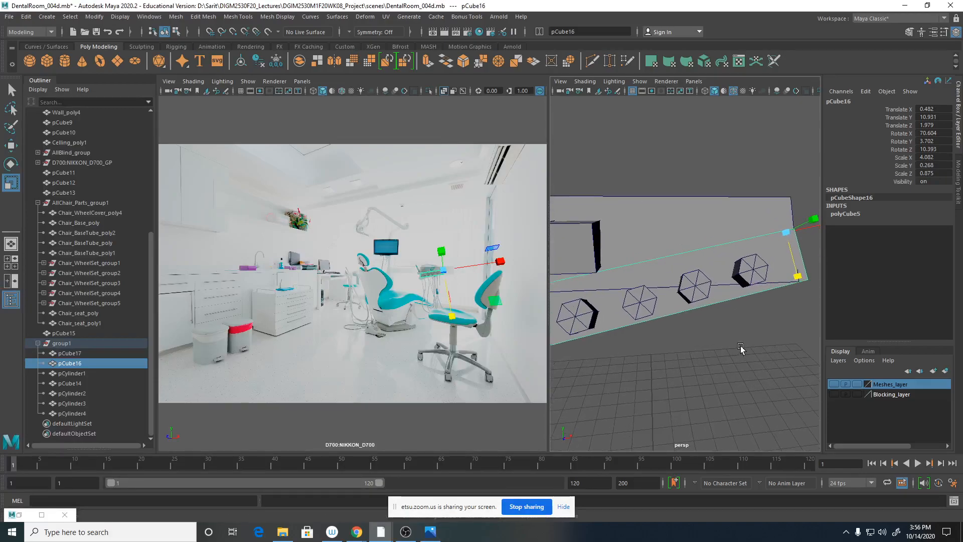
middle_click_drag(741, 349, 779, 323, "alt")
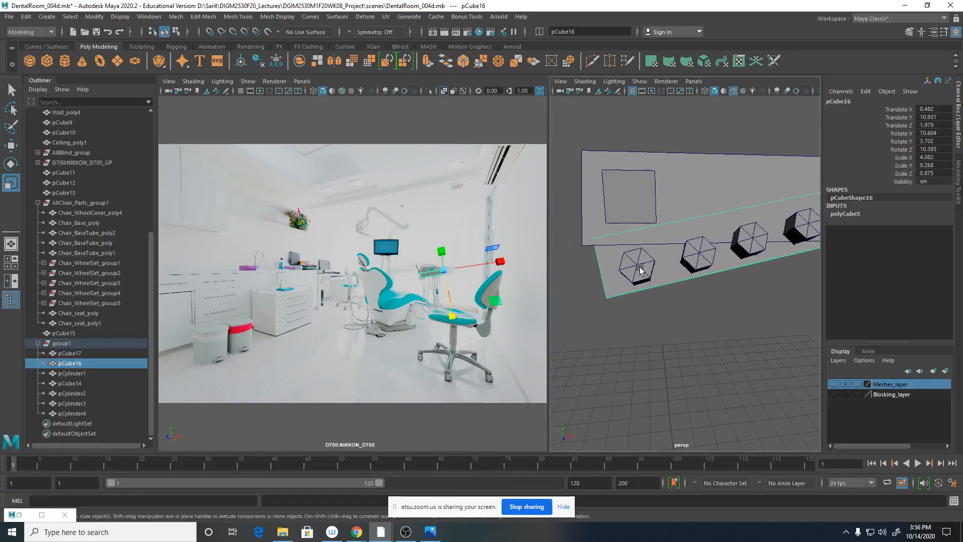
left_click_drag(664, 318, 736, 310, "alt")
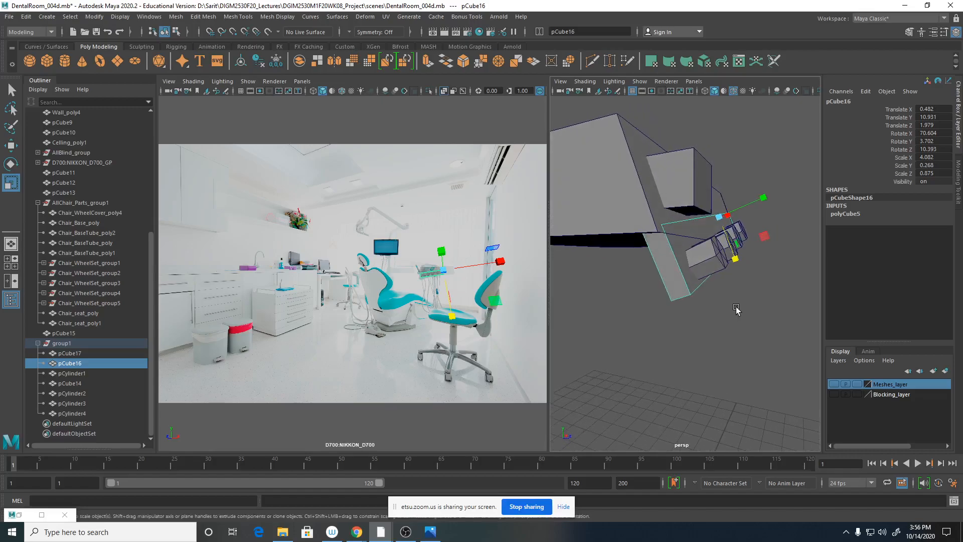
key("w")
left_click(715, 255)
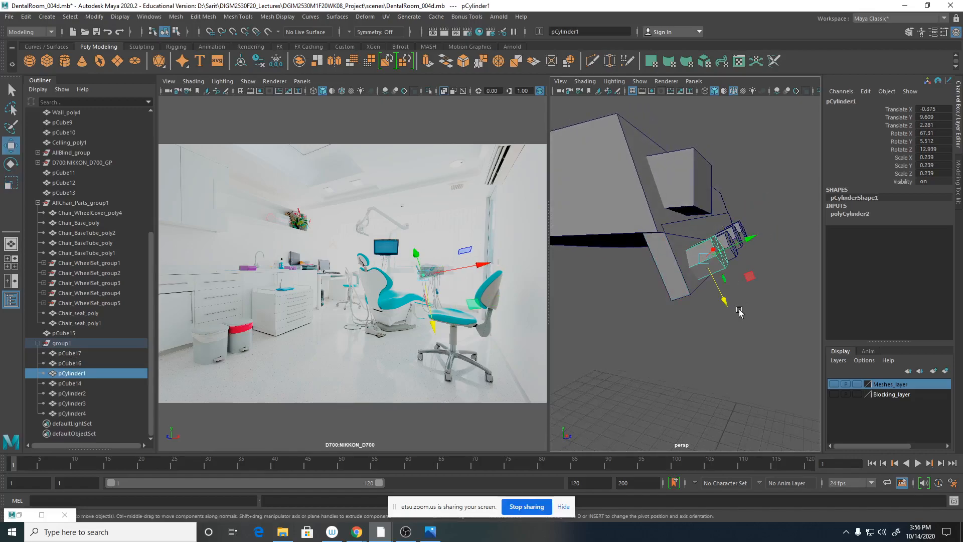
left_click_drag(725, 264, 707, 310, "alt")
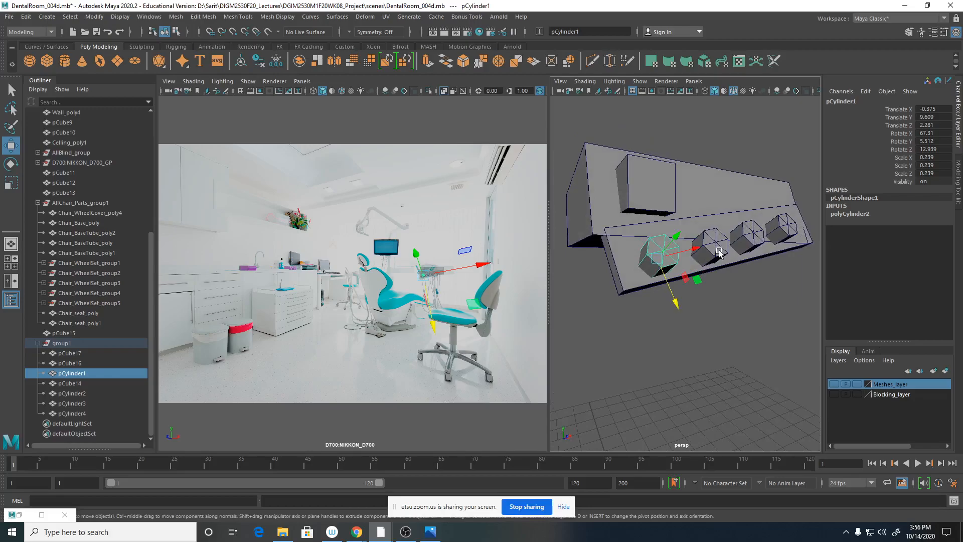
left_click_drag(720, 268, 661, 243, "alt")
left_click(657, 241, "shift")
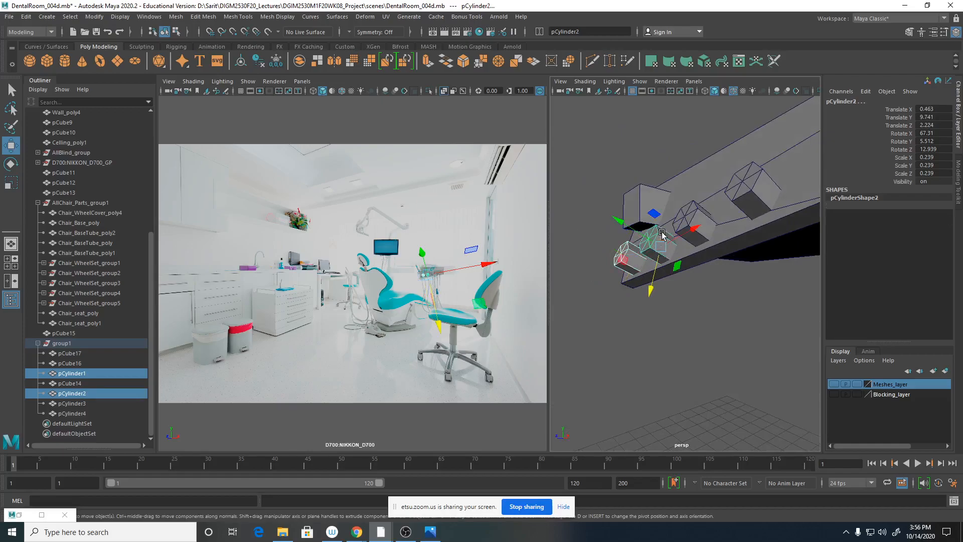
left_click(695, 220, "shift")
left_click(757, 193, "shift")
left_click_drag(758, 193, 714, 317, "alt")
left_click_drag(612, 221, 643, 236)
mouse_move(673, 328)
left_mouse_down("alt")
mouse_move(692, 322)
mouse_move(683, 331)
left_mouse_up("alt")
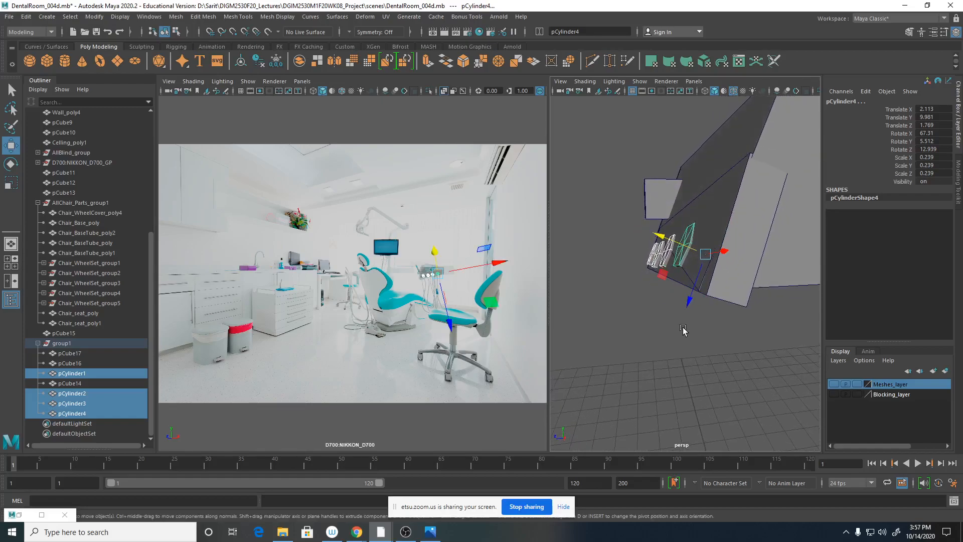
Rotate the tilted front cube around its X axis to about 67.89 degrees.
left_click(721, 295)
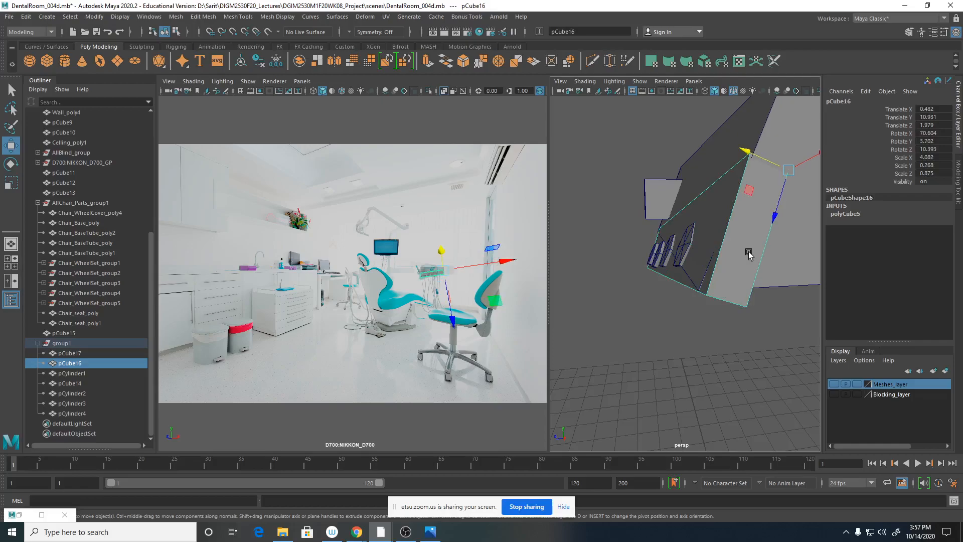
key("e")
left_click_drag(756, 189, 751, 196)
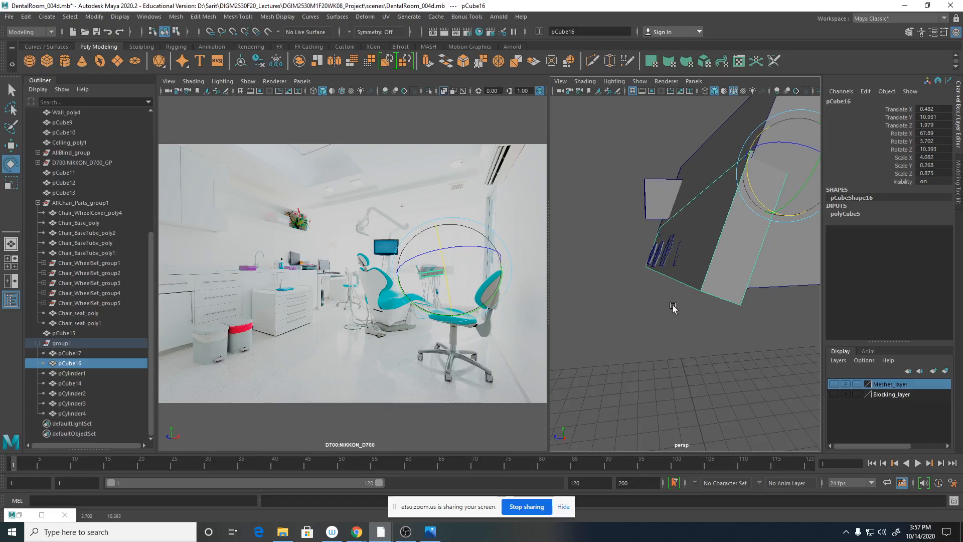
left_click_drag(656, 316, 683, 350, "alt")
Snap the tilted front cube's pivot to its upper end corner, where it meets the main tray cube.
key("w")
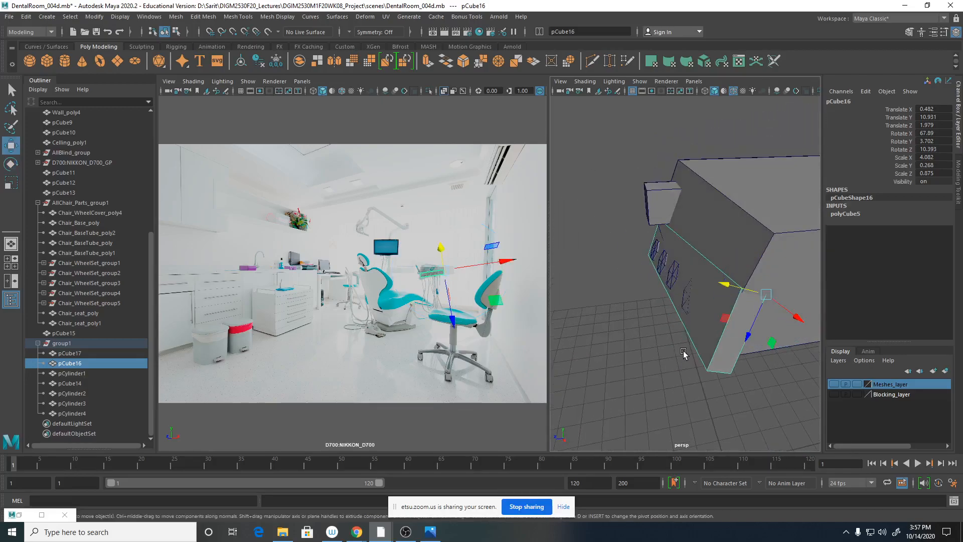
key("d")
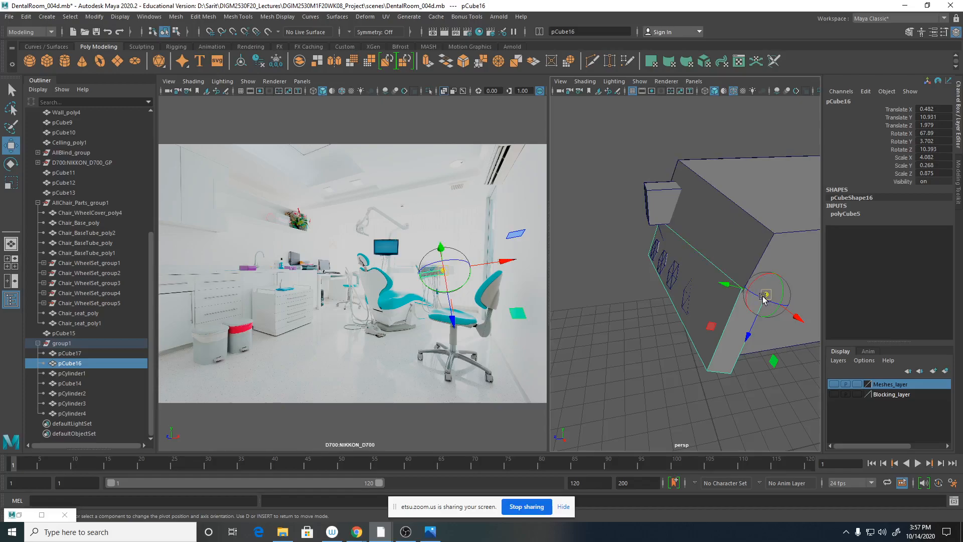
left_click_drag(763, 297, 740, 347)
left_click_drag(757, 294, 737, 349)
key("ctrl+z")
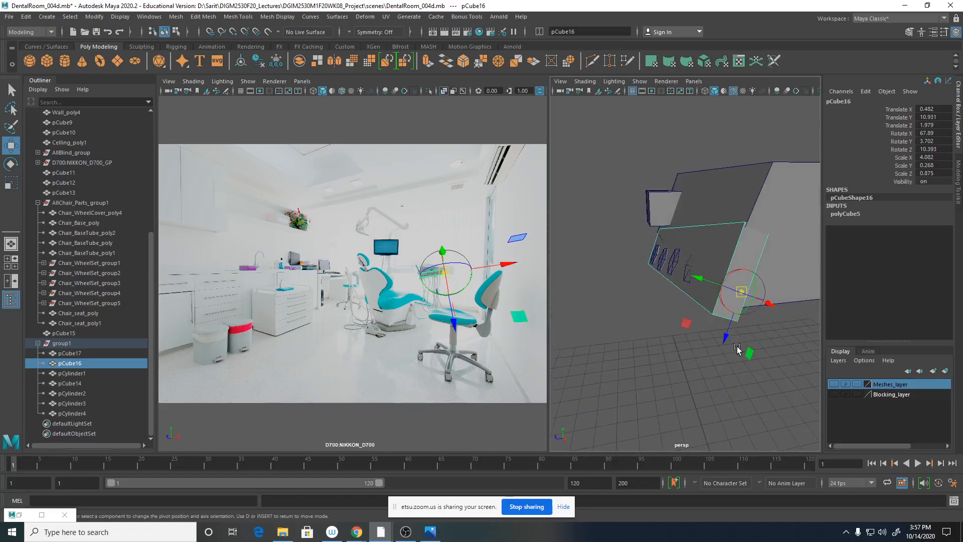
key("v")
left_click_drag(741, 291, 746, 233)
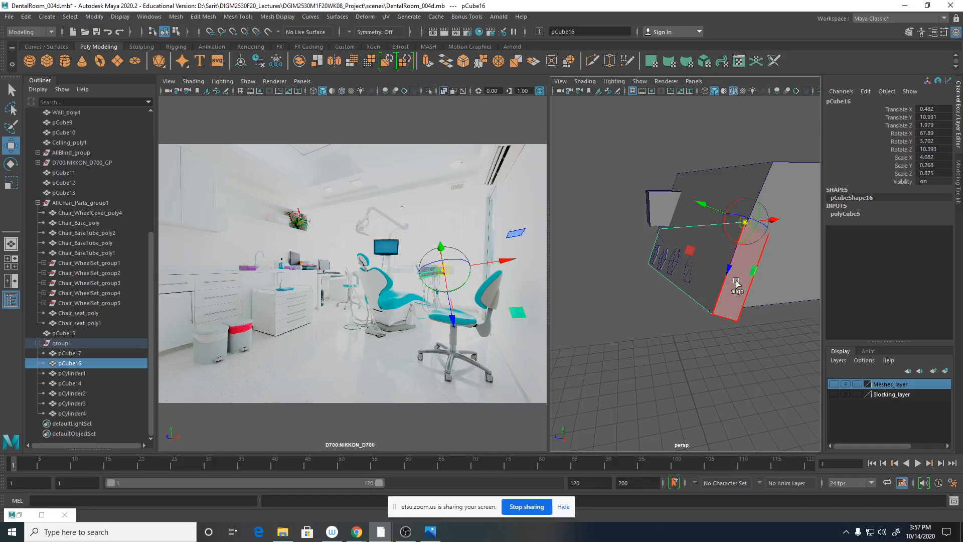
key("d")
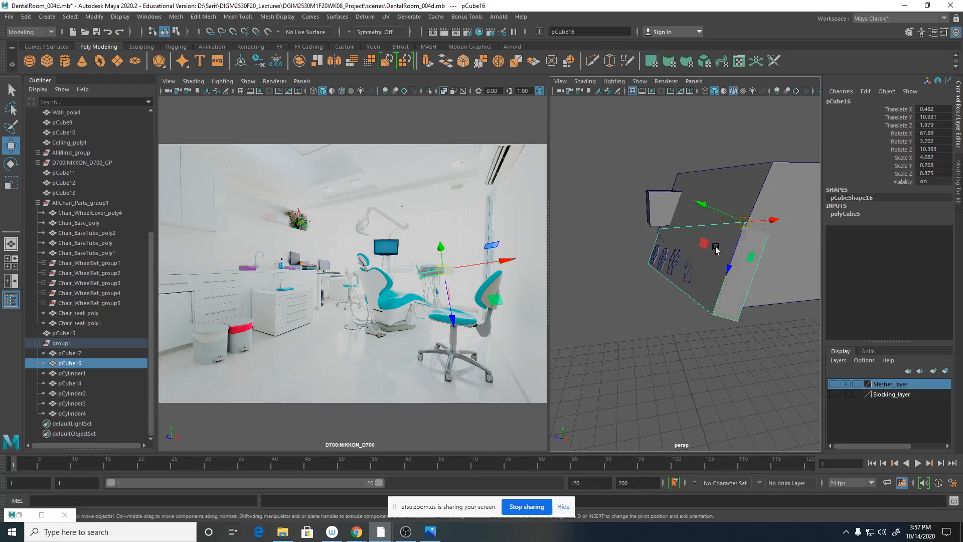
Try to rotate the tilted front cube about its corner pivot to about X 66.743, Y 7.988, Z 1.312.
key("e")
mouse_move(715, 250)
left_mouse_down()
mouse_move(724, 254)
mouse_move(716, 247)
left_mouse_up()
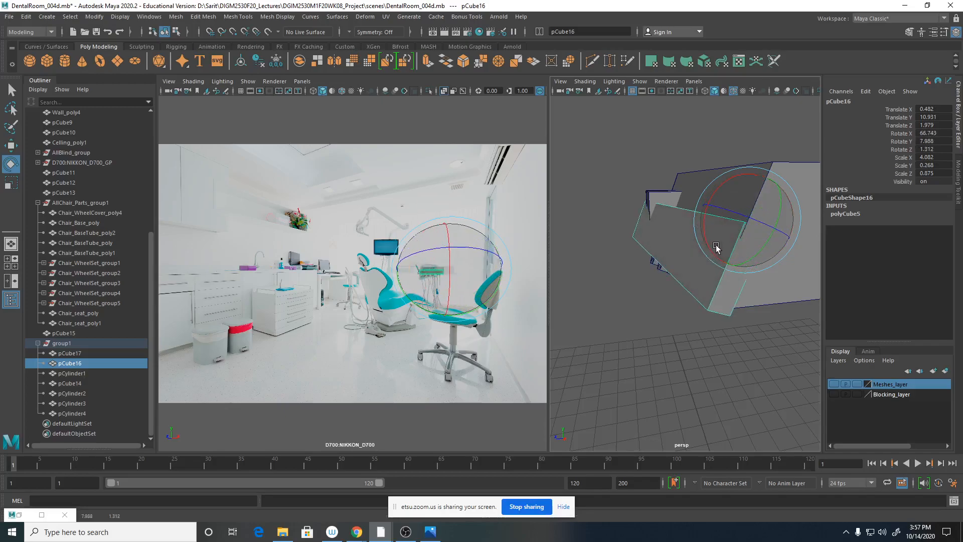
key("ctrl+z")
key("ctrl+z")
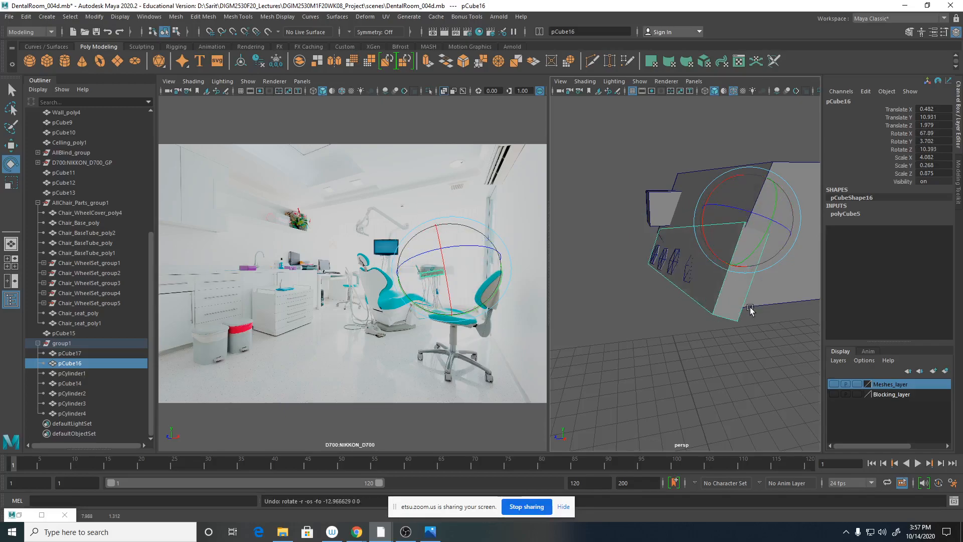